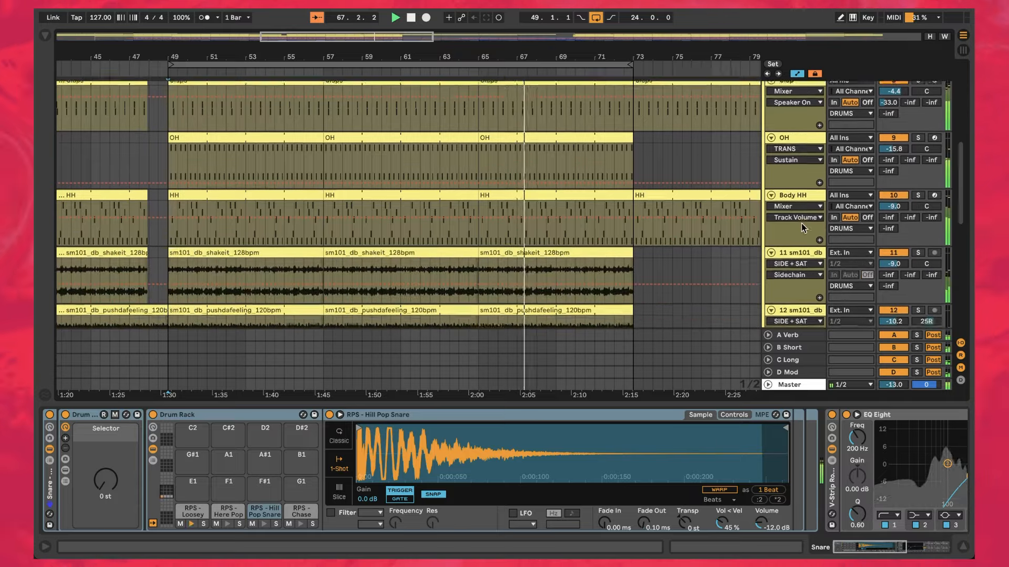
# Examine the drum tracks in the drop from bar 49 and the section layout across the whole arrangement.
pyautogui.scroll(8, 802, 227)
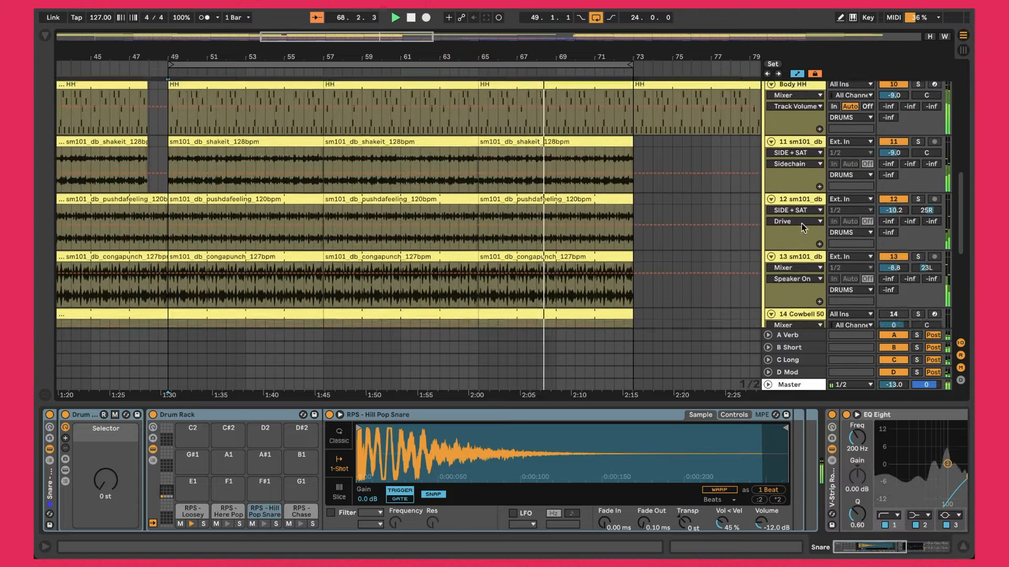
pyautogui.scroll(6, 802, 227)
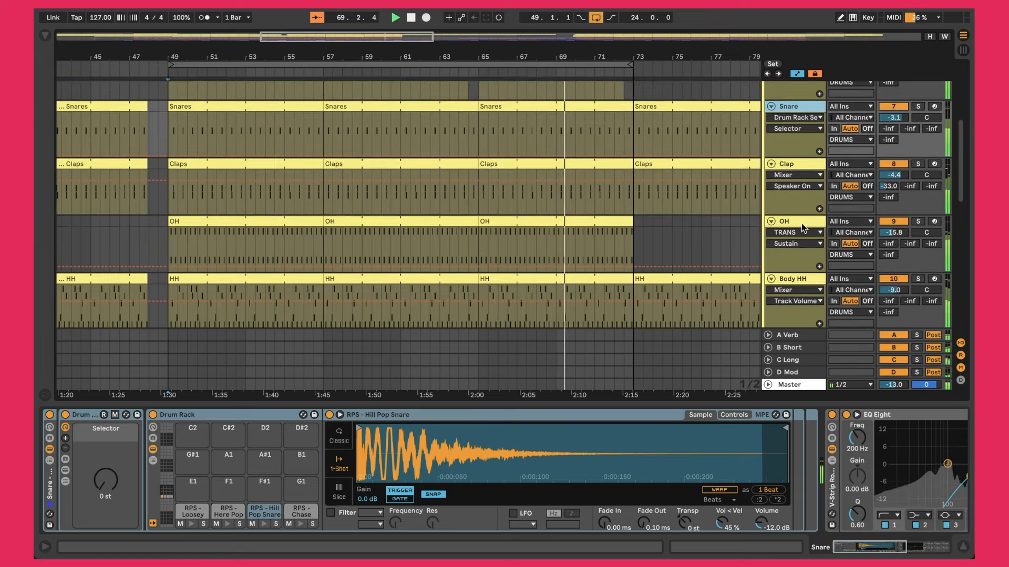
pyautogui.scroll(2, 802, 227)
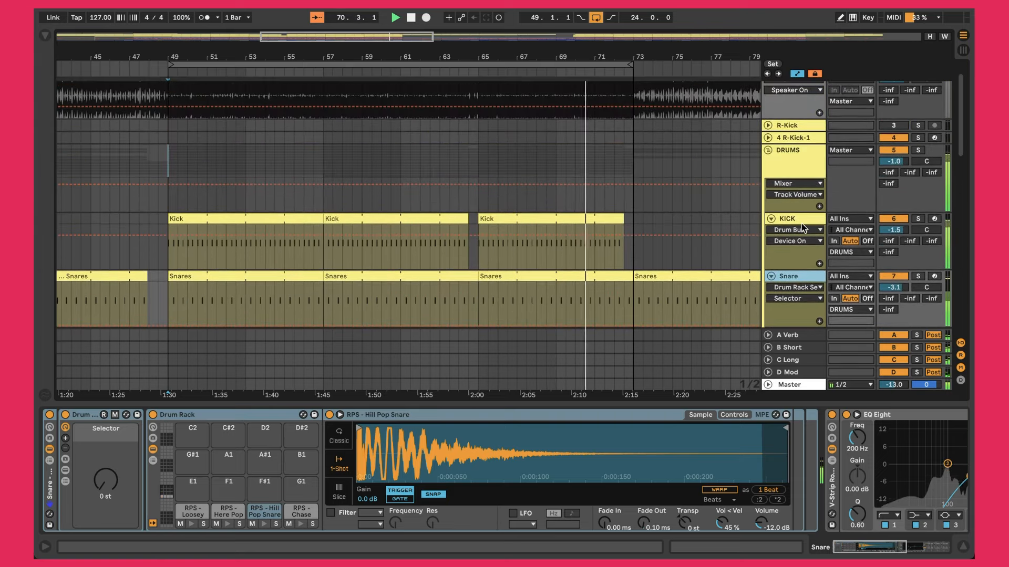
pyautogui.scroll(1, 793, 215)
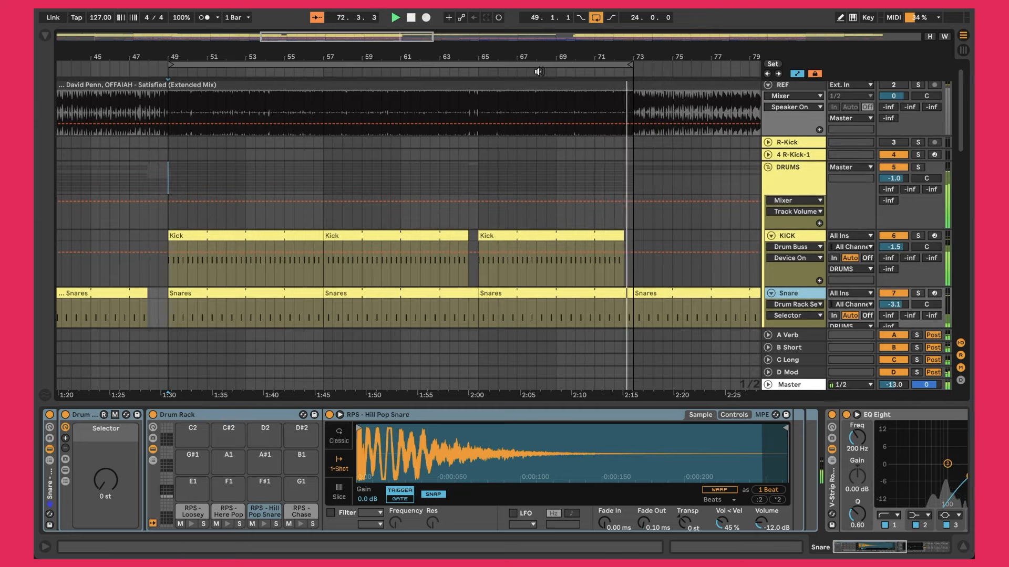
pyautogui.moveTo(534, 57); pyautogui.dragTo(534, 28)
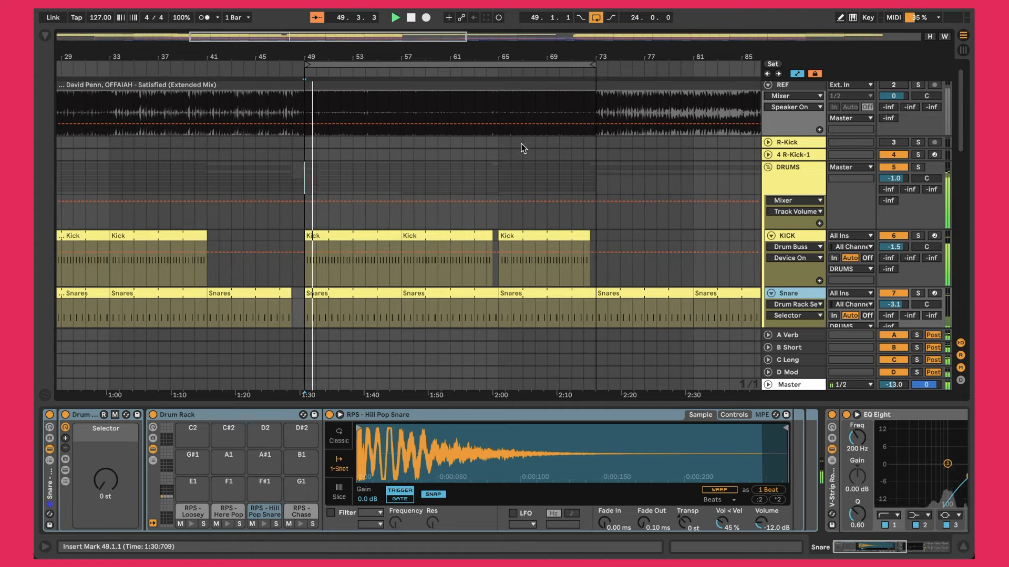
pyautogui.scroll(1, 512, 191)
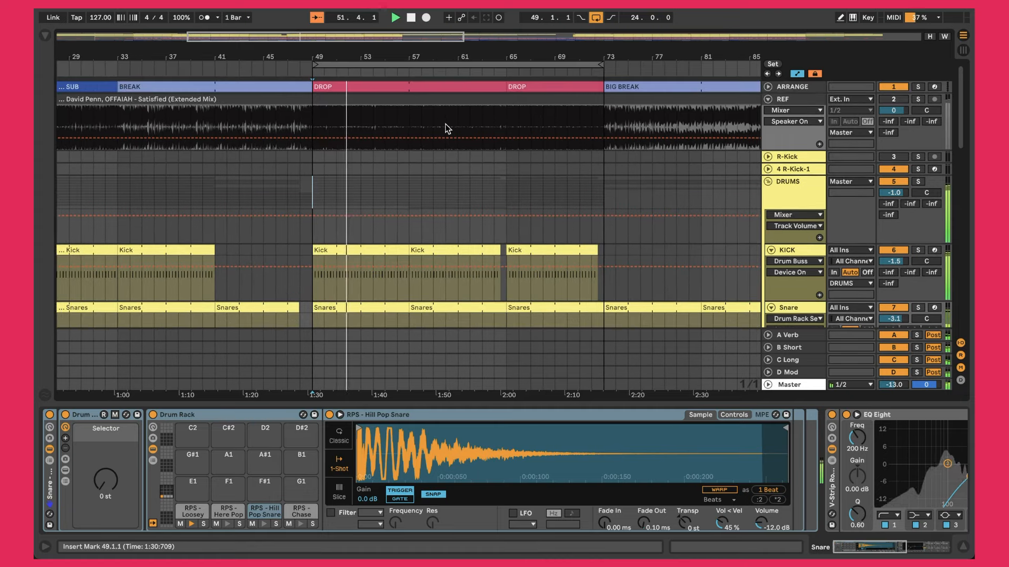
pyautogui.moveTo(409, 57); pyautogui.dragTo(409, 20)
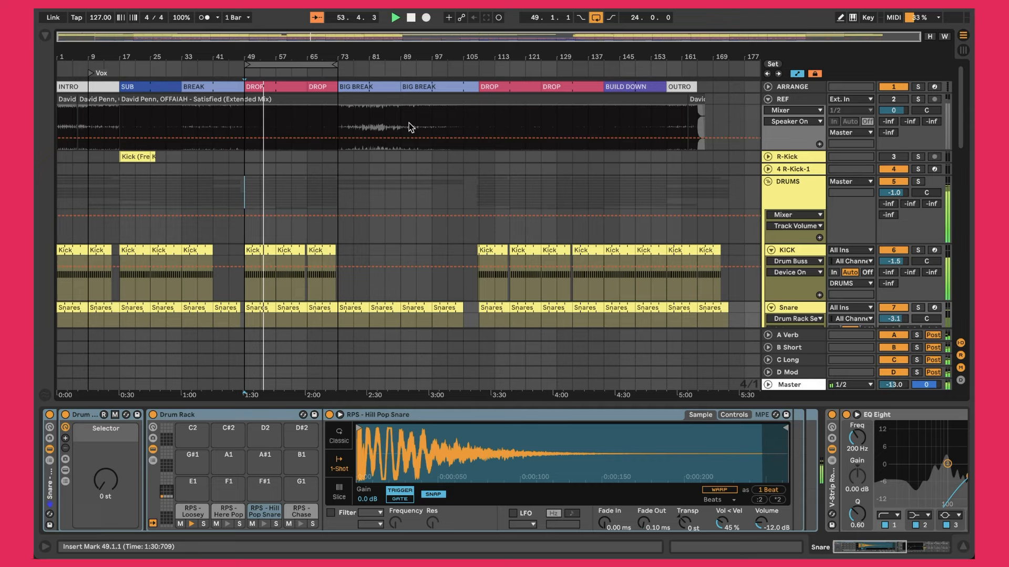
pyautogui.scroll(-8, 351, 206)
pyautogui.scroll(8, 350, 206)
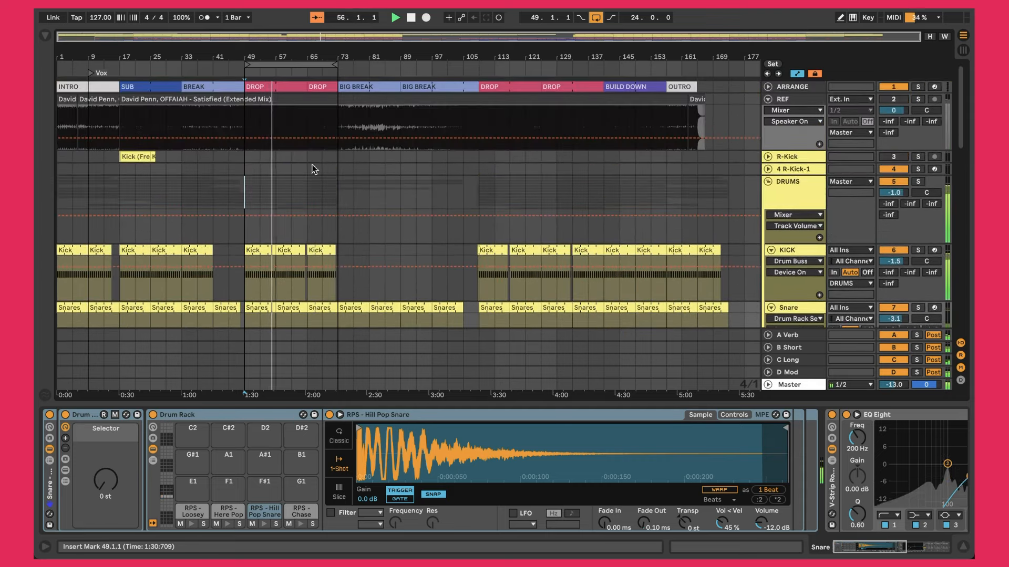
pyautogui.moveTo(220, 56); pyautogui.dragTo(211, 30)
pyautogui.scroll(-6, 271, 134)
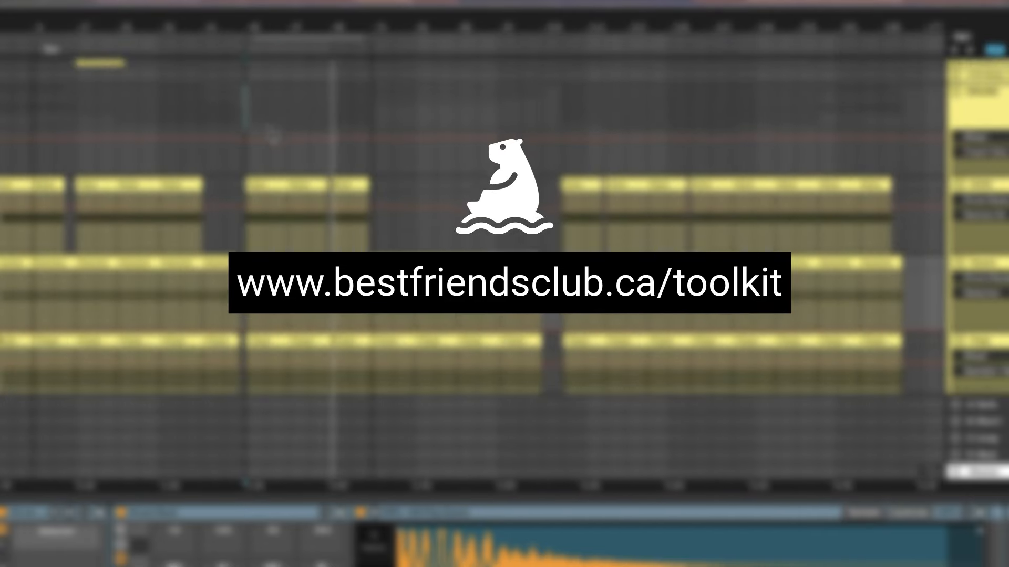
pyautogui.scroll(-4, 271, 132)
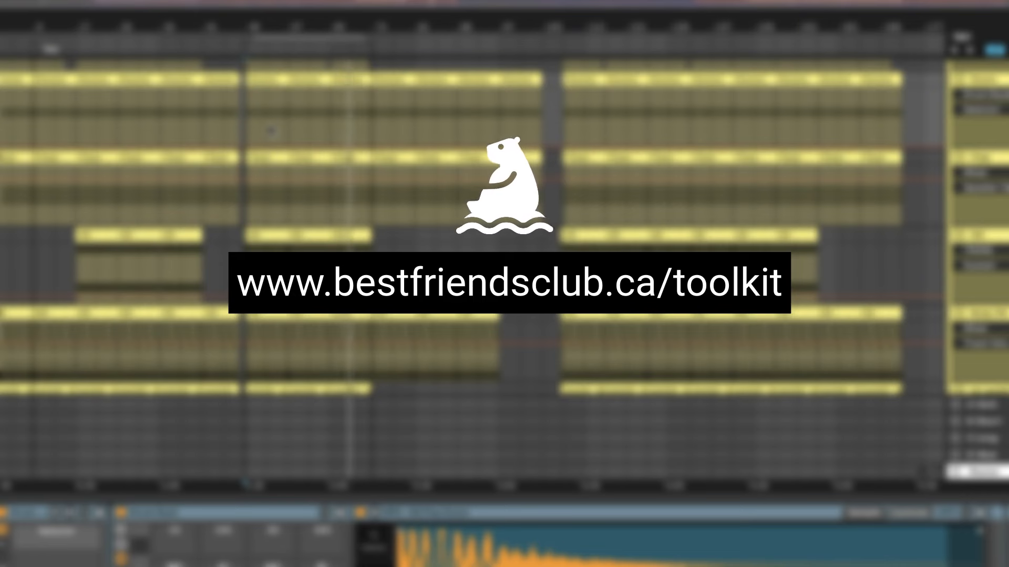
pyautogui.scroll(1, 270, 130)
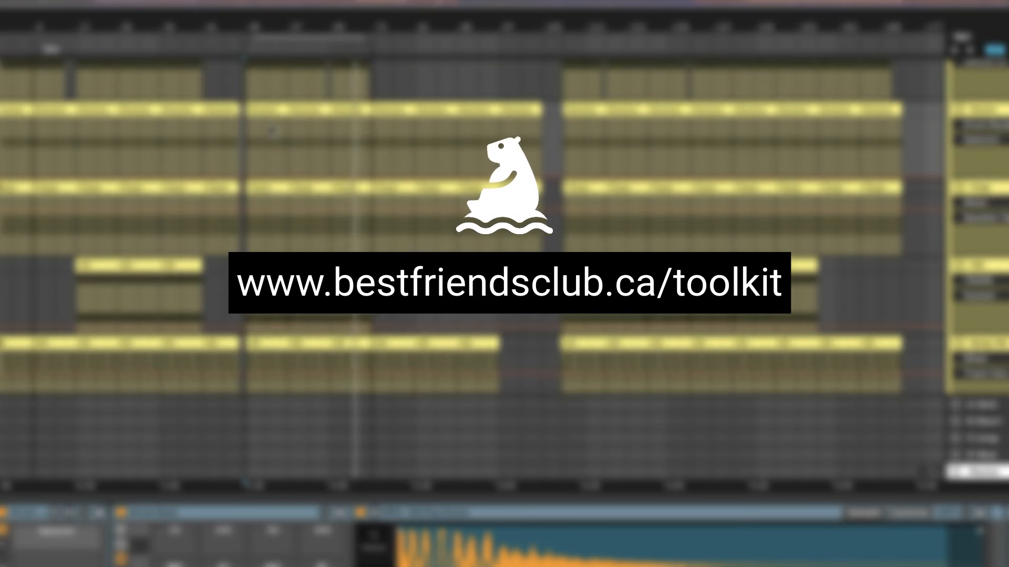
pyautogui.scroll(1, 272, 130)
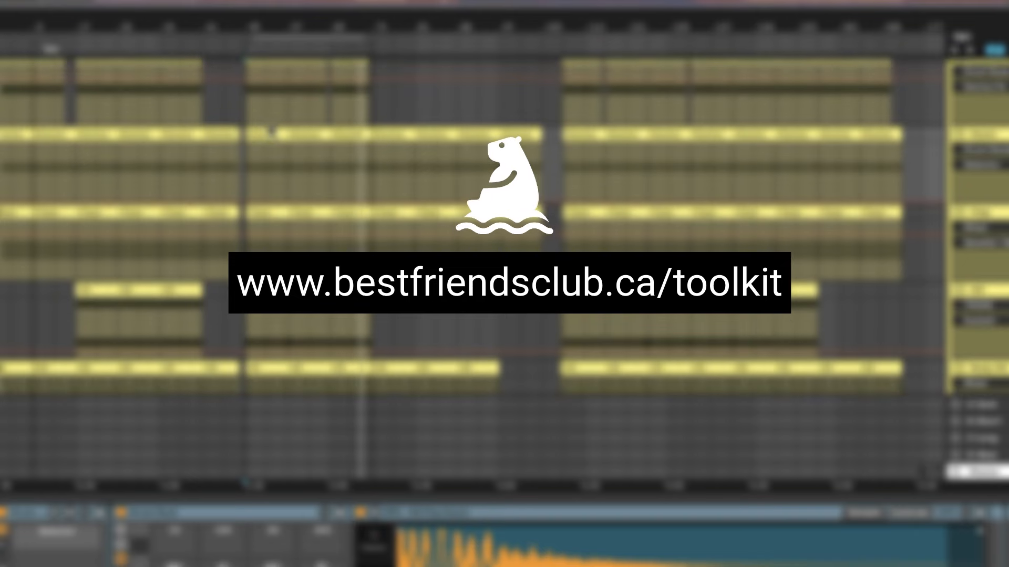
pyautogui.scroll(6, 270, 131)
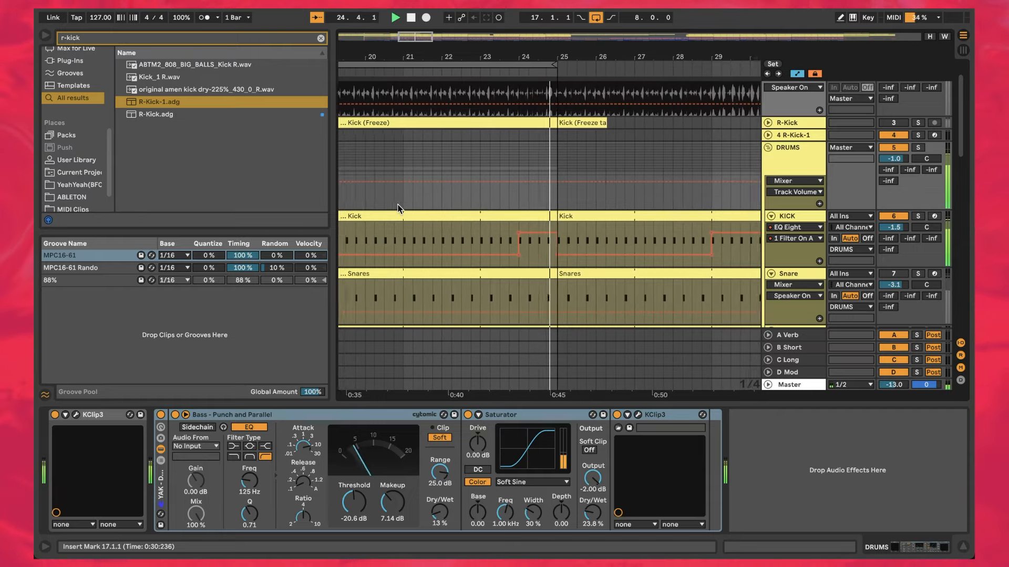
# Listen to the reference track soloed in the SUB section from bar 17, and restore the full mix.
pyautogui.hscroll(-3, 583, 200)
pyautogui.scroll(2, 583, 200)
pyautogui.hscroll(3, 584, 199)
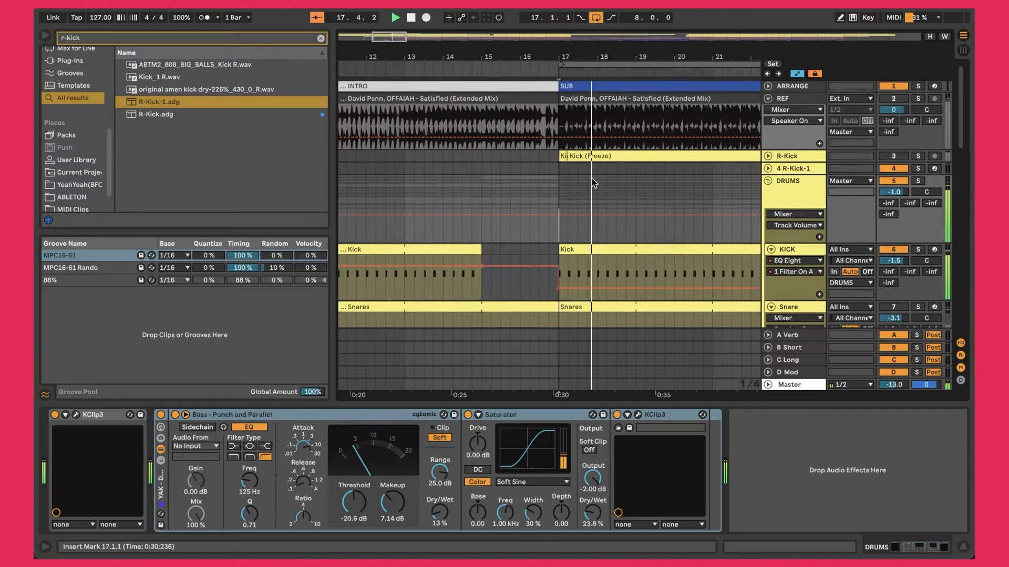
pyautogui.moveTo(558, 57); pyautogui.dragTo(559, 35)
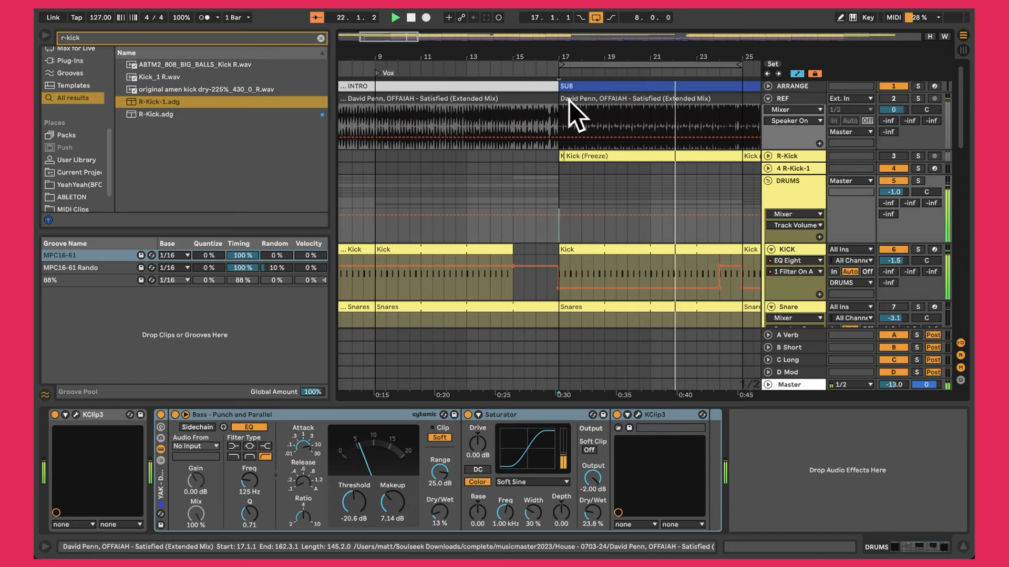
pyautogui.moveTo(536, 46); pyautogui.dragTo(427, 11)
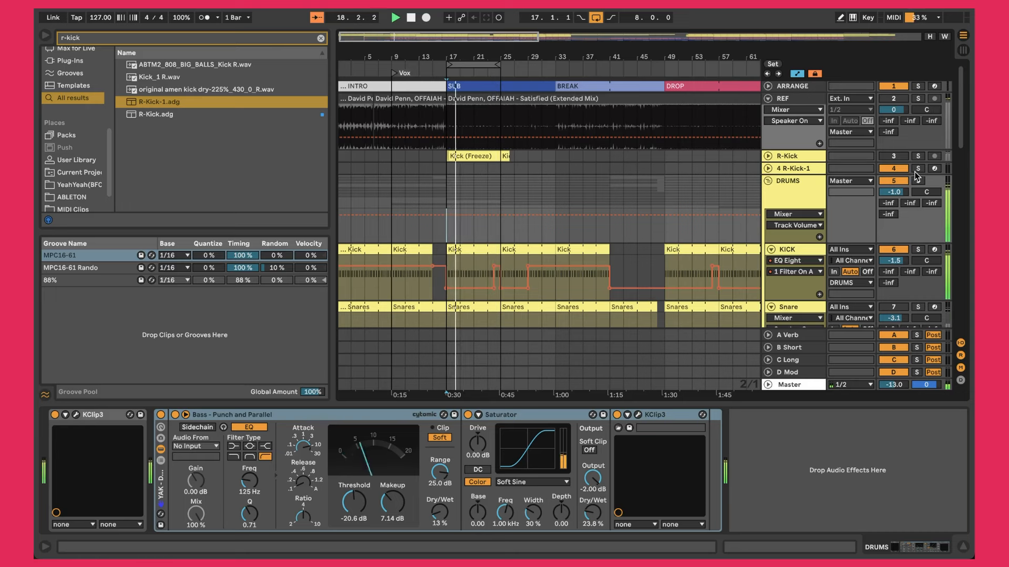
pyautogui.press('s')
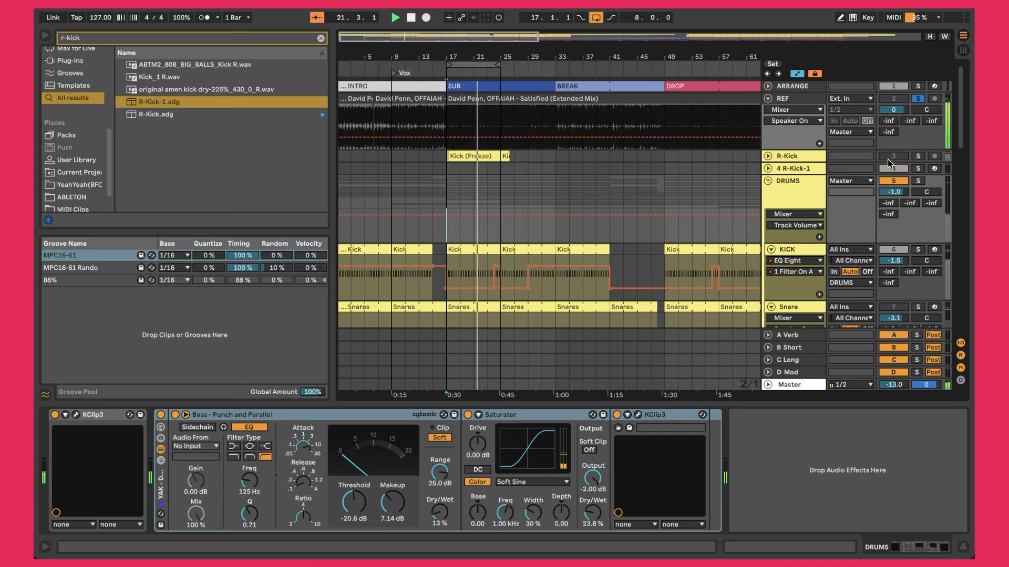
pyautogui.press('s')
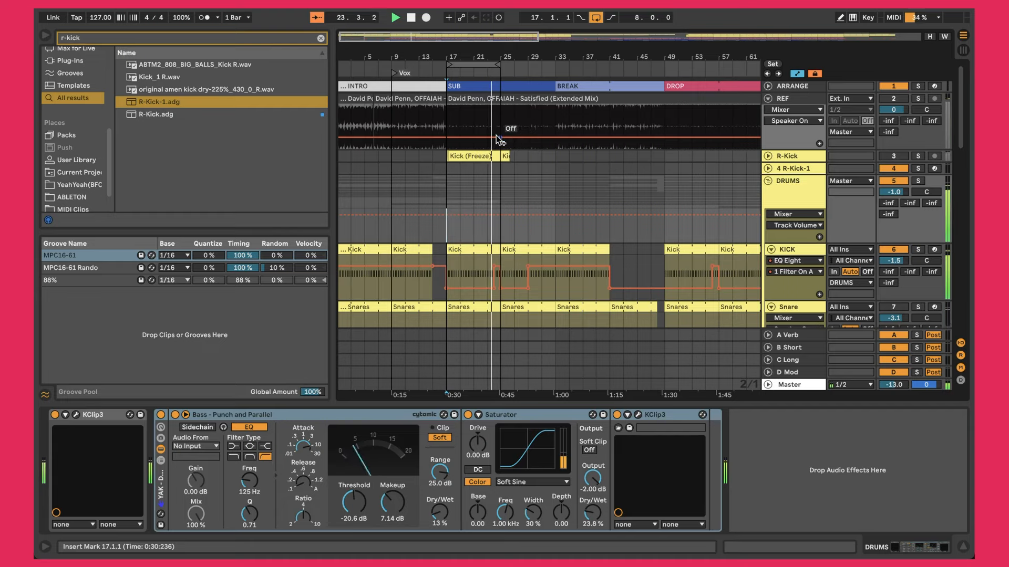
# Select the single kick slice at 6.2.1 in the reference track's intro audio.
pyautogui.moveTo(443, 56); pyautogui.dragTo(870, 109)
pyautogui.moveTo(417, 56); pyautogui.dragTo(416, 110)
pyautogui.click(418, 98)
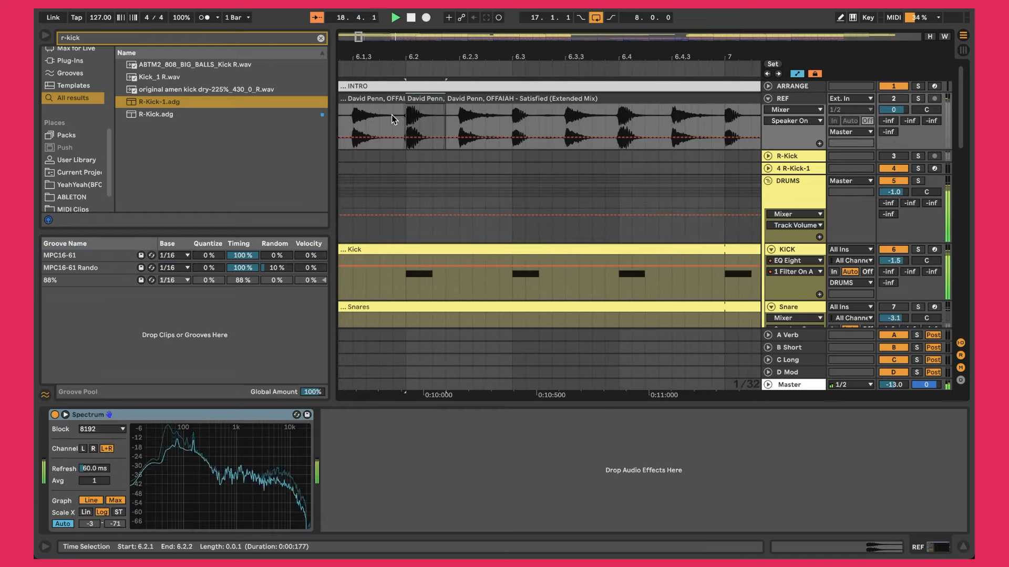
# Show the devices of the 4 R-Kick-1 track and select its R-Kick-1 instrument rack.
pyautogui.moveTo(406, 56); pyautogui.dragTo(407, 11)
pyautogui.click(804, 169)
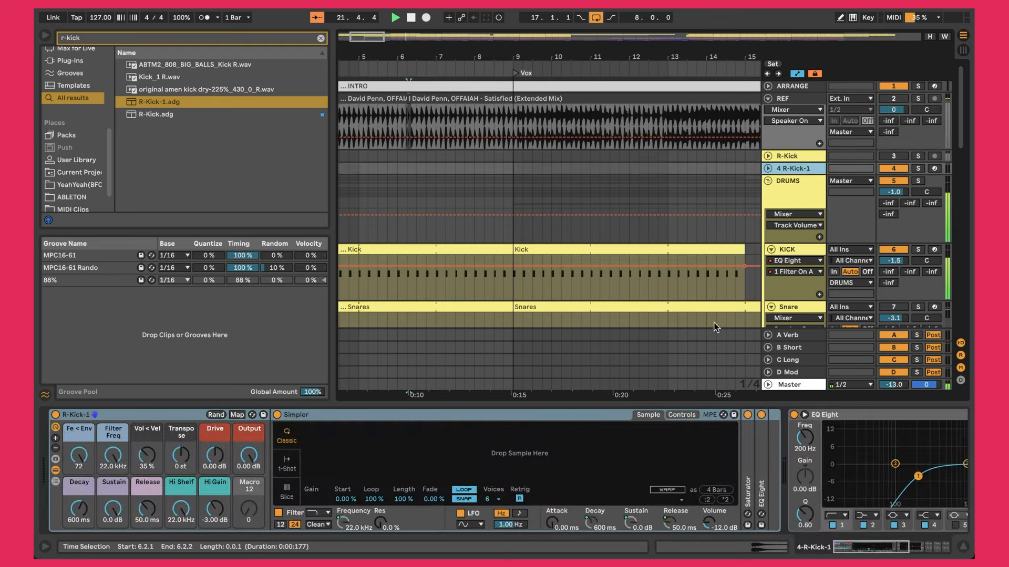
pyautogui.click(140, 418)
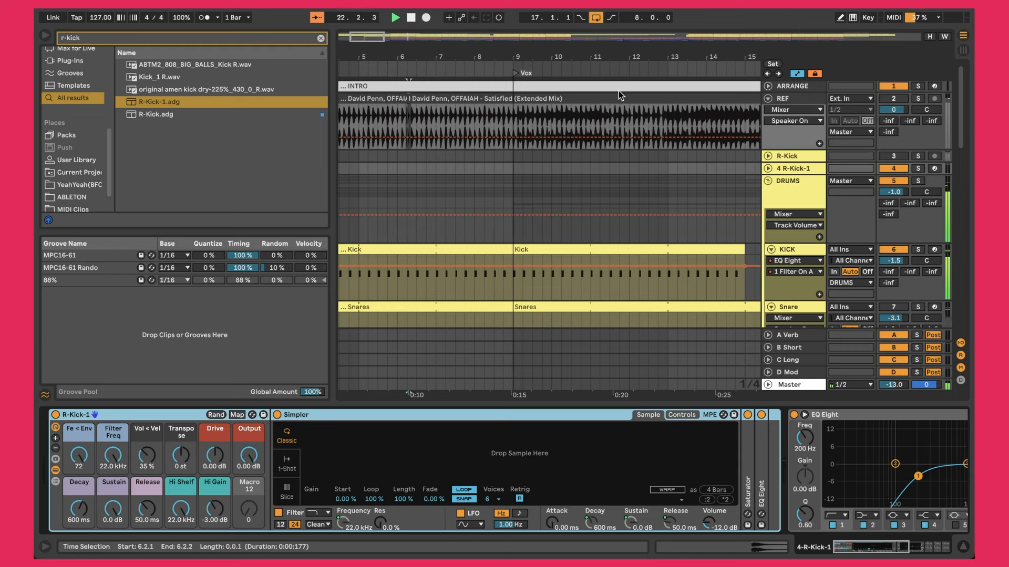
# Look at the freeze option of the 4 R-Kick-1 track and dismiss it without applying.
pyautogui.moveTo(524, 57); pyautogui.dragTo(457, 24)
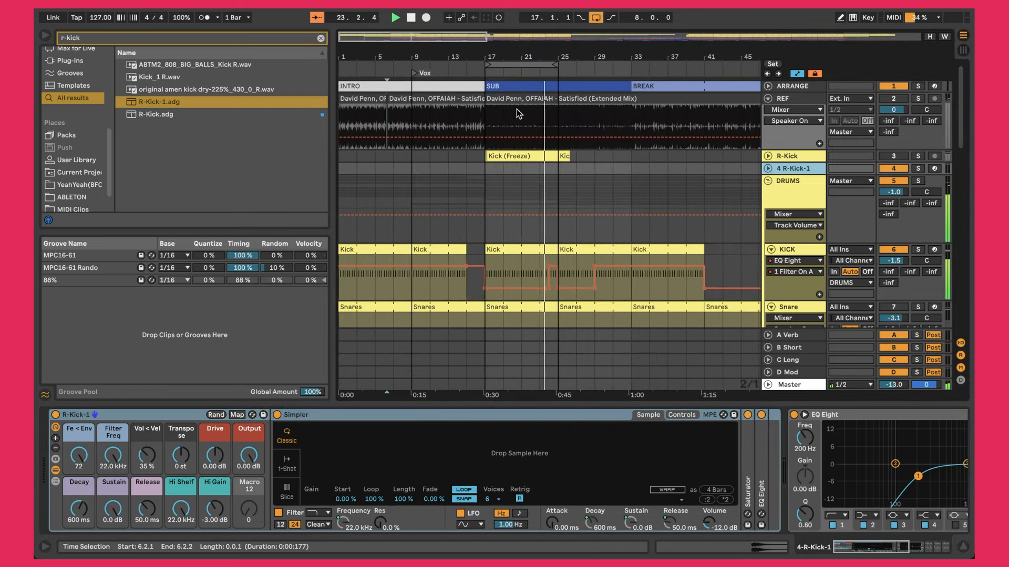
pyautogui.rightClick(816, 172)
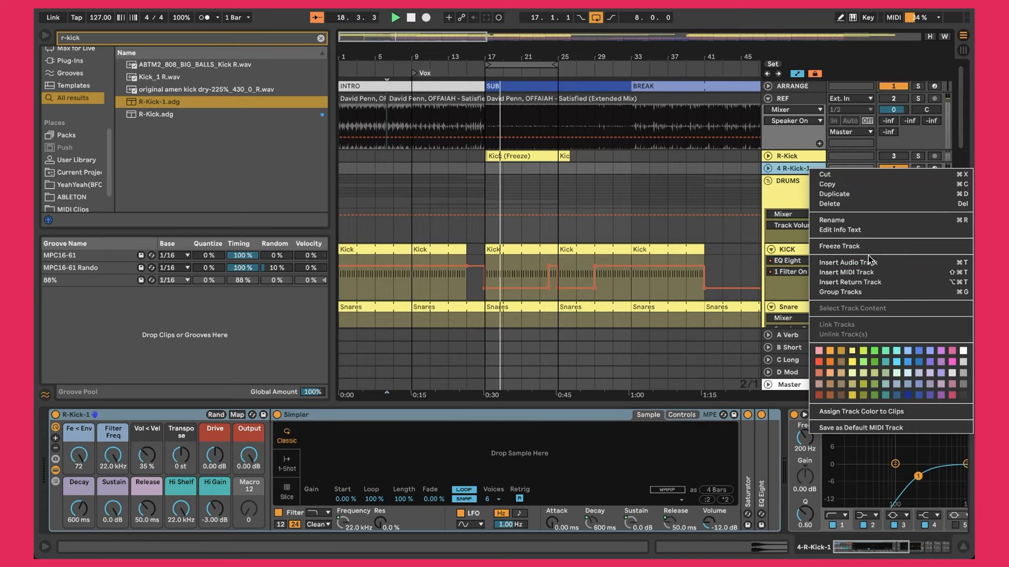
pyautogui.click(634, 198)
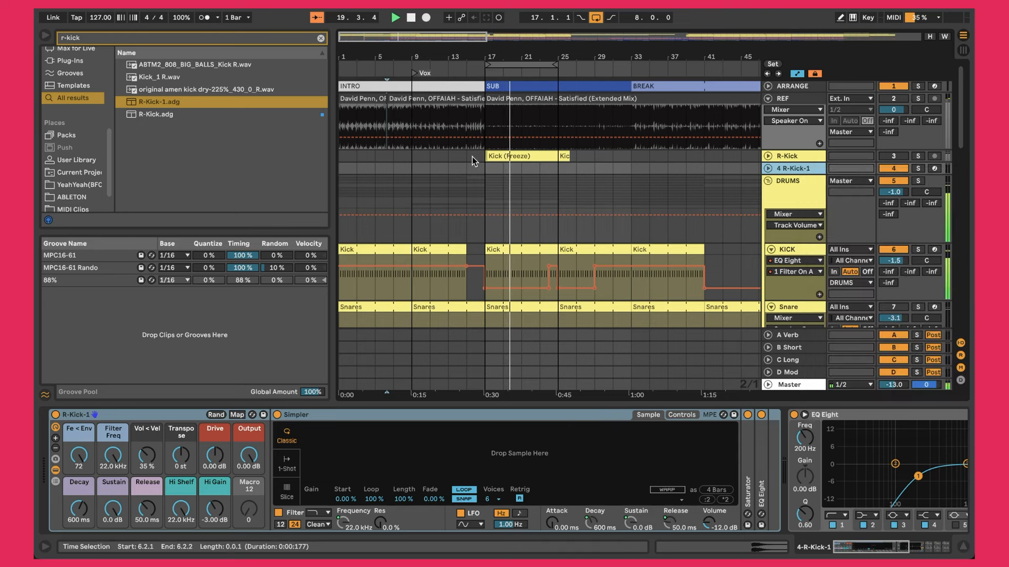
# Unfold the R-Kick track and select its first frozen kick clip at bar 17.
pyautogui.scroll(5, 480, 161)
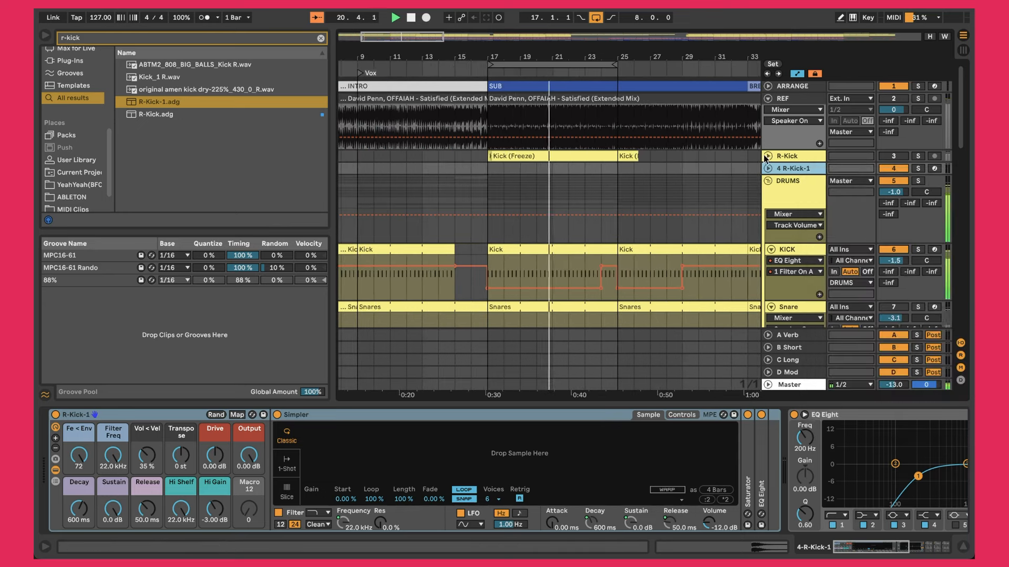
pyautogui.click(767, 157)
pyautogui.moveTo(493, 54); pyautogui.dragTo(493, 119)
pyautogui.click(454, 158)
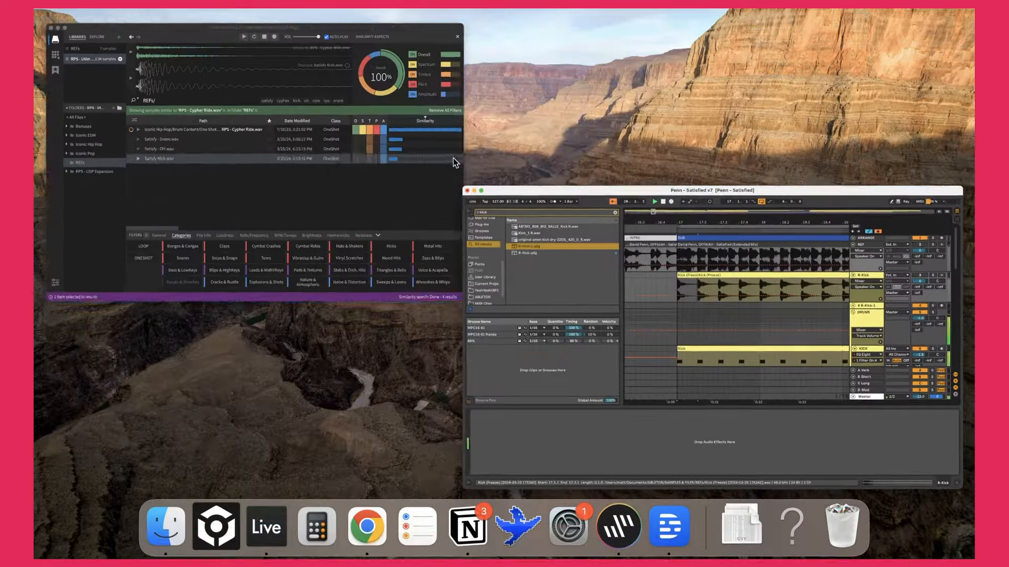
# Switch to Sononym and preview the Satisfy Kick.wav sample in the REFs folder.
pyautogui.click(453, 158)
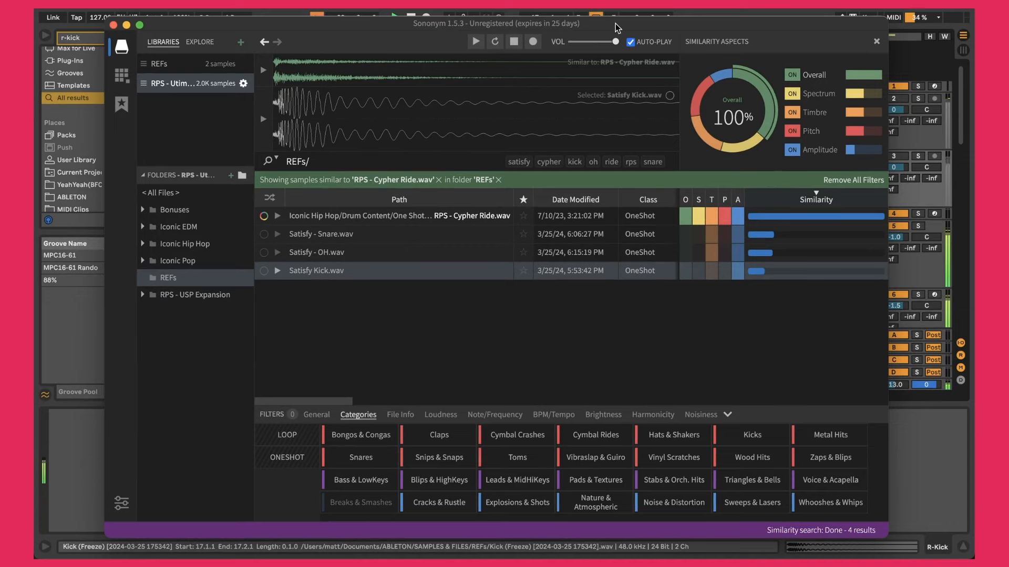
pyautogui.moveTo(377, 31); pyautogui.dragTo(380, 24)
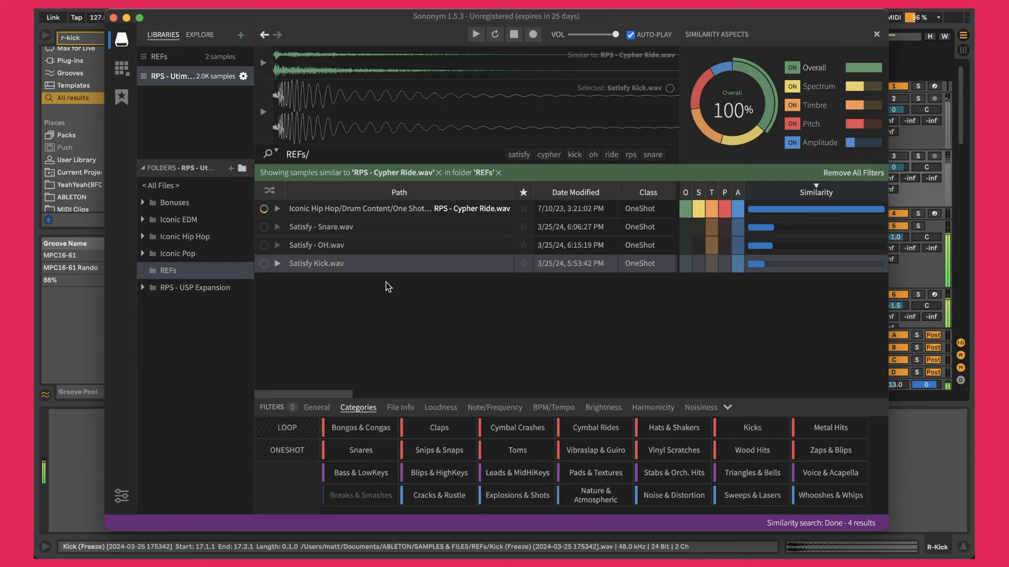
pyautogui.click(277, 264)
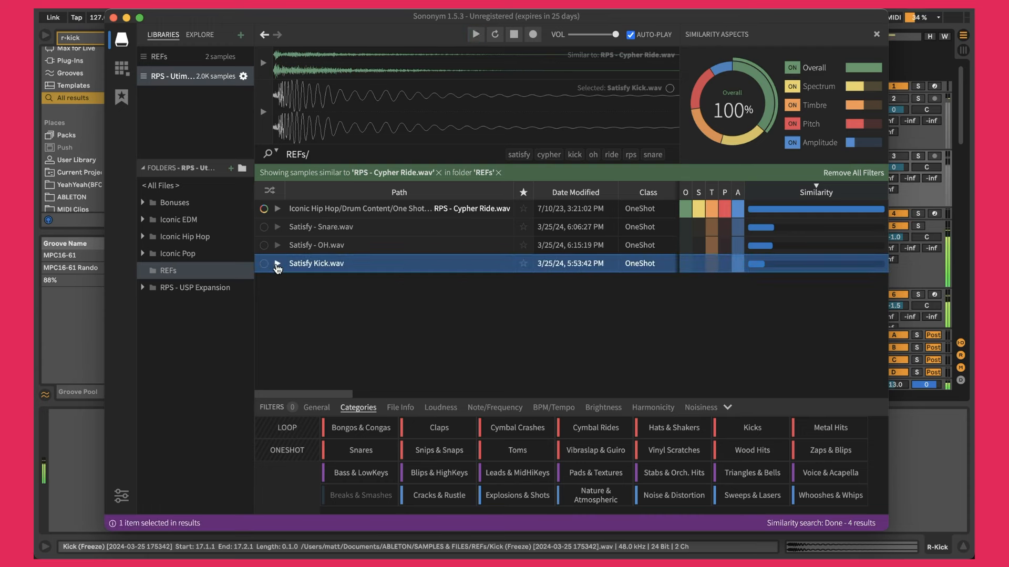
# Search the library for sounds similar to Satisfy Kick.wav and look through the matching samples and their columns.
pyautogui.rightClick(327, 264)
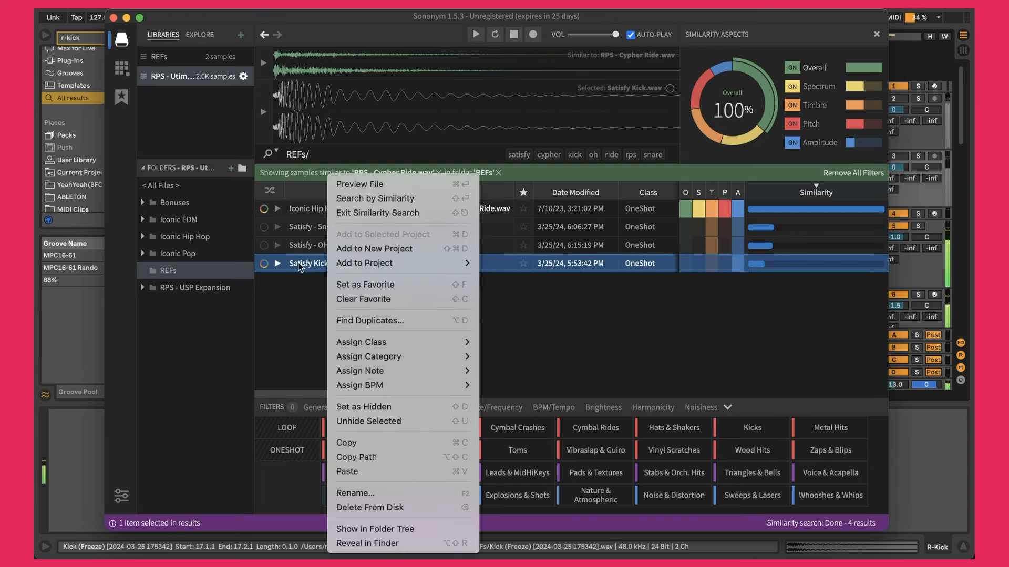
pyautogui.click(299, 265)
pyautogui.click(264, 264)
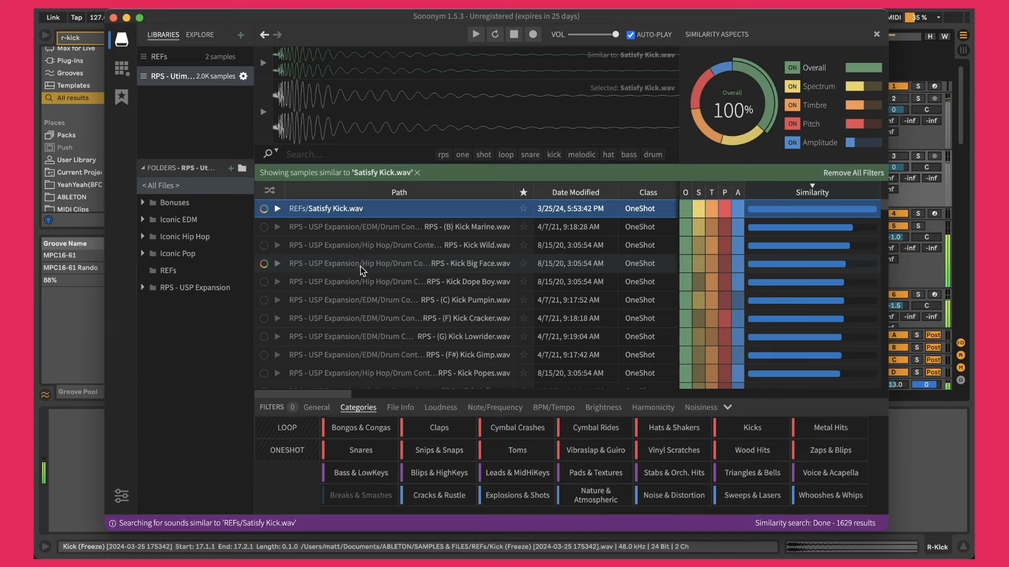
pyautogui.hscroll(10, 364, 328)
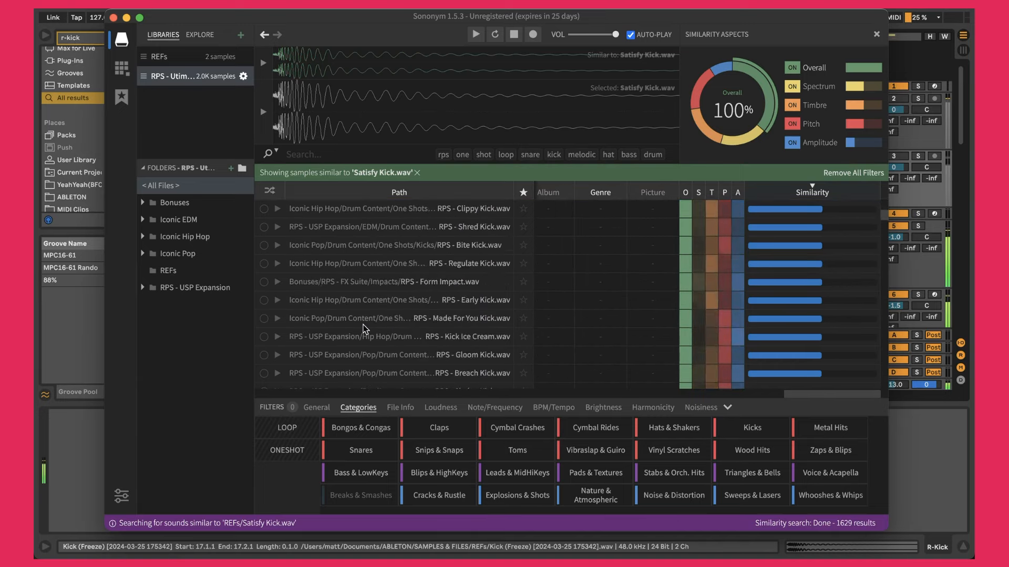
pyautogui.hscroll(-5, 364, 329)
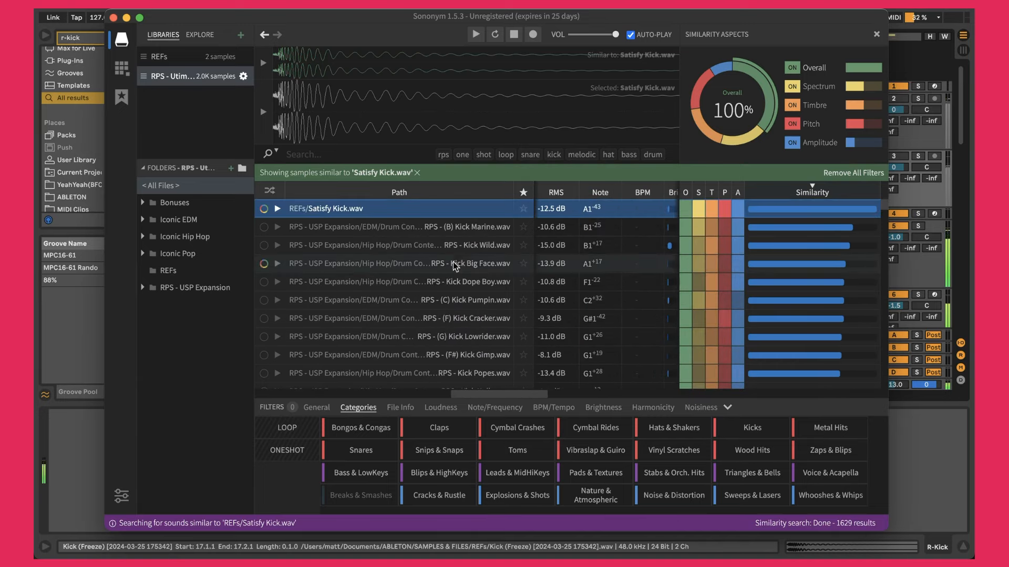
# Close Sononym, return to Ableton Live and show the KICK track's drum rack.
pyautogui.click(114, 18)
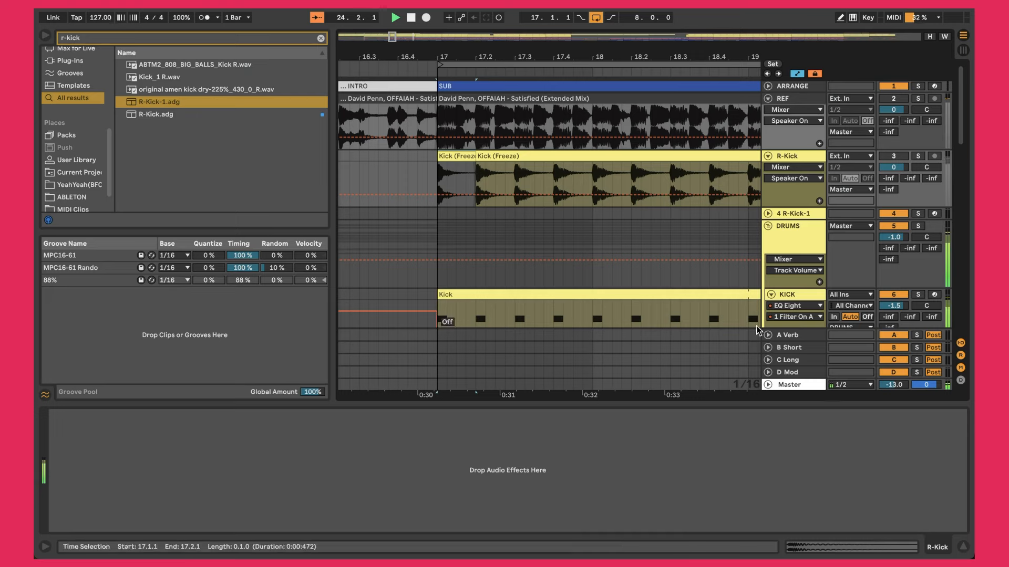
pyautogui.click(787, 294)
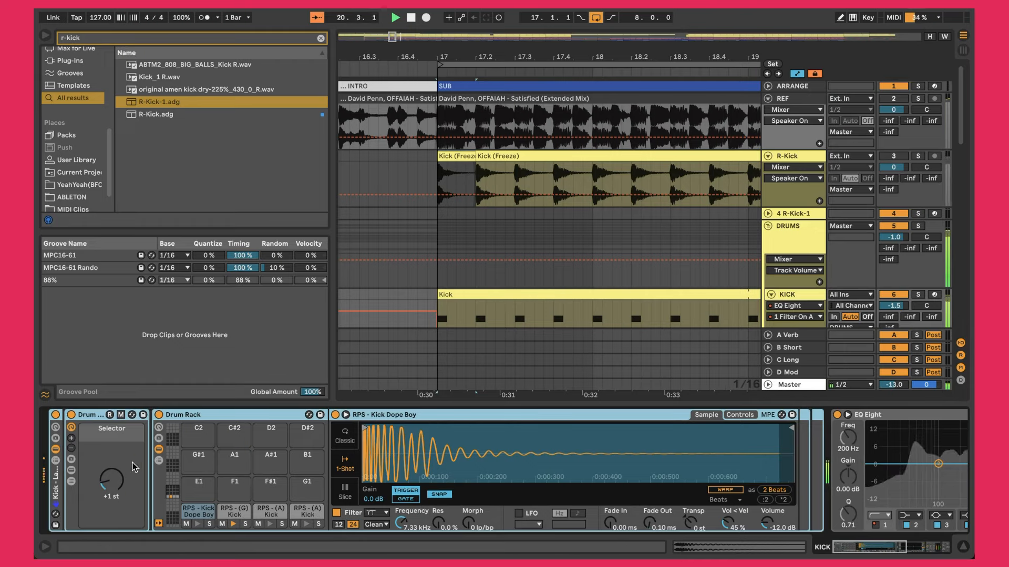
# Open the Kick MIDI clip that starts at bar 17 on the KICK track to examine its note pattern.
pyautogui.click(110, 488)
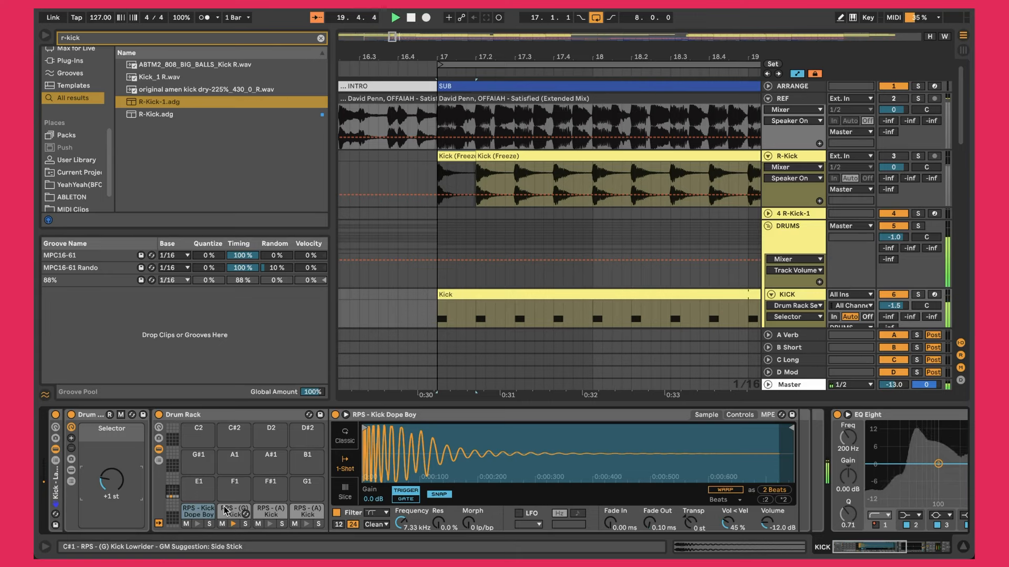
pyautogui.moveTo(447, 59); pyautogui.dragTo(470, 31)
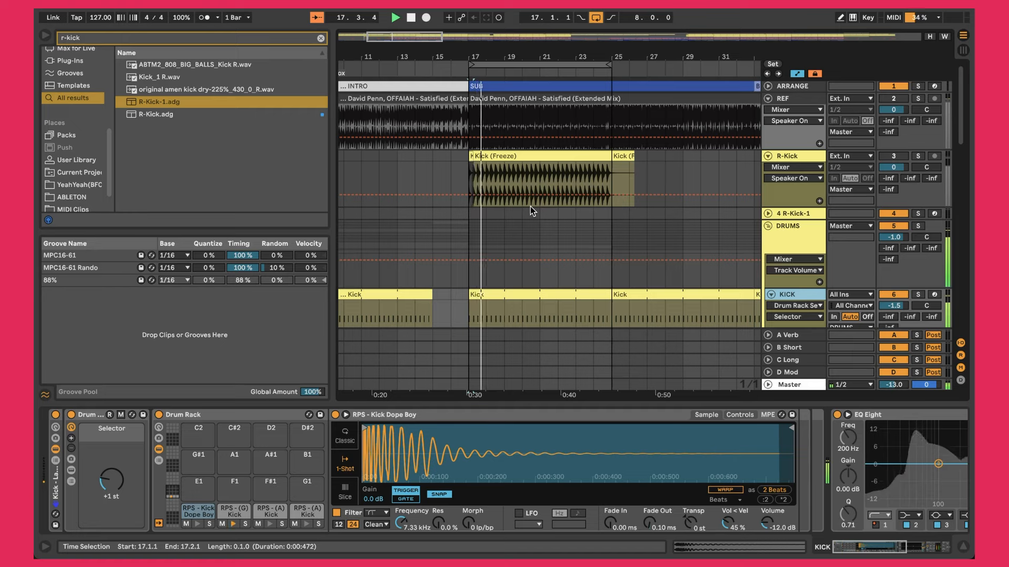
pyautogui.scroll(-2, 577, 214)
pyautogui.scroll(-3, 583, 221)
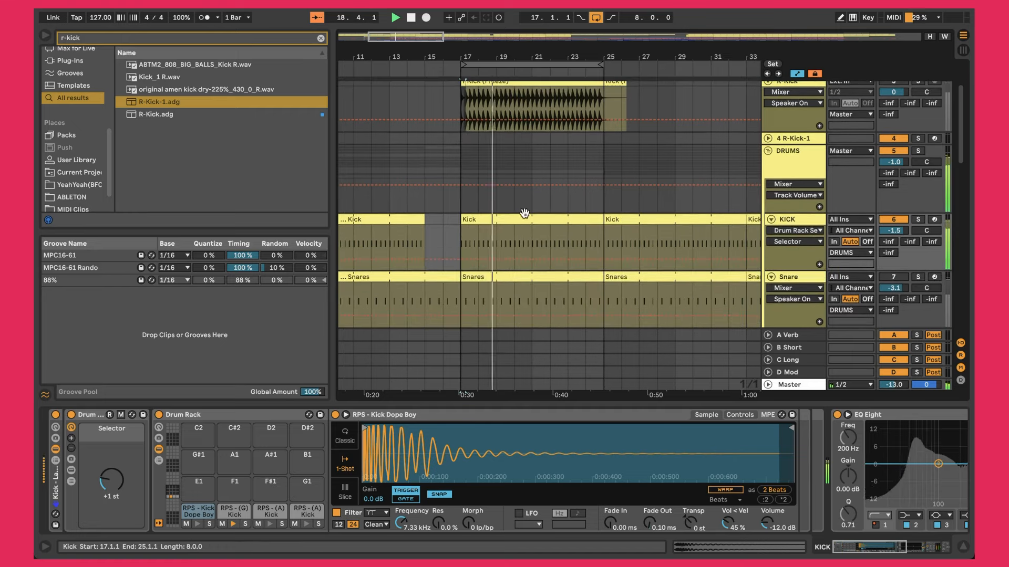
pyautogui.click(569, 221)
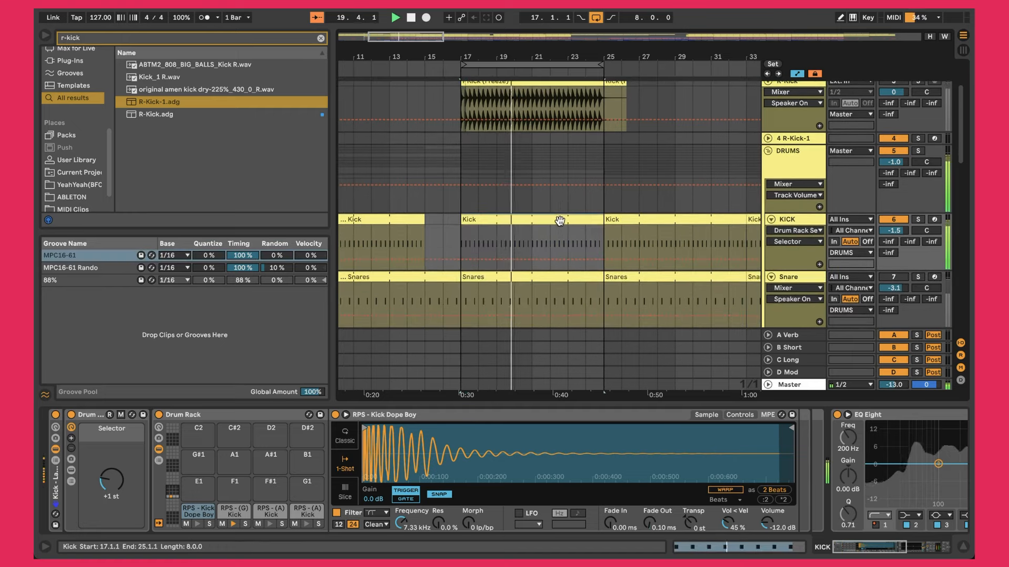
pyautogui.doubleClick(560, 220)
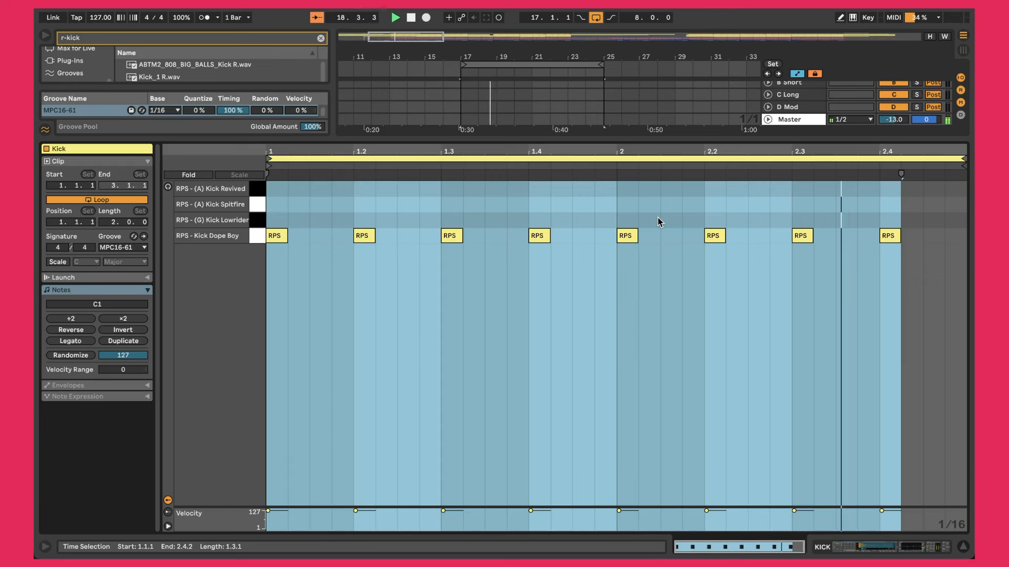
# Try a low cut with band 1 of the KICK track's EQ Eight and undo it.
pyautogui.hotkey('shift', 'Tab')
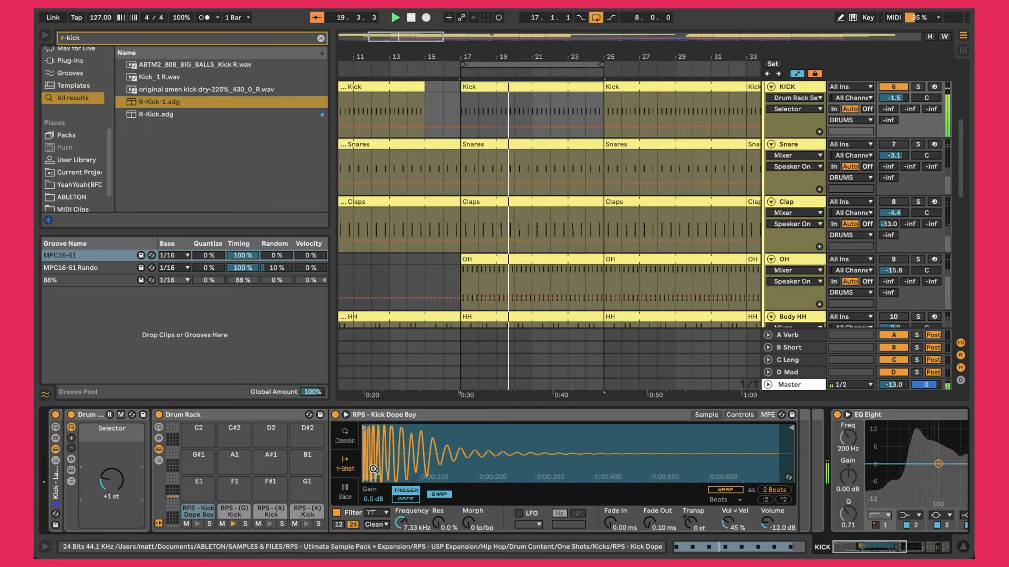
pyautogui.hscroll(10, 374, 469)
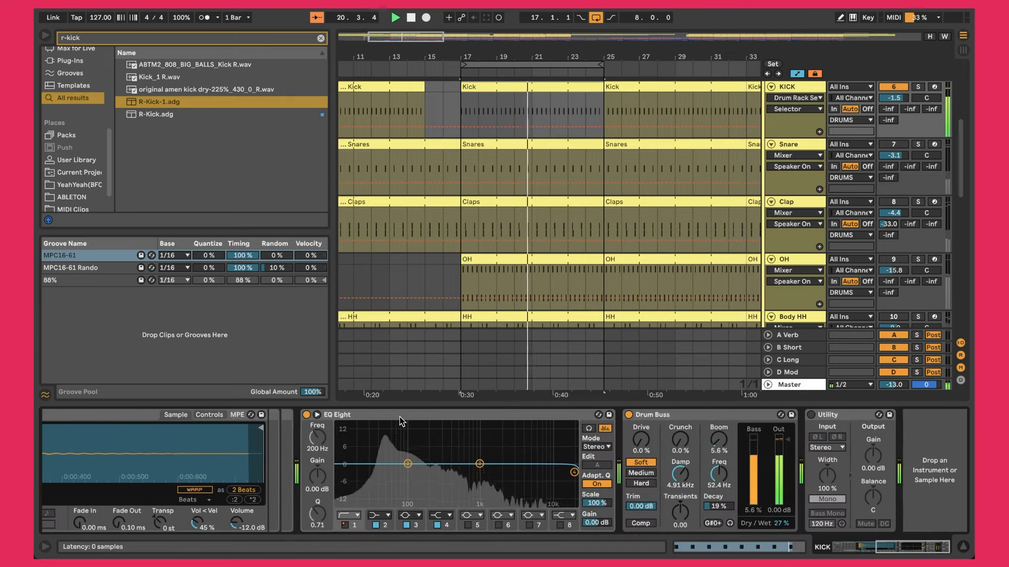
pyautogui.click(786, 87)
pyautogui.click(368, 416)
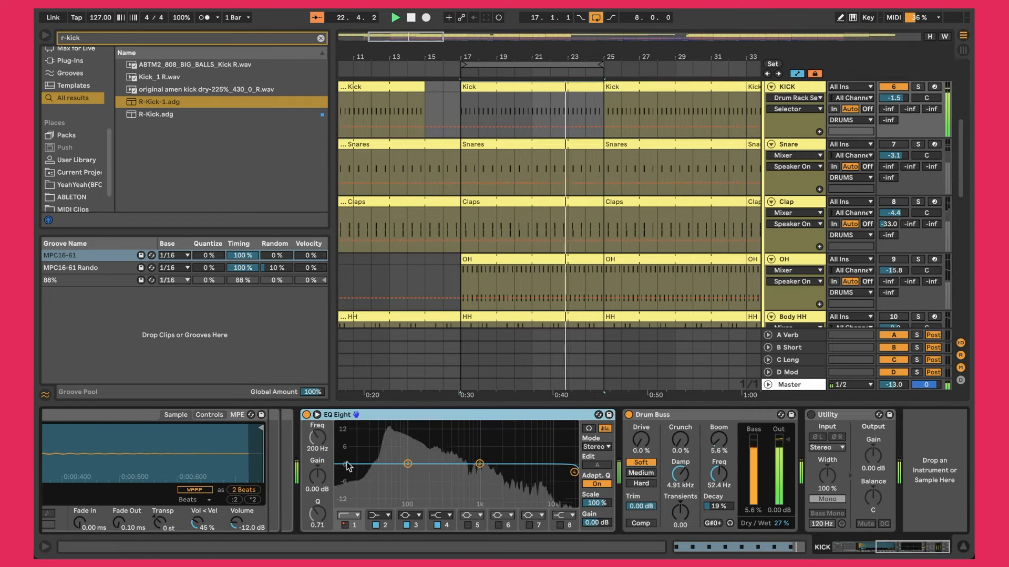
pyautogui.click(345, 524)
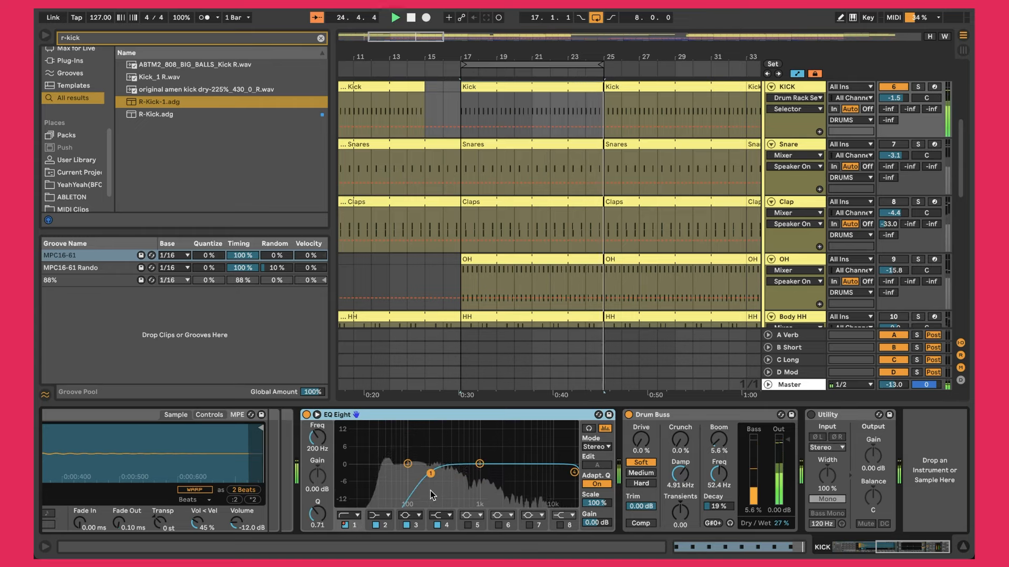
pyautogui.press('super+z')
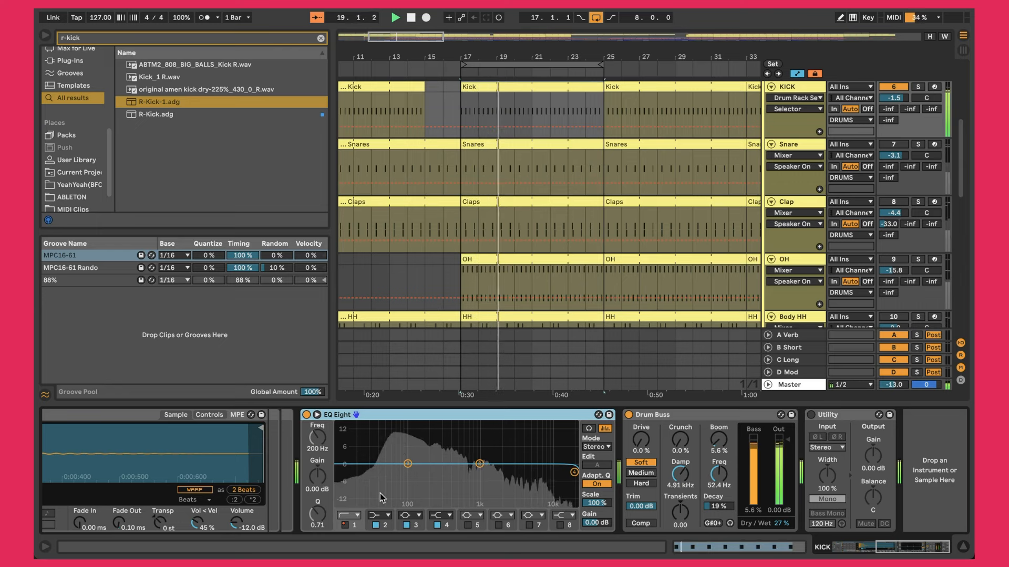
# Bypass and re-enable the KICK track's Drum Buss to compare the kick with and without it.
pyautogui.click(706, 423)
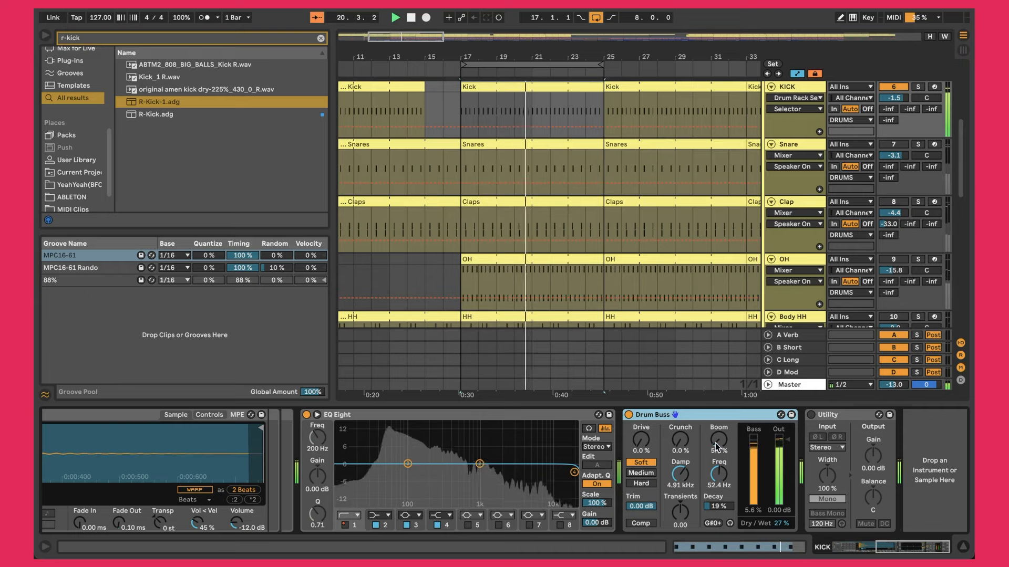
pyautogui.click(629, 415)
pyautogui.click(628, 415)
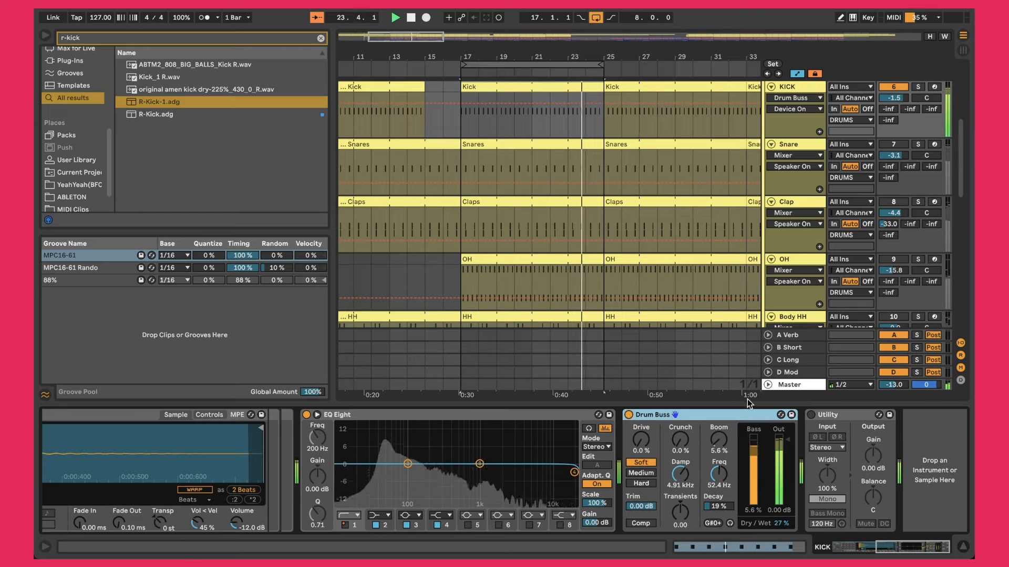
# Activate the Snare track and open its Snares clip starting at bar 17.
pyautogui.scroll(2, 645, 267)
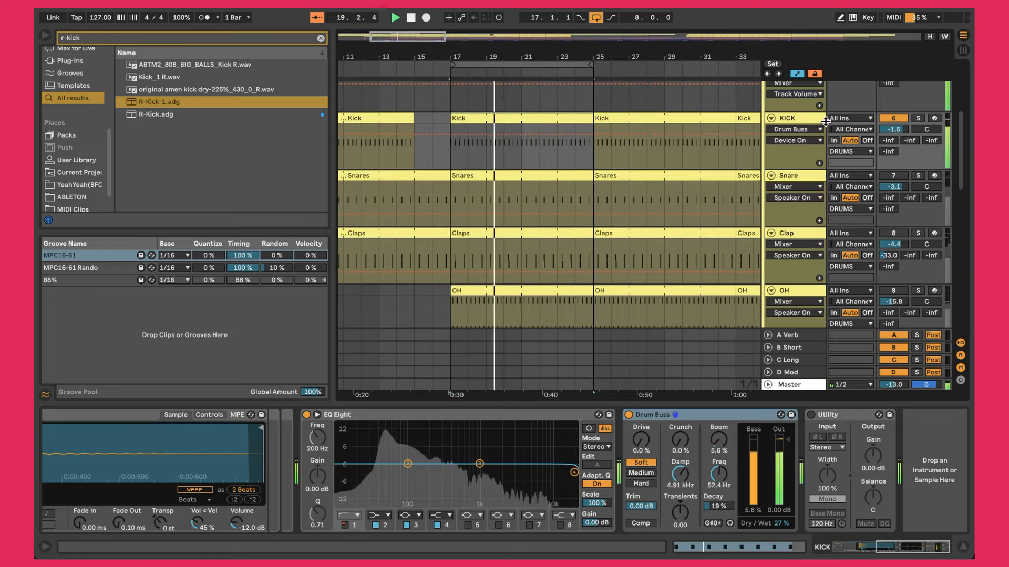
pyautogui.click(895, 176)
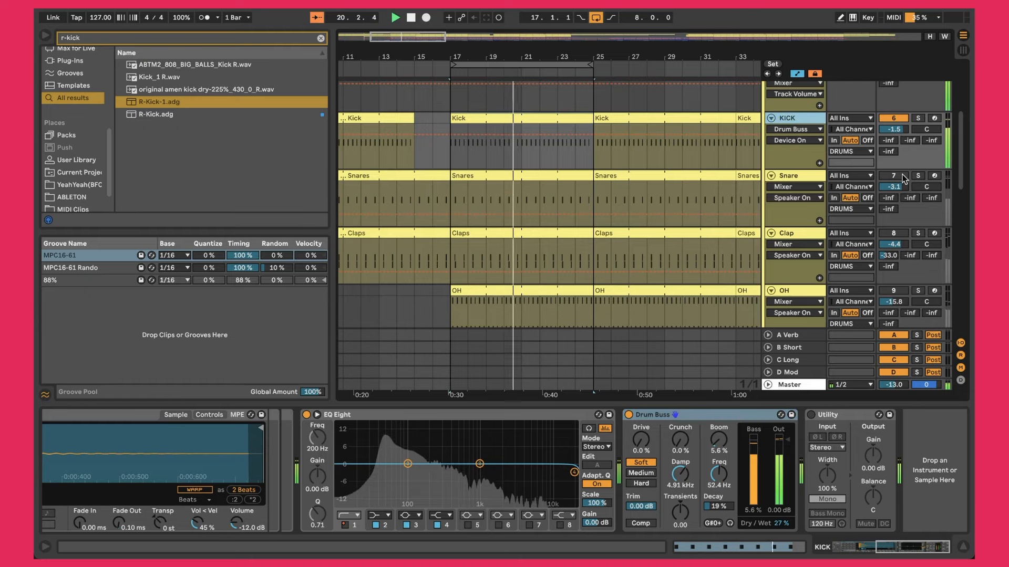
pyautogui.doubleClick(553, 175)
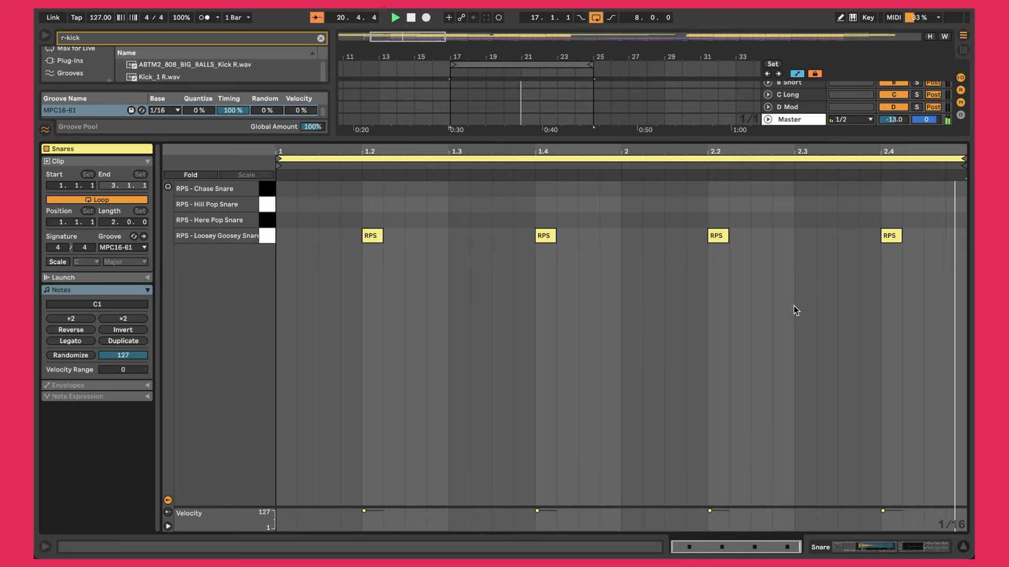
# Close the Snares clip view, return to the arrangement and show the Snare track's drum rack.
pyautogui.press('super+alt+l')
pyautogui.scroll(3, 638, 246)
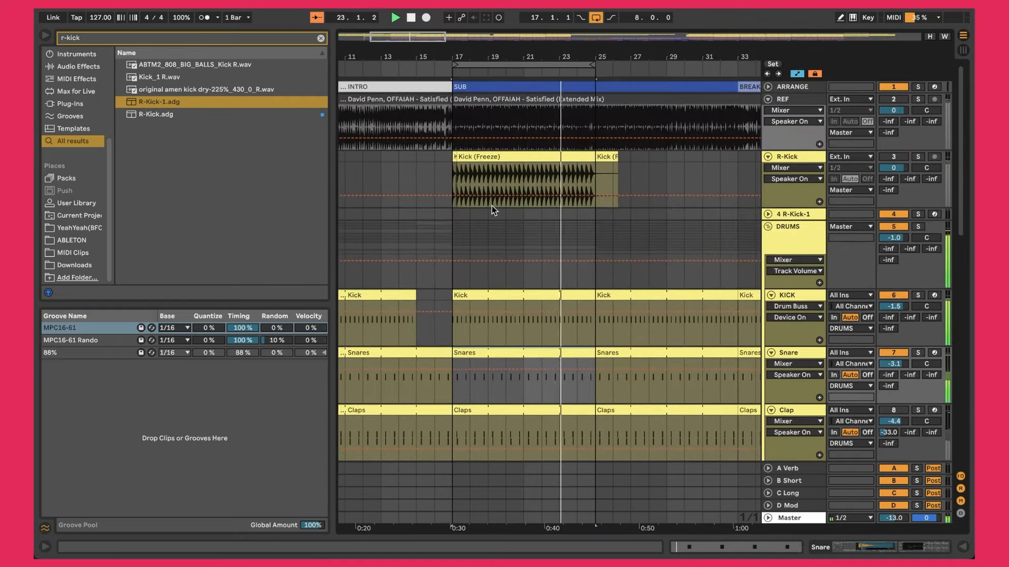
pyautogui.moveTo(643, 525)
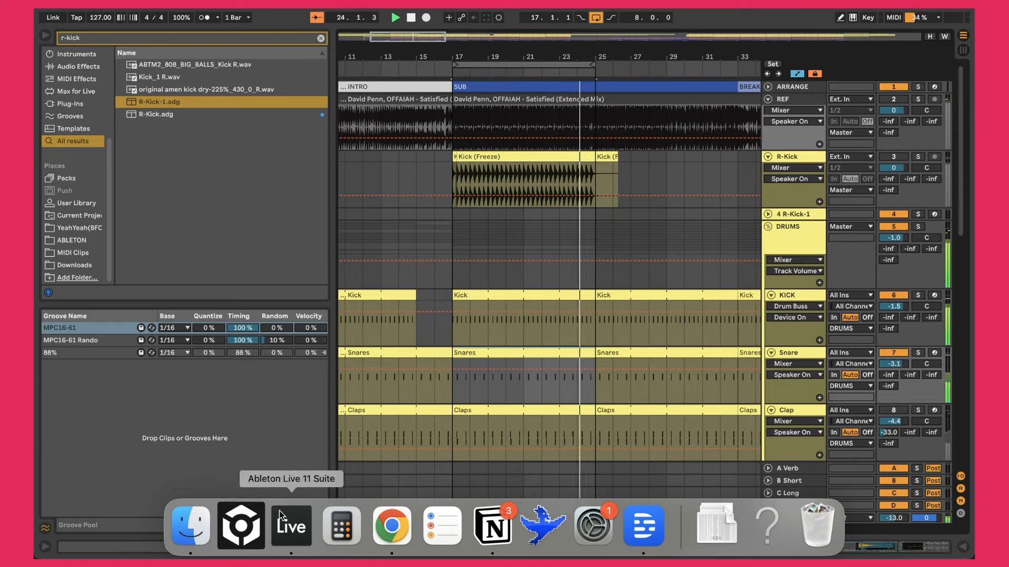
pyautogui.press('super+ctrl+f')
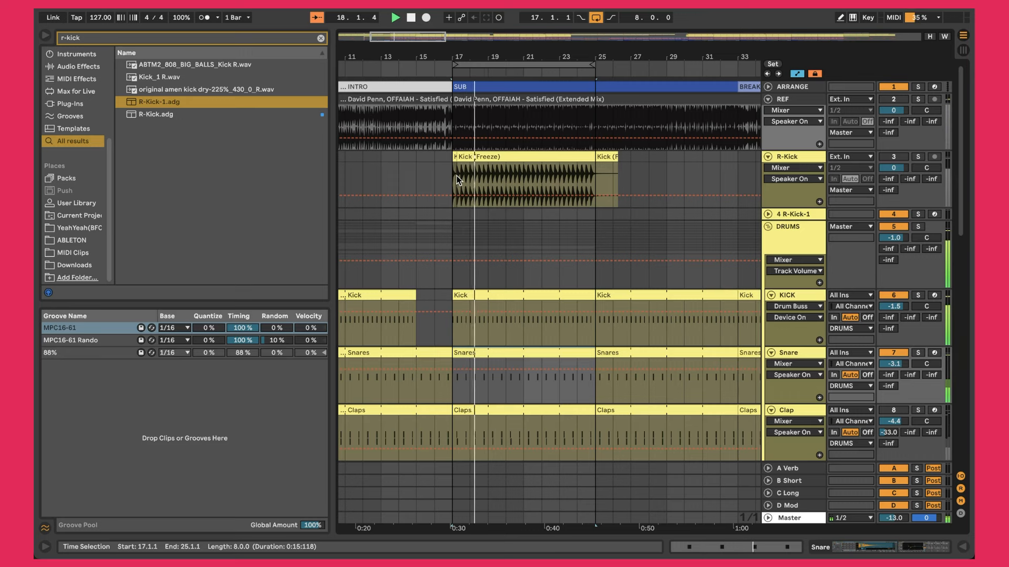
pyautogui.click(364, 99)
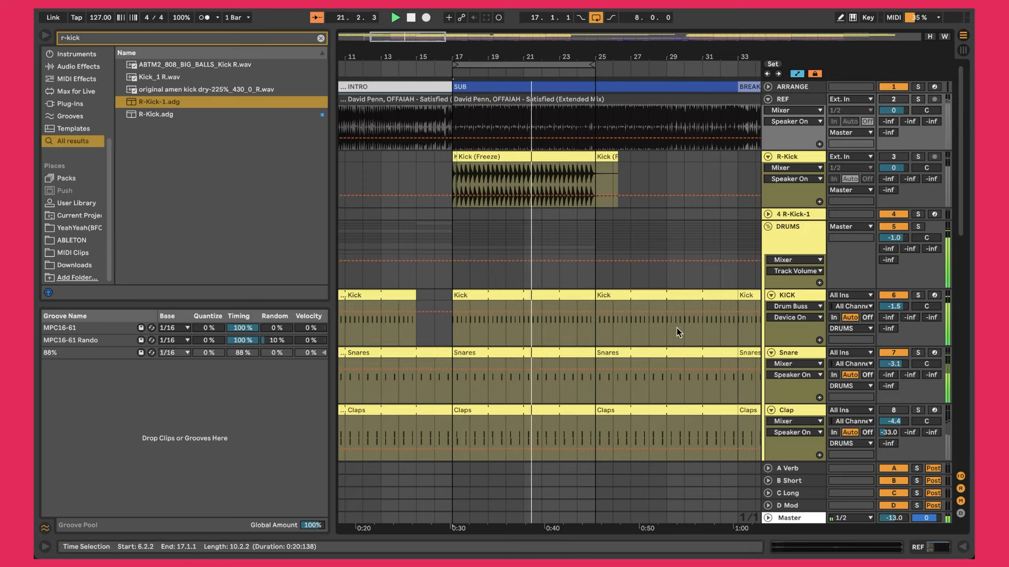
pyautogui.click(812, 354)
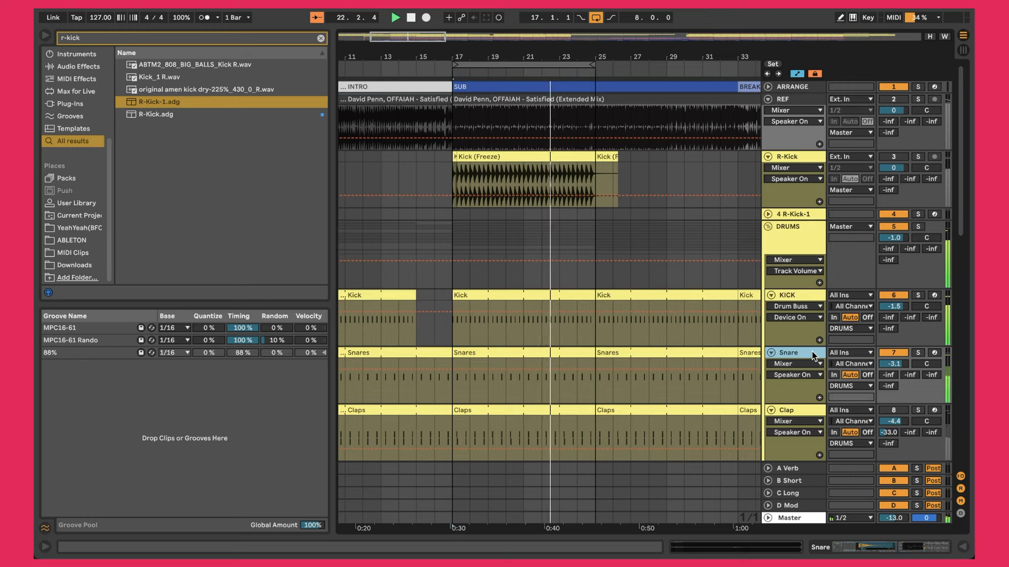
pyautogui.doubleClick(802, 352)
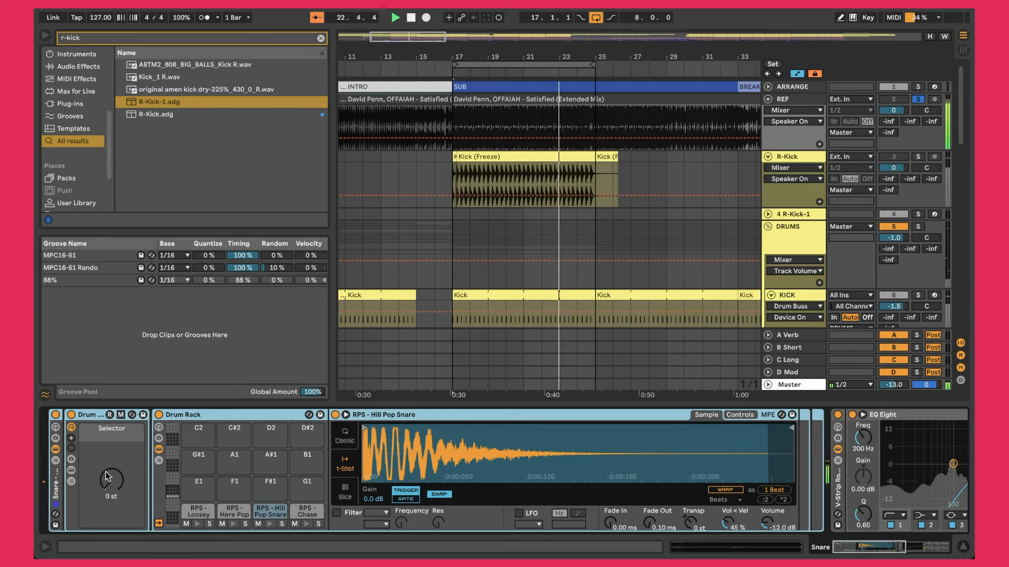
# Compare the snare with the reference by toggling the REF track's solo, trying the snare rack's Selector at +1 st.
pyautogui.moveTo(107, 477); pyautogui.dragTo(107, 472)
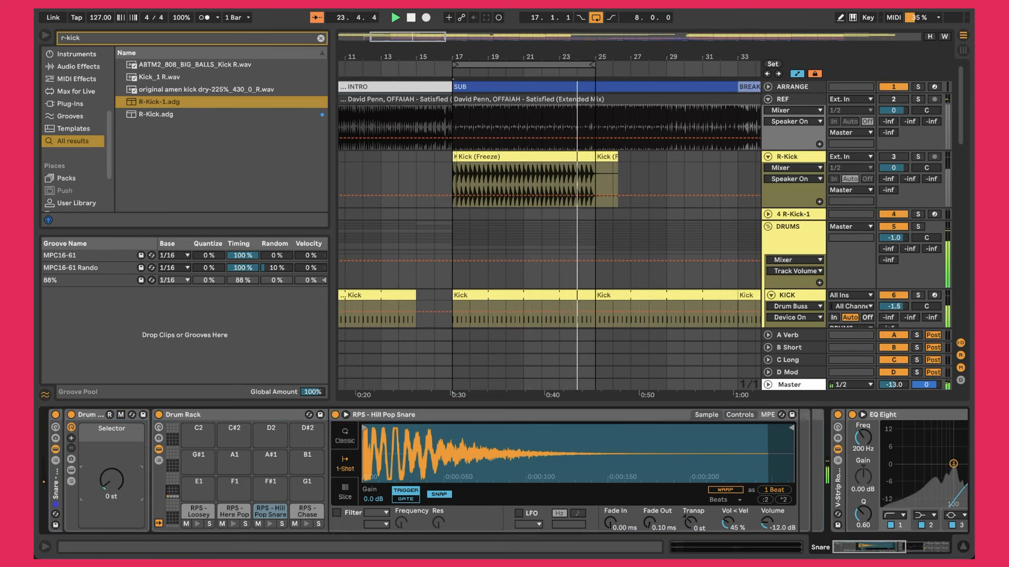
pyautogui.press('s')
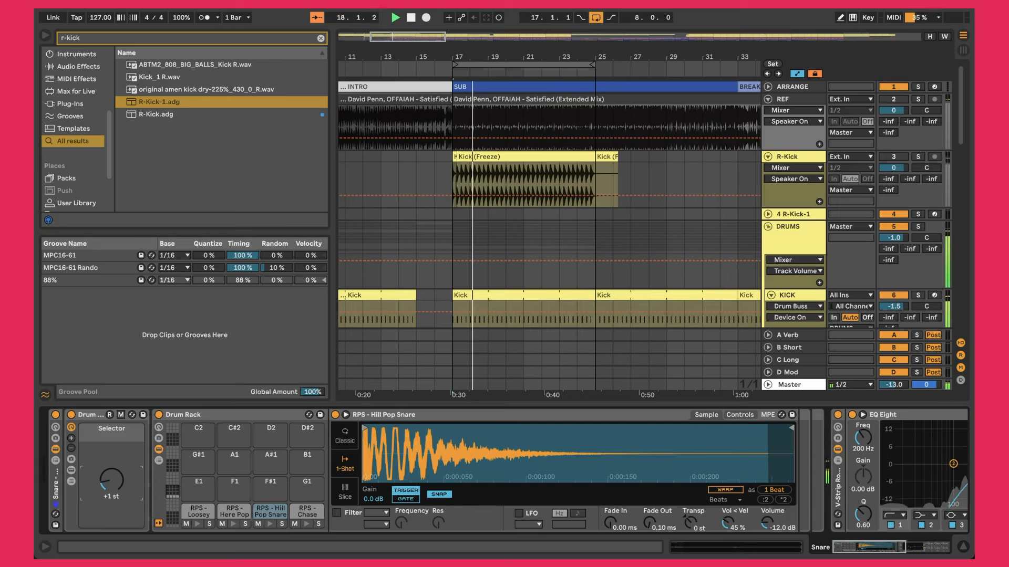
pyautogui.press('s')
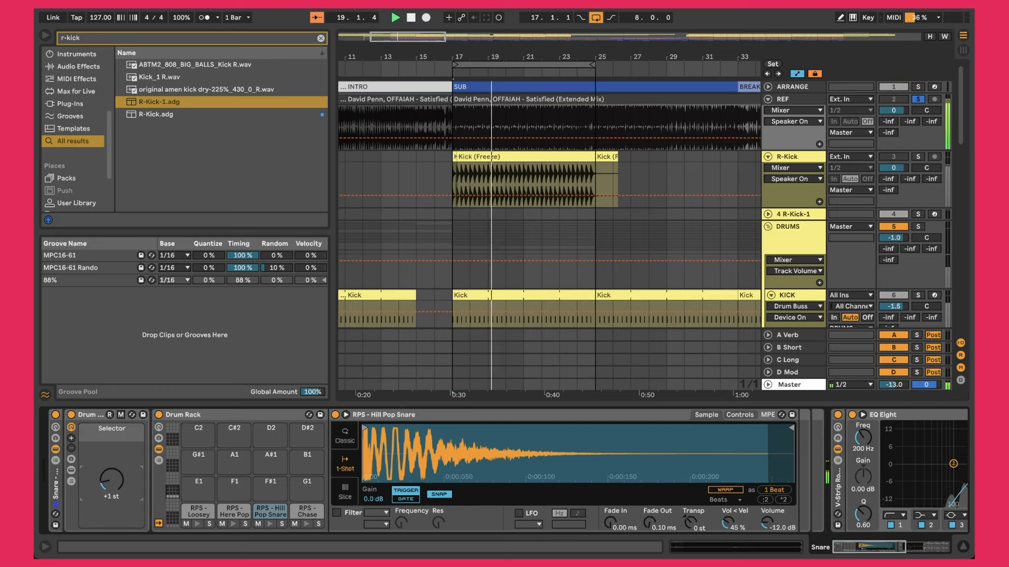
pyautogui.press('s')
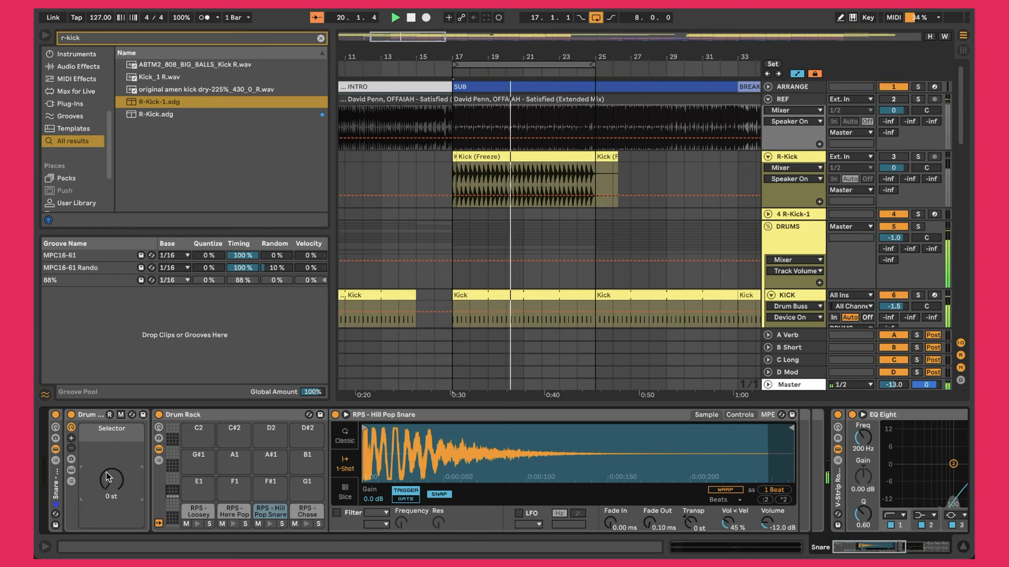
pyautogui.press('s')
pyautogui.press('s')
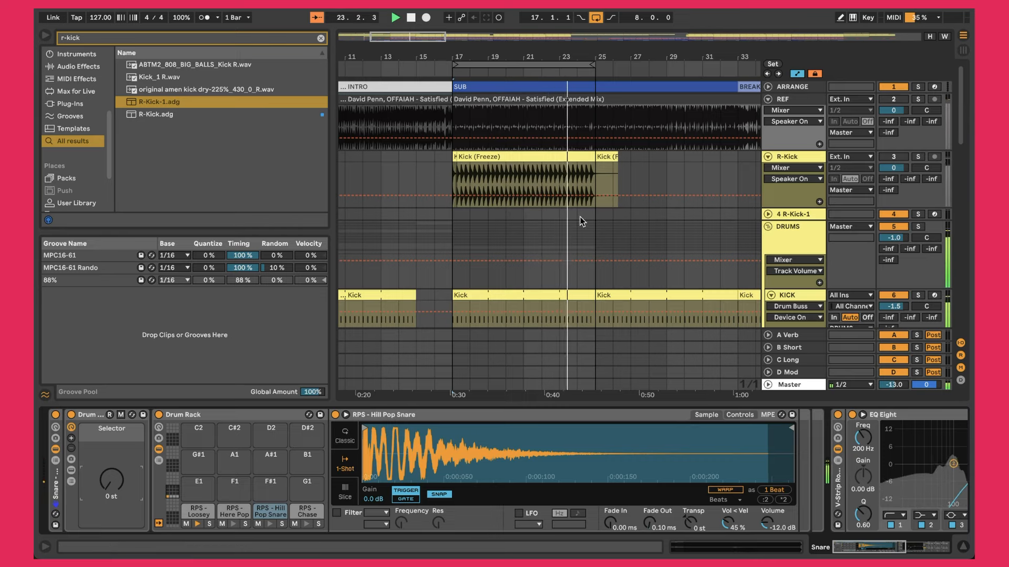
# Examine the EQ Eight and the TRANS, SIDE and WIDTH racks in the Snare track's device chain.
pyautogui.scroll(-2, 582, 222)
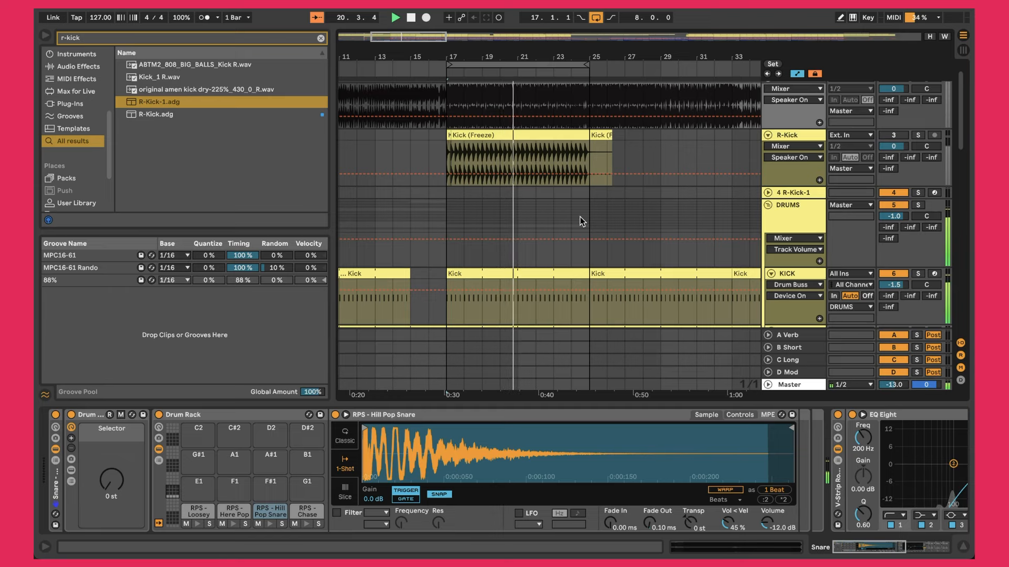
pyautogui.scroll(-6, 581, 220)
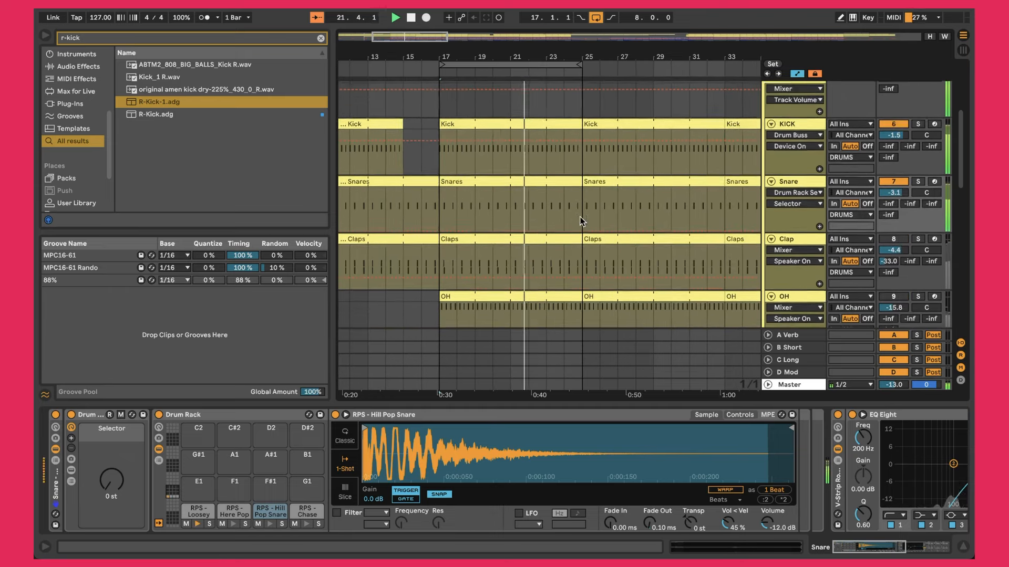
pyautogui.hscroll(10, 586, 475)
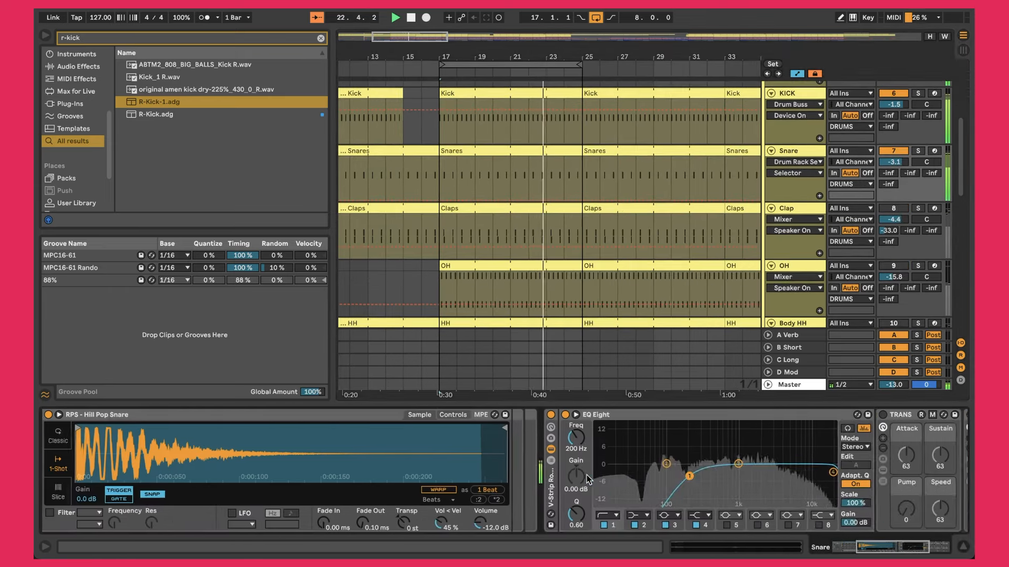
pyautogui.hscroll(4, 586, 475)
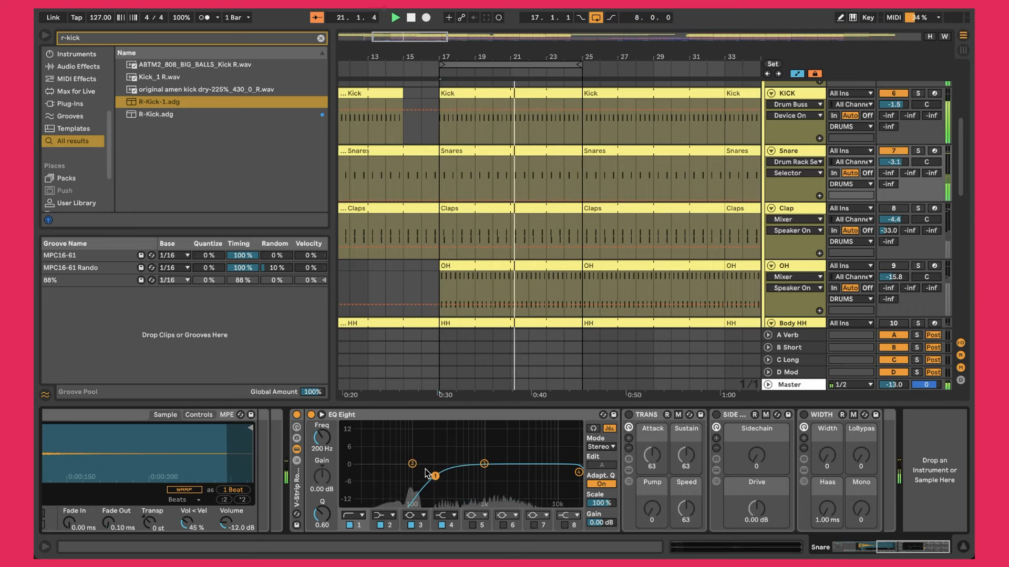
# Activate the Clap track, open its Claps clip at bar 17 and inspect the Finesse Clap notes on beats 2.2 and 2.4.
pyautogui.click(894, 209)
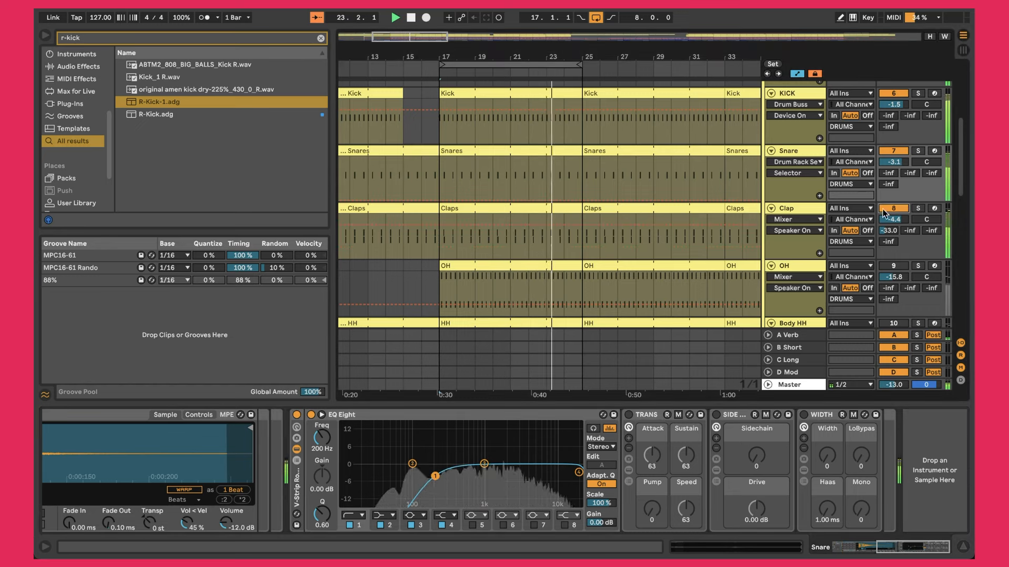
pyautogui.doubleClick(479, 208)
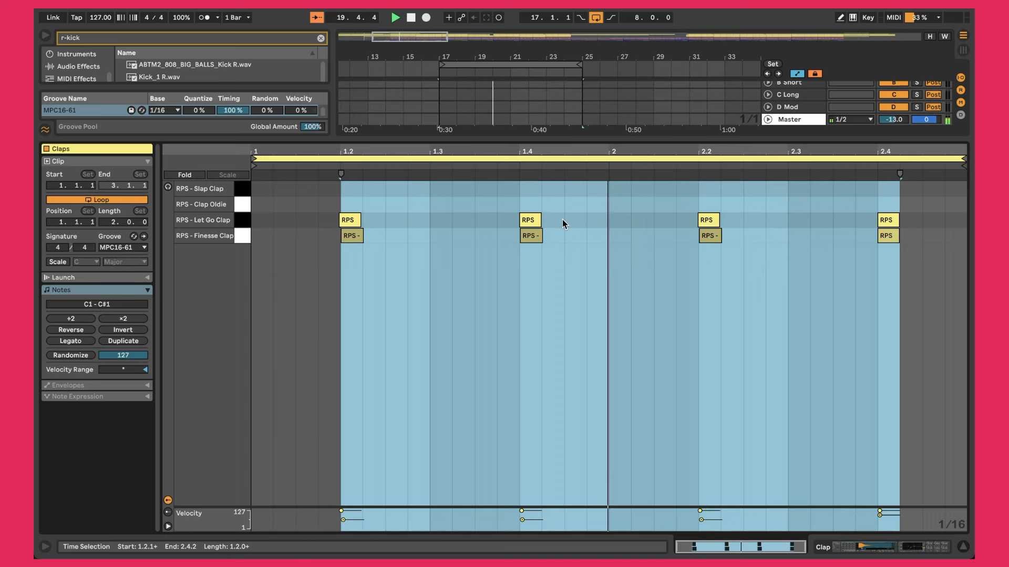
pyautogui.click(347, 254)
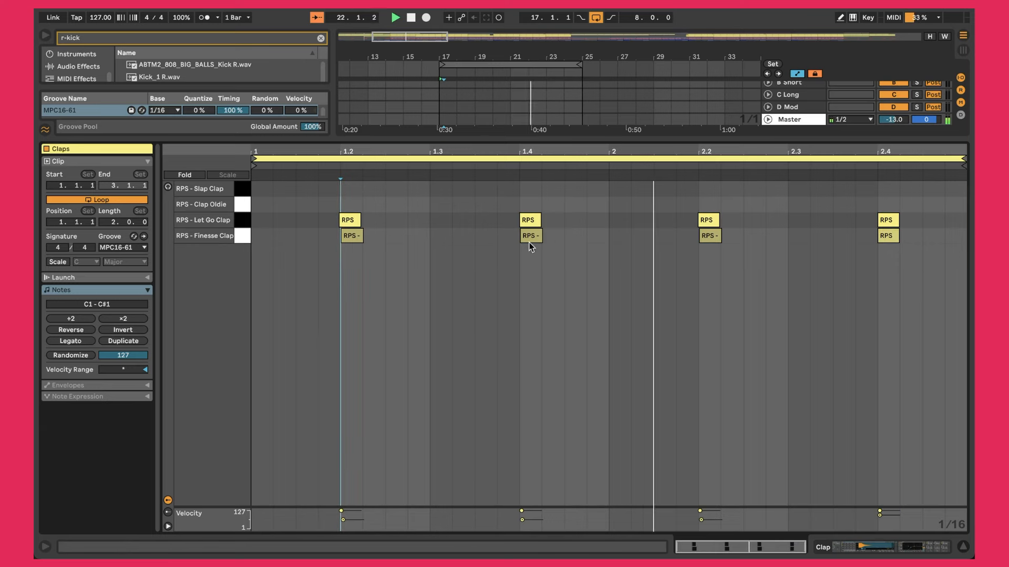
pyautogui.click(717, 237)
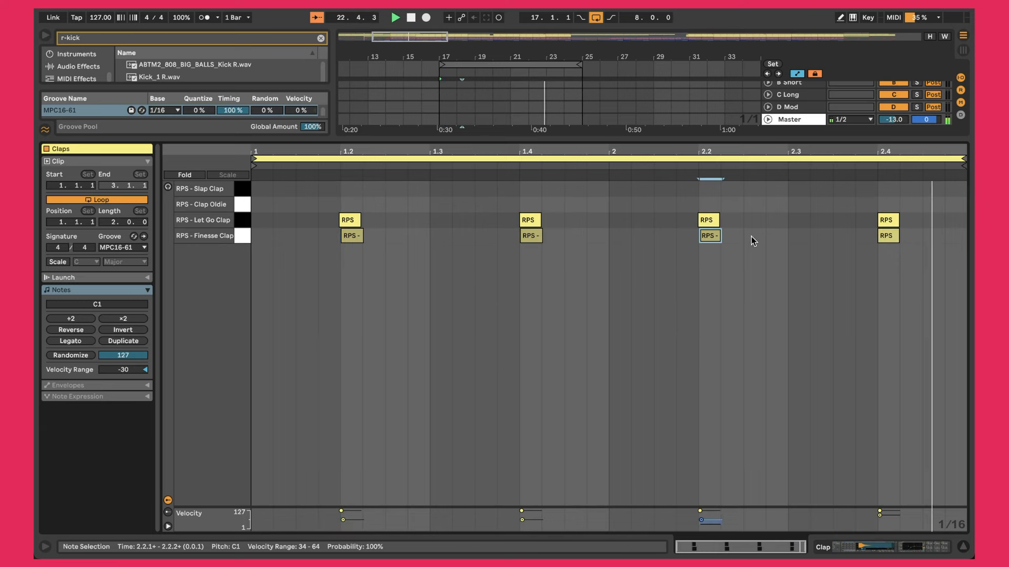
pyautogui.click(890, 241)
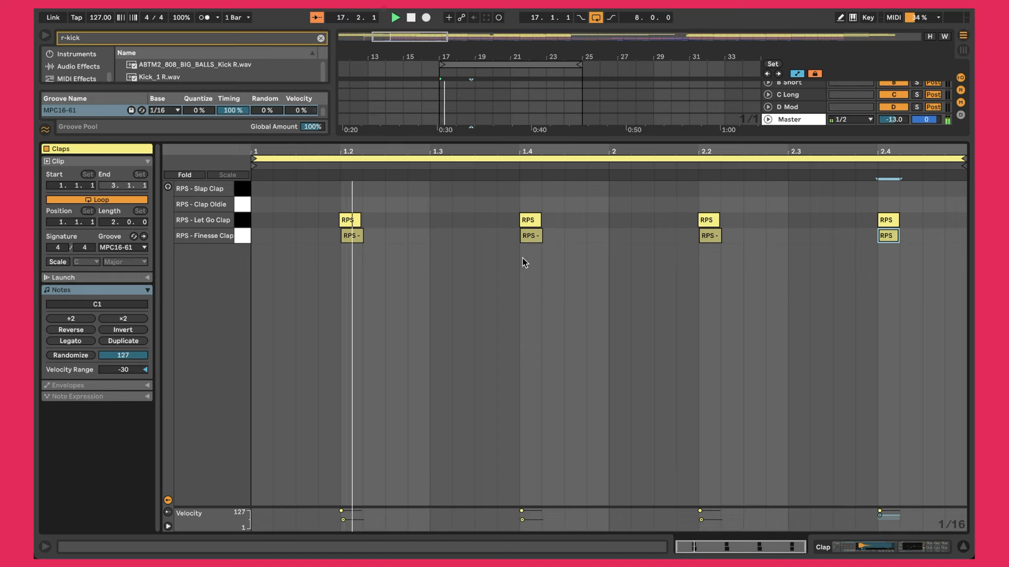
# Show the Clap track's drum rack and inspect the sample and pan controls of the Finesse Clap and Let Go Clap pads.
pyautogui.hotkey('shift', 'Tab')
pyautogui.click(193, 512)
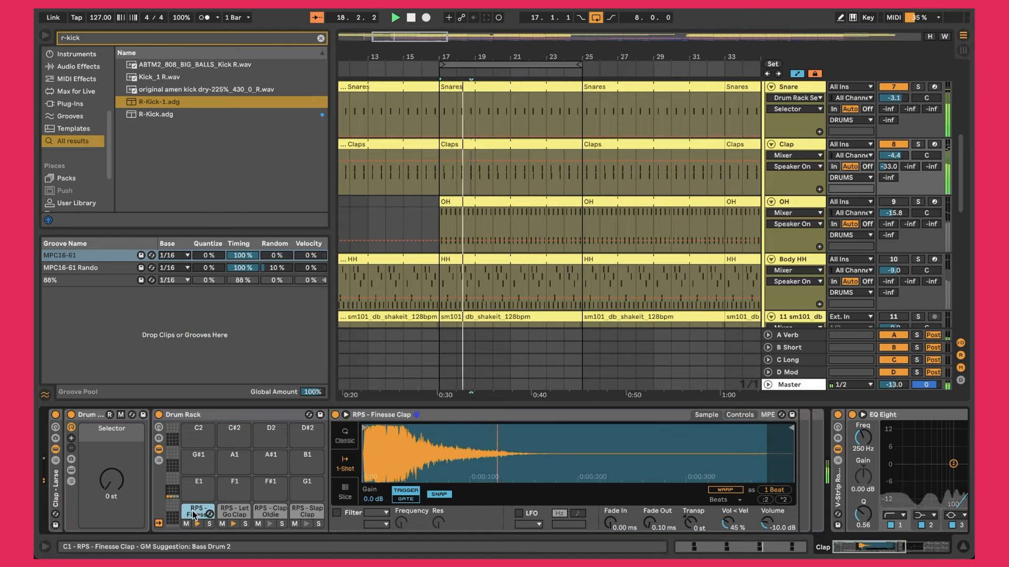
pyautogui.click(739, 415)
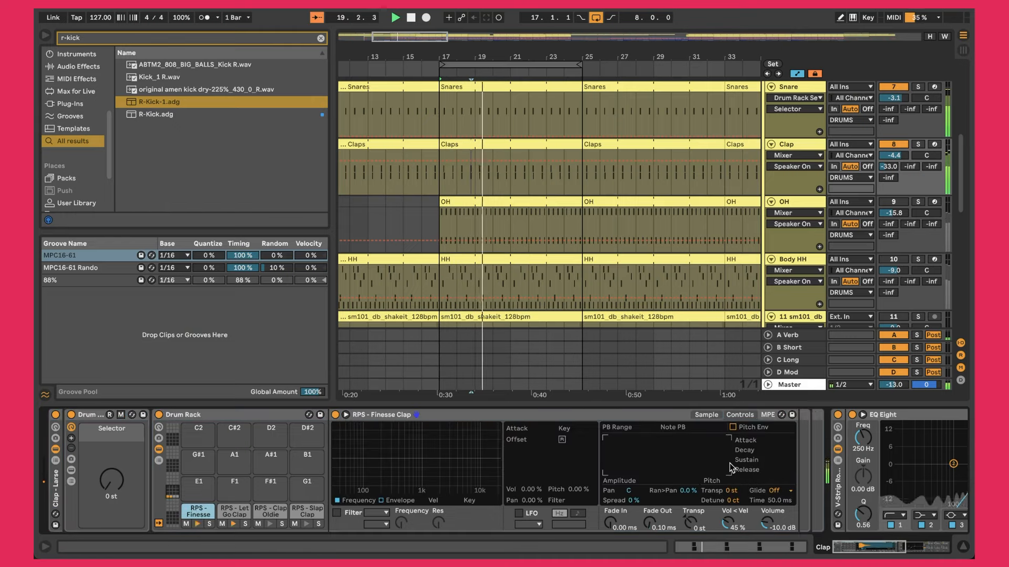
pyautogui.click(232, 514)
pyautogui.click(746, 415)
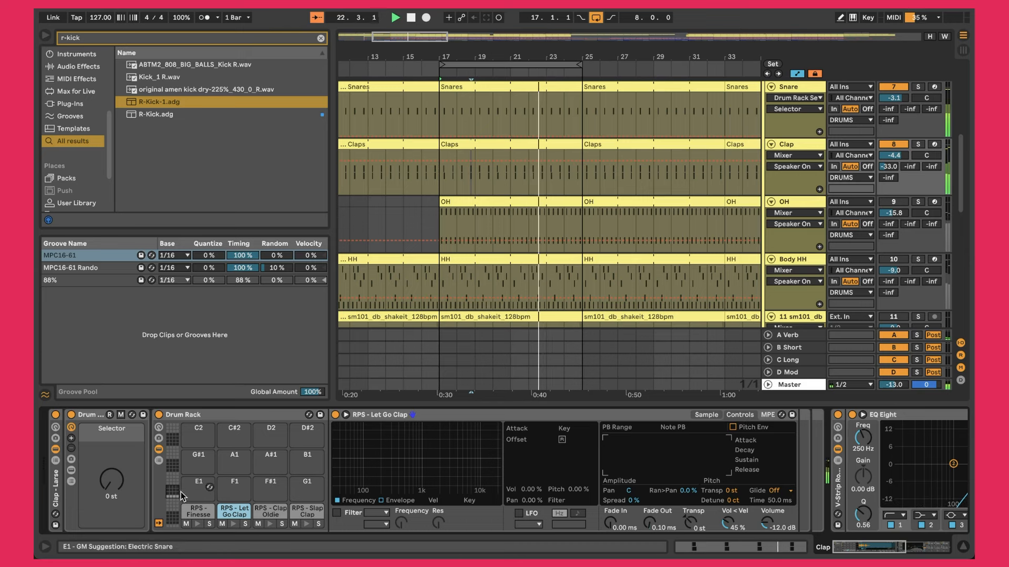
pyautogui.click(229, 515)
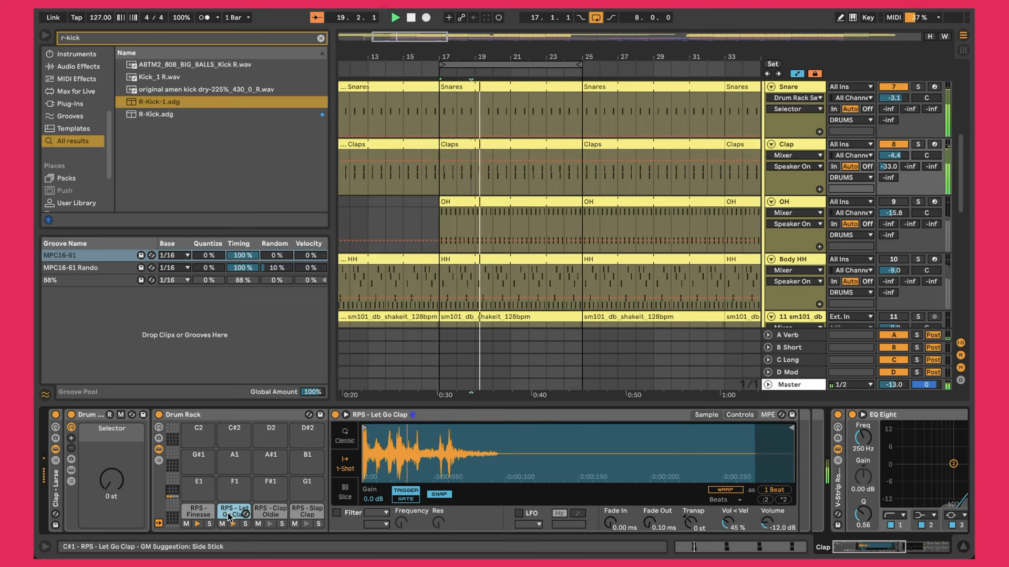
# Examine the Clap track's EQ Eight, the Transient Shaper inside the TRANS rack and the Wider plug-in inside the WIDTH rack.
pyautogui.hscroll(10, 506, 477)
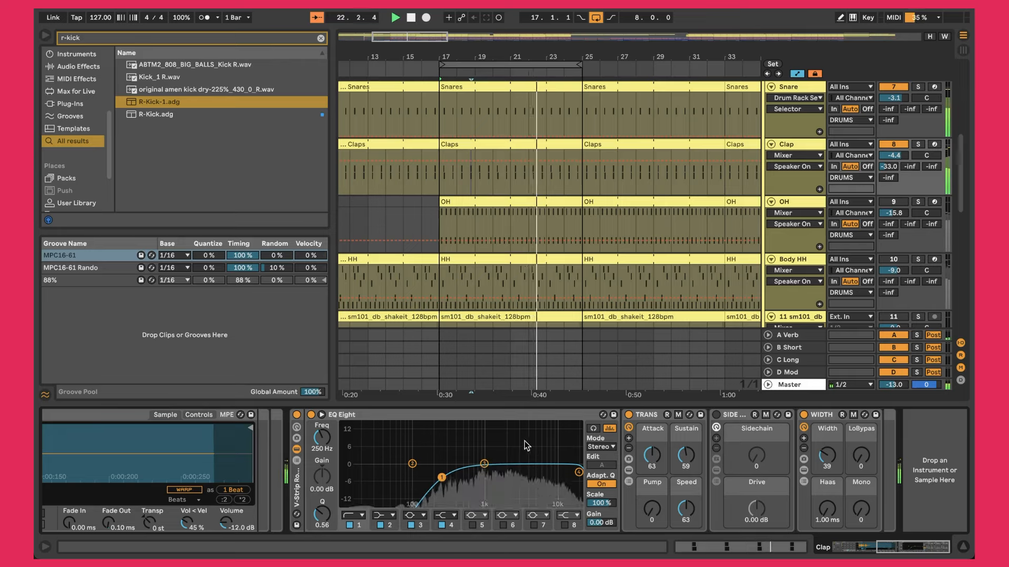
pyautogui.click(371, 416)
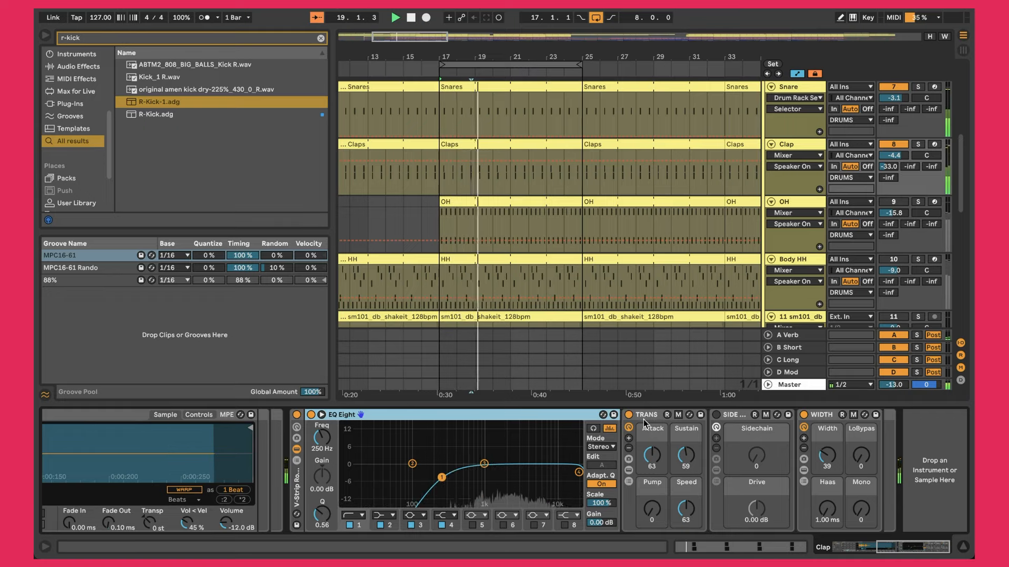
pyautogui.click(628, 469)
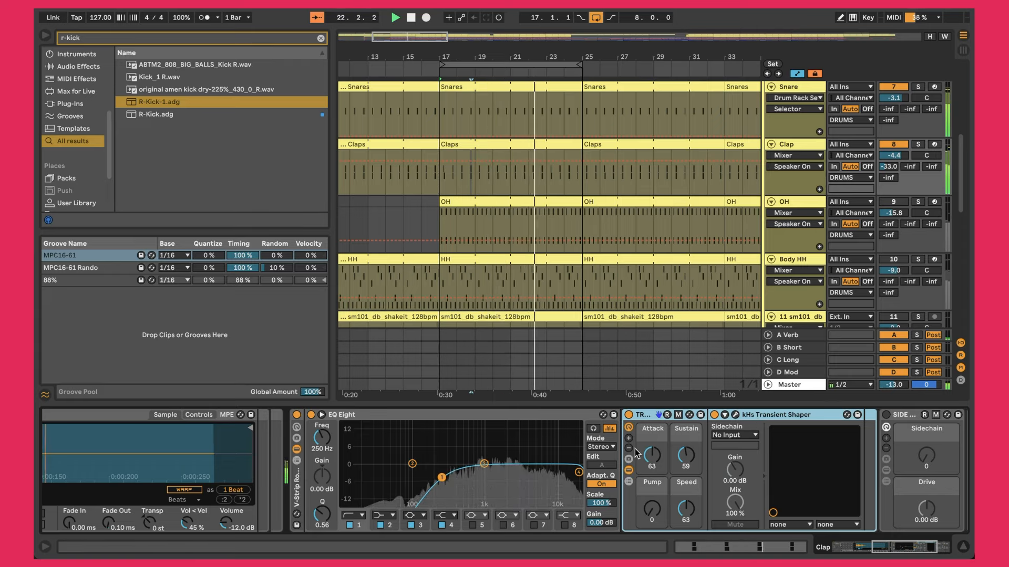
pyautogui.press('Delete')
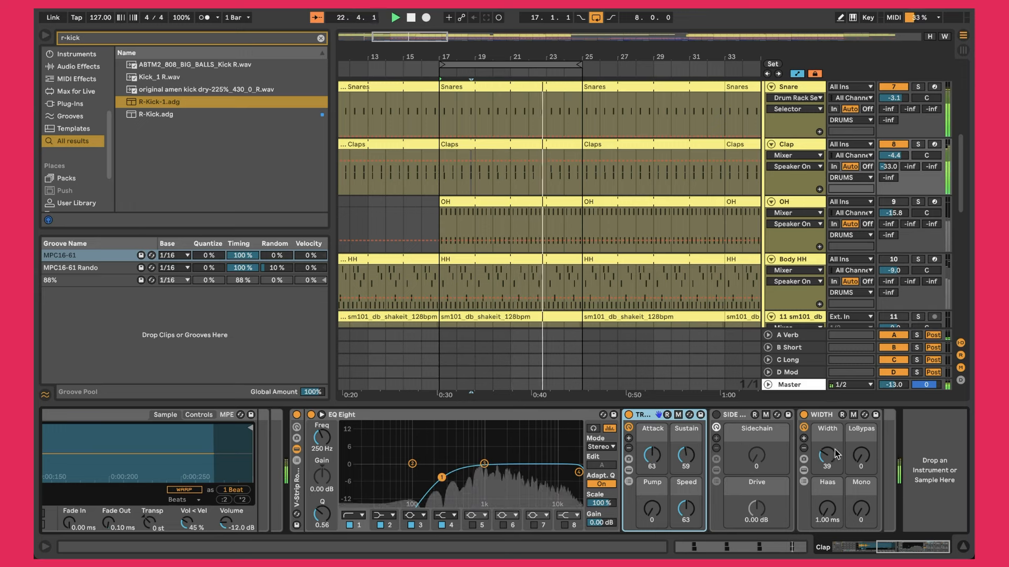
pyautogui.click(813, 445)
pyautogui.click(802, 471)
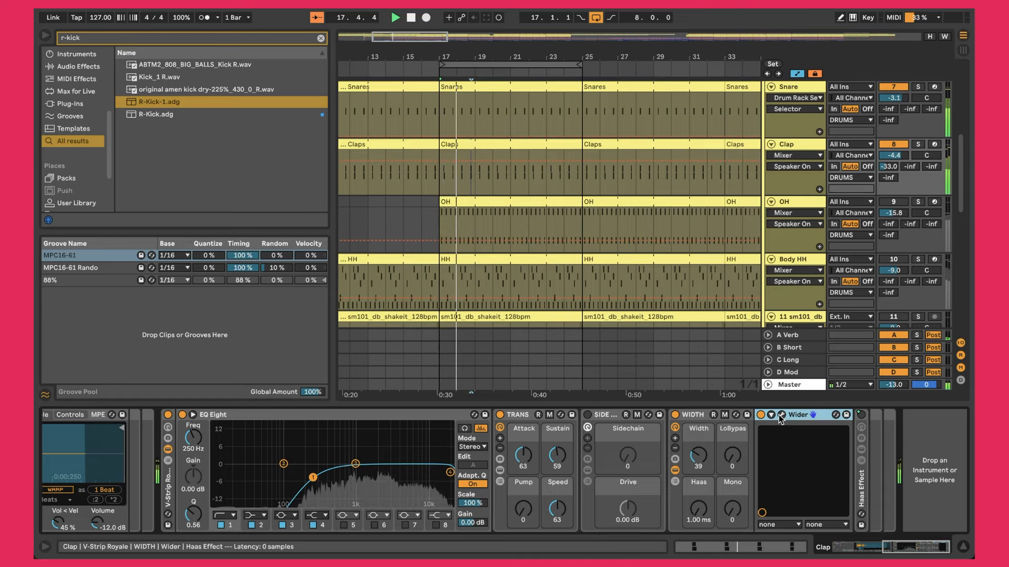
pyautogui.click(782, 415)
pyautogui.click(103, 79)
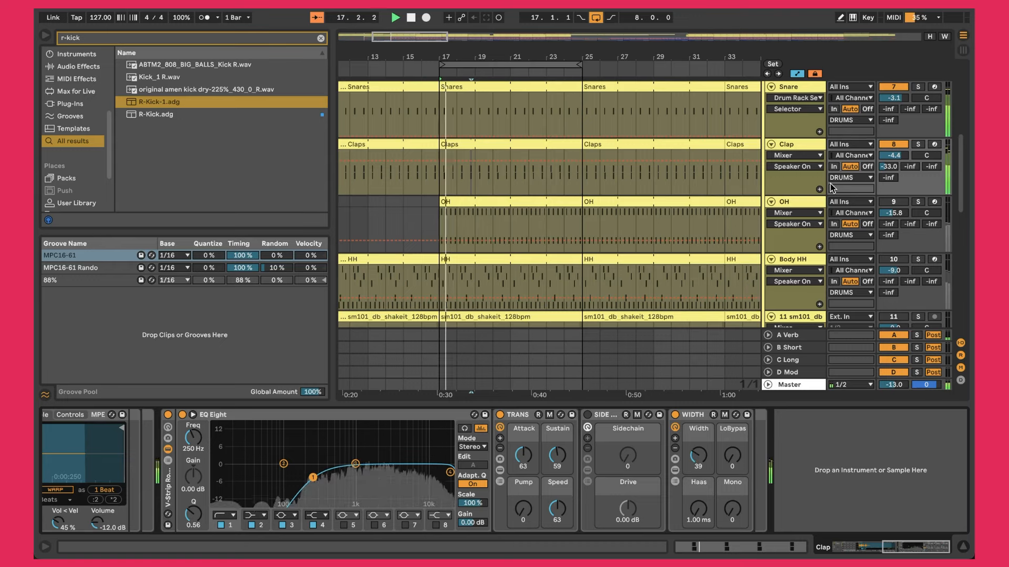
# Activate the OH track, open its OH clip at bar 17 and inspect the velocities of the open hat notes.
pyautogui.click(894, 201)
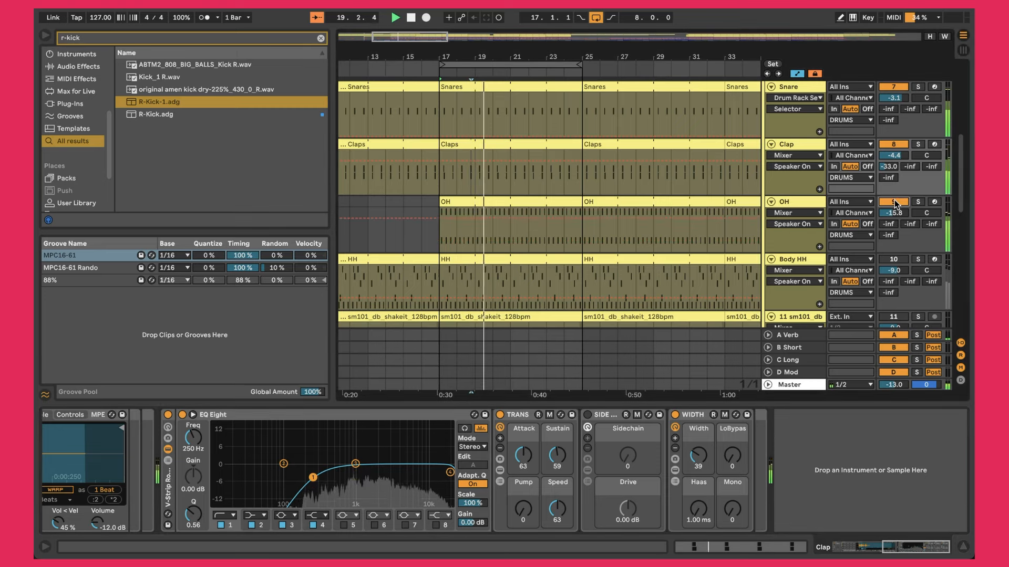
pyautogui.doubleClick(468, 202)
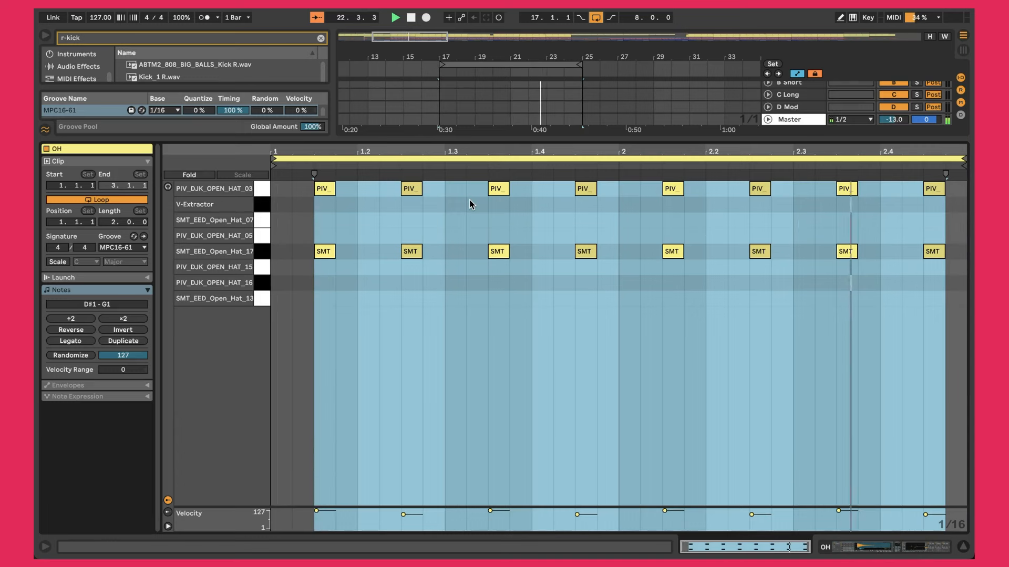
pyautogui.click(395, 366)
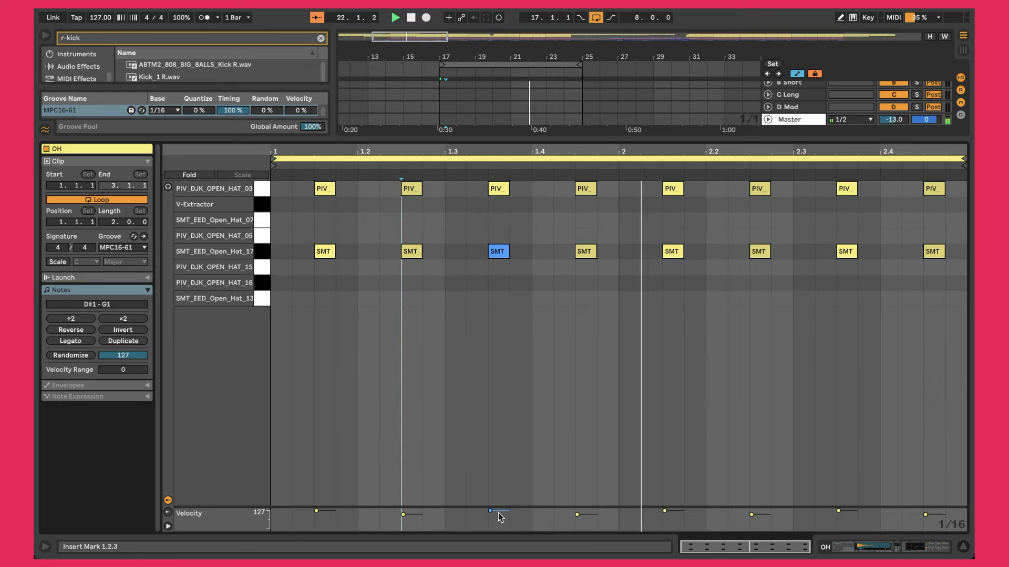
pyautogui.click(593, 518)
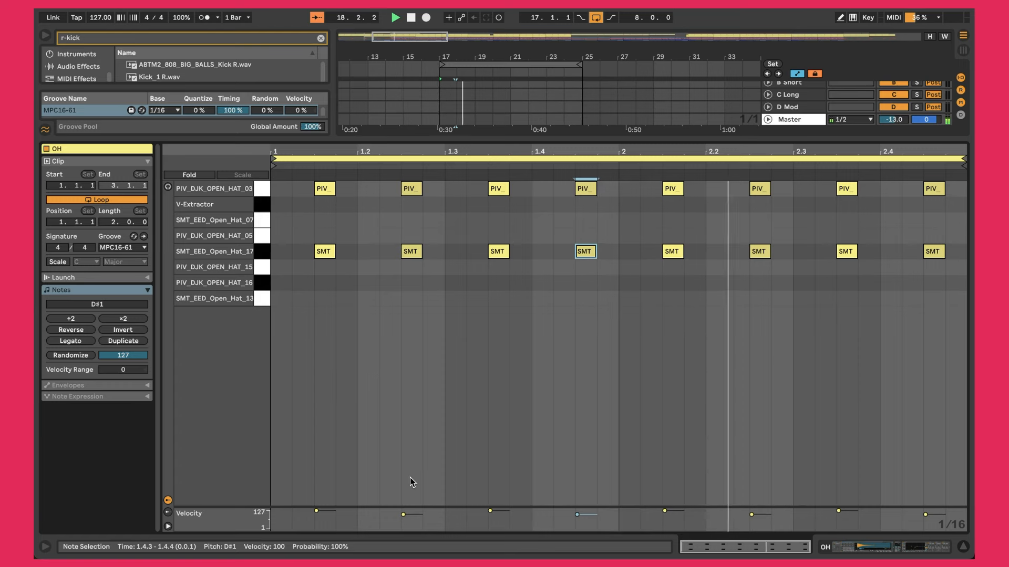
# Show the OH track's drum rack and inspect the pan settings of the PIV_DJK_OPEN_HAT_03 and SMT_EED_Open_Hat_17 pads.
pyautogui.hotkey('shift', 'Tab')
pyautogui.click(306, 484)
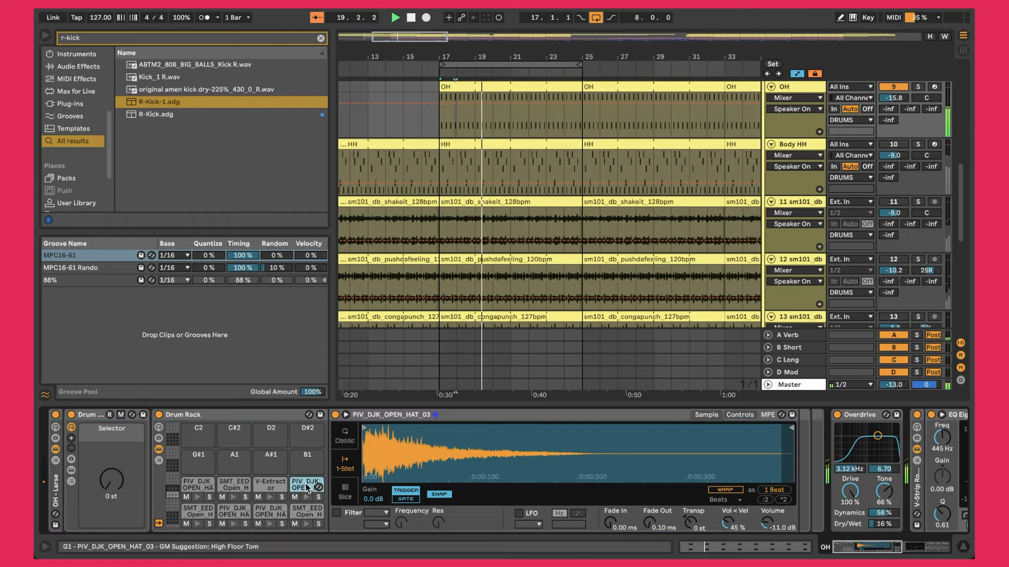
pyautogui.click(736, 415)
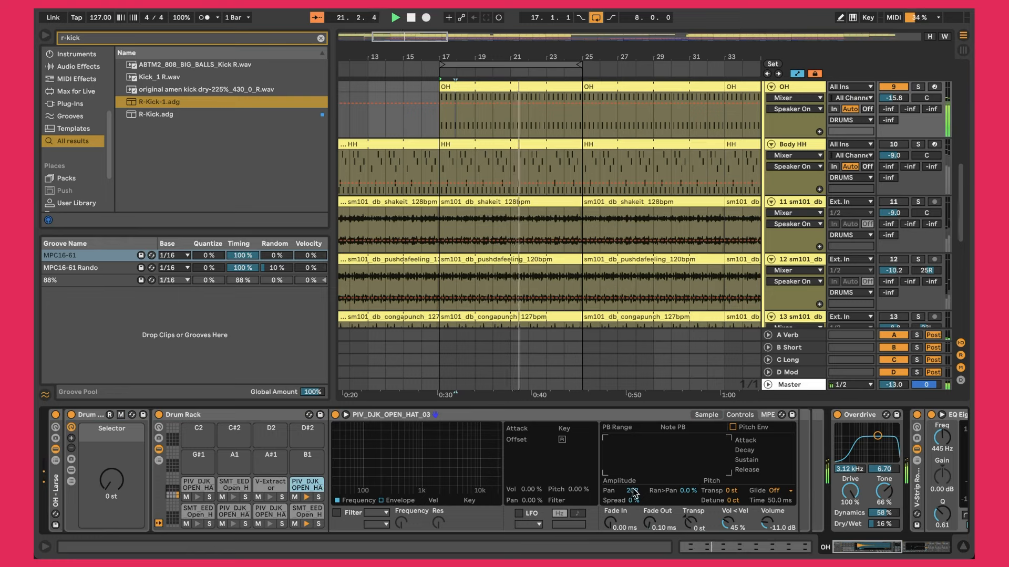
pyautogui.click(292, 523)
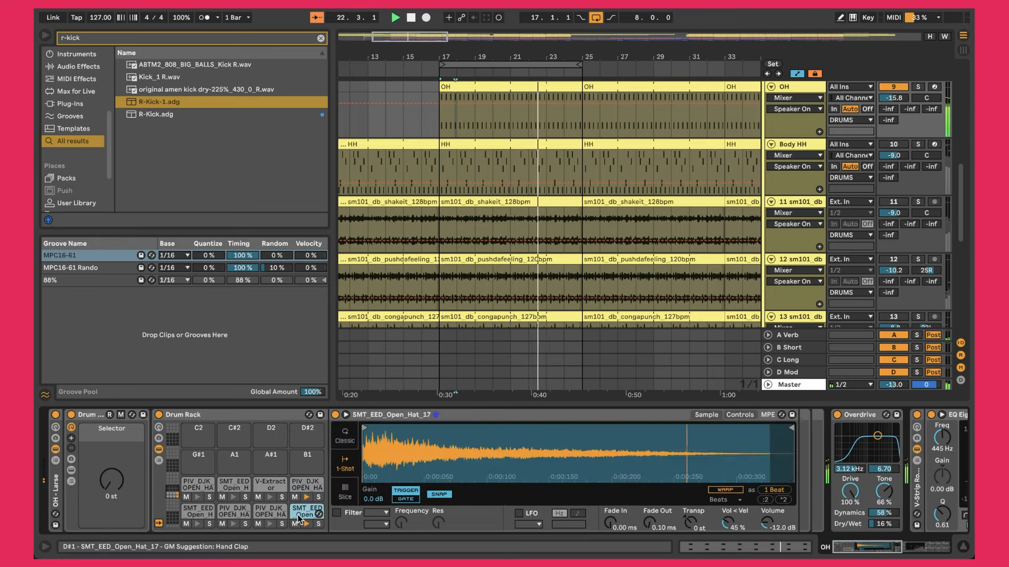
pyautogui.click(738, 415)
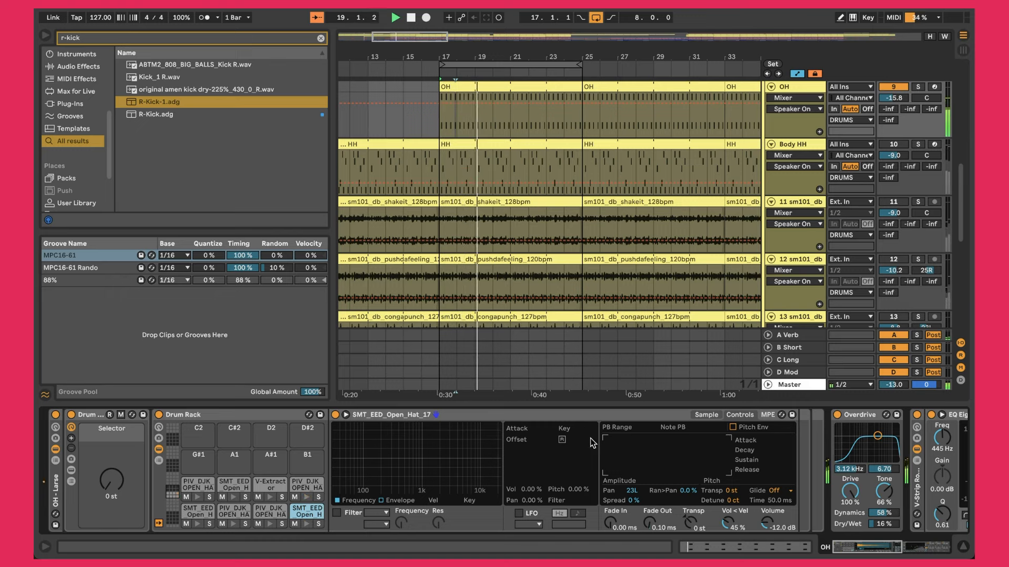
# Compare the OH track's open hats with and without Overdrive by bypassing the effect and re-enabling it.
pyautogui.click(783, 91)
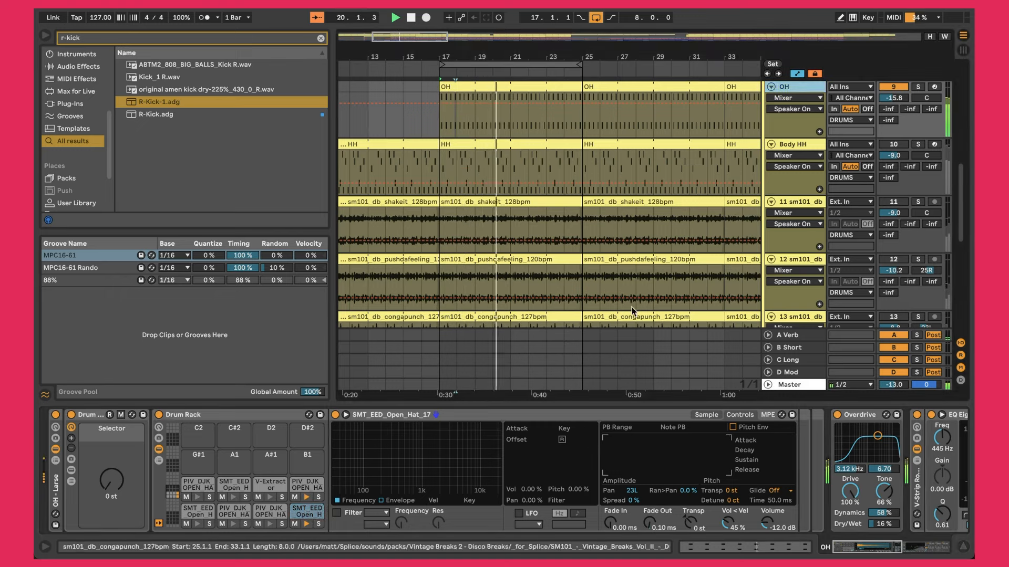
pyautogui.hscroll(9, 605, 457)
pyautogui.click(372, 415)
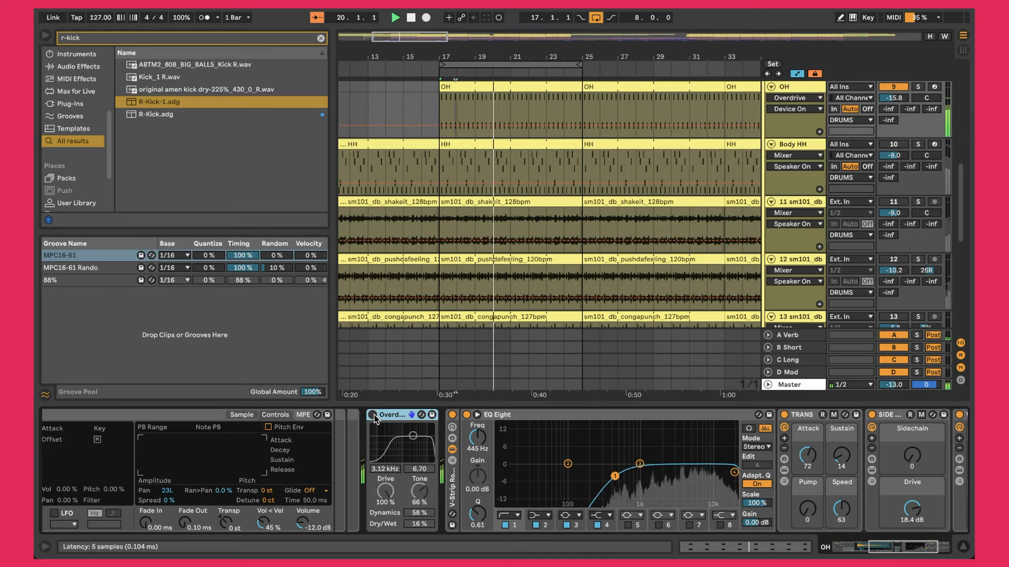
pyautogui.click(373, 415)
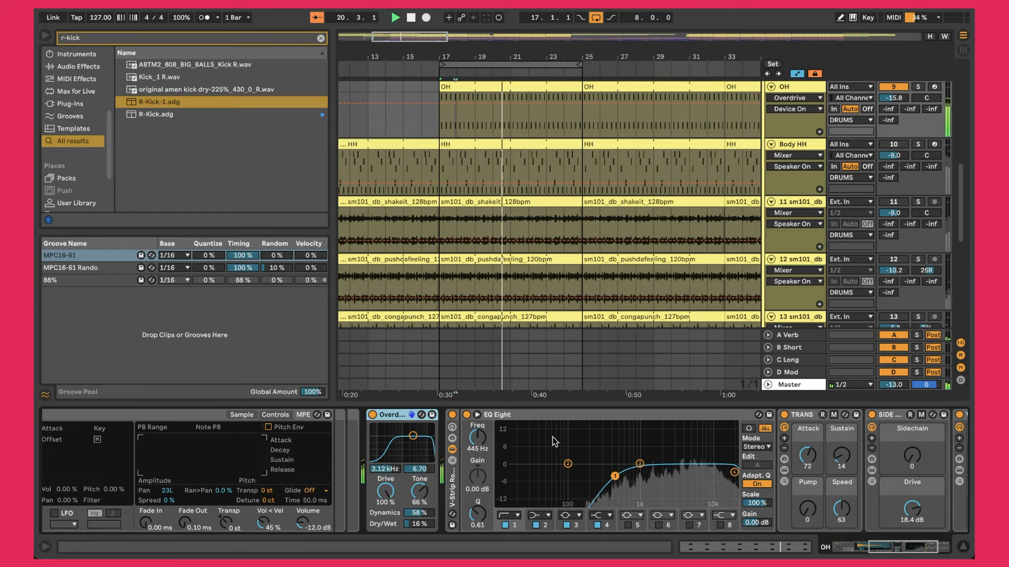
# Examine the OH track's EQ Eight, the Attack and Sustain of its TRANS rack and the Drive of its SIDE rack.
pyautogui.hscroll(2, 552, 437)
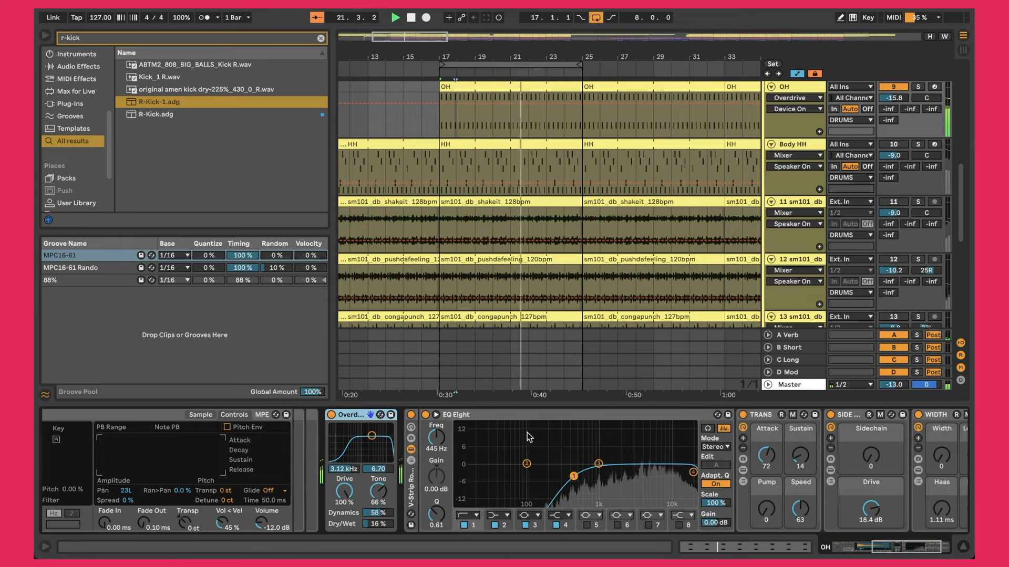
pyautogui.click(515, 463)
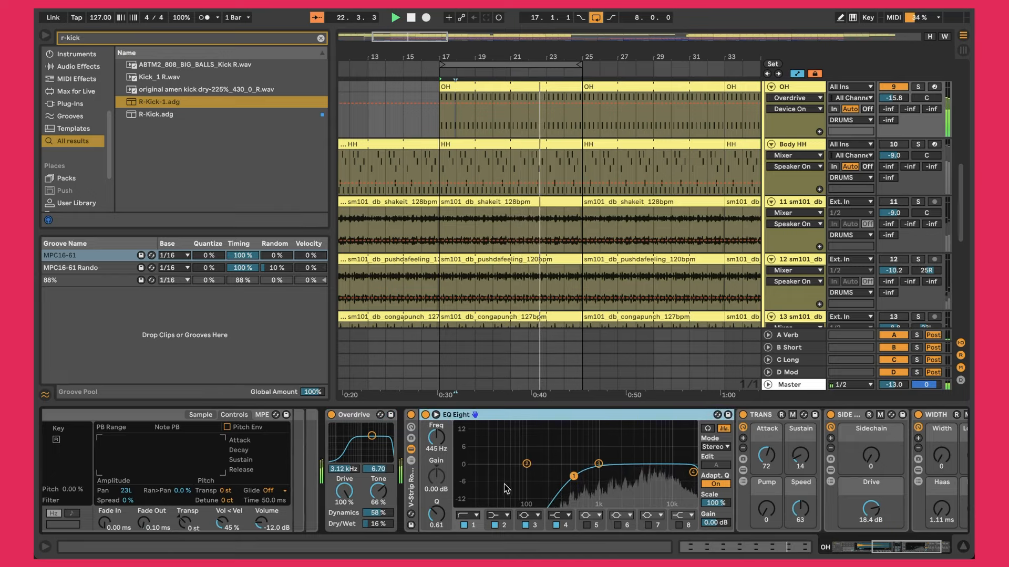
pyautogui.hscroll(5, 528, 477)
pyautogui.click(651, 418)
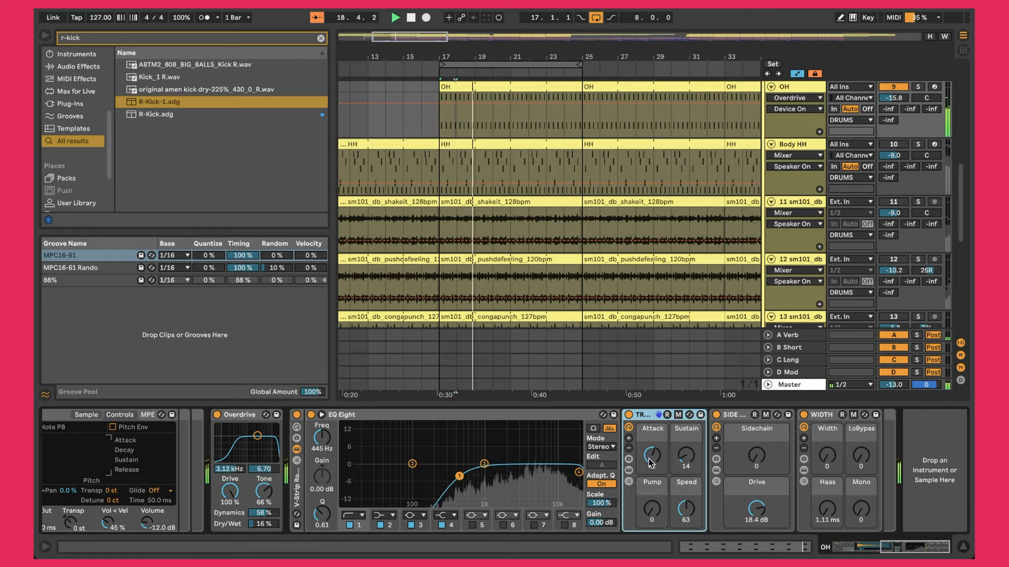
pyautogui.moveTo(685, 458)
pyautogui.mouseDown()
pyautogui.moveTo(685, 423)
pyautogui.moveTo(685, 457)
pyautogui.mouseUp()
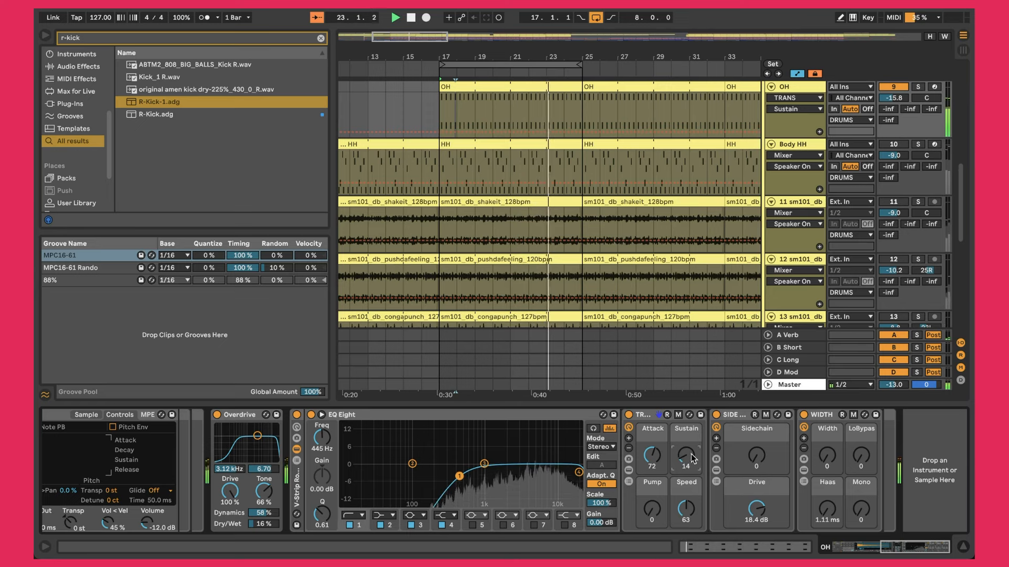
pyautogui.click(756, 494)
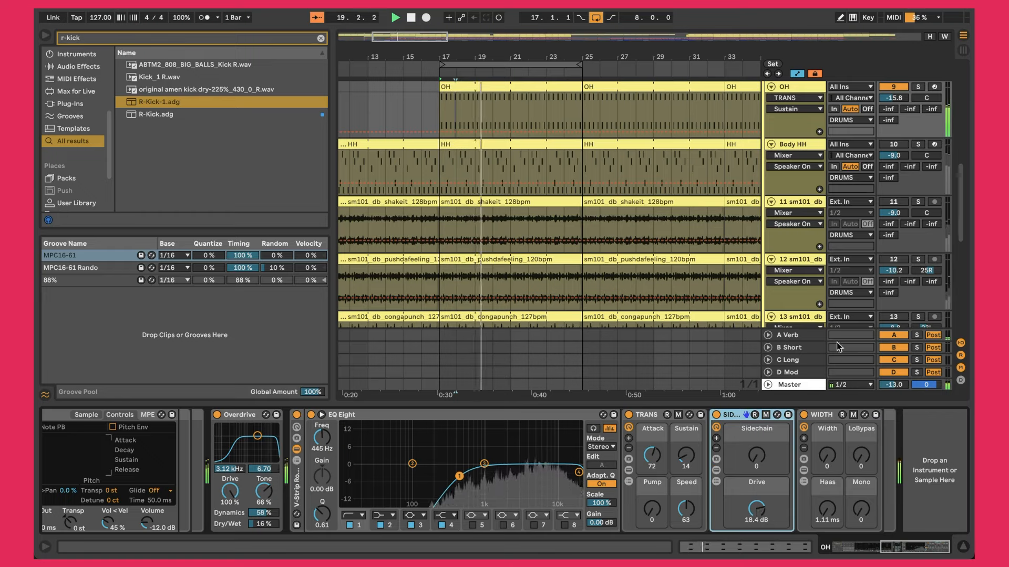
# Activate the Body HH track and view its HH clip at bar 17, returning to the full arrangement.
pyautogui.click(803, 146)
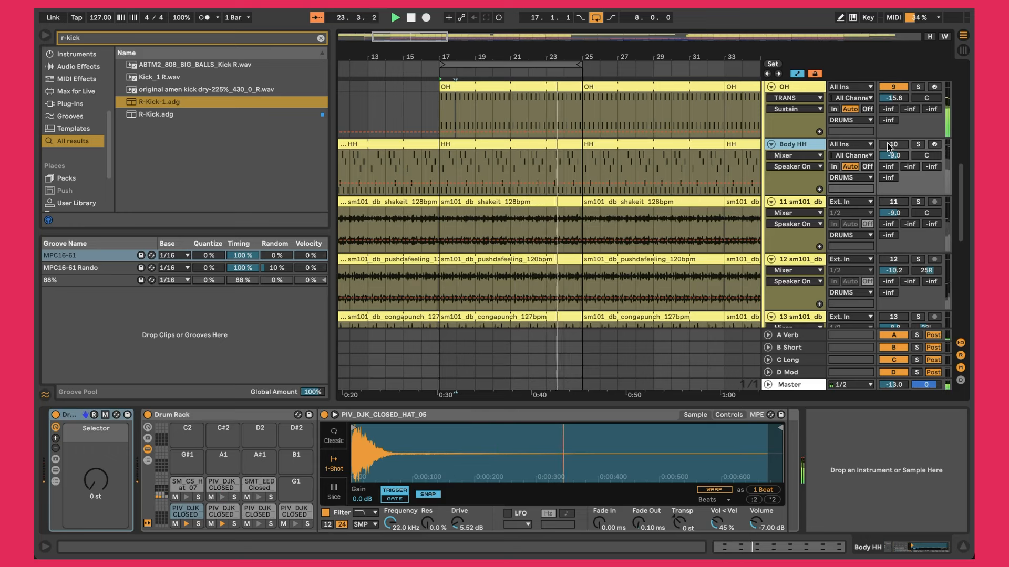
pyautogui.doubleClick(527, 142)
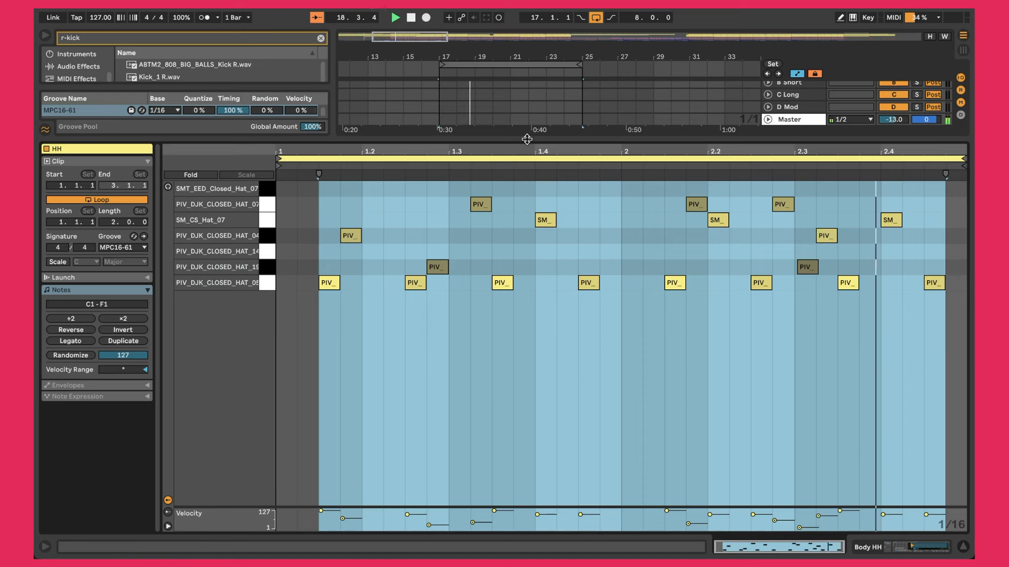
pyautogui.press('super+alt+l')
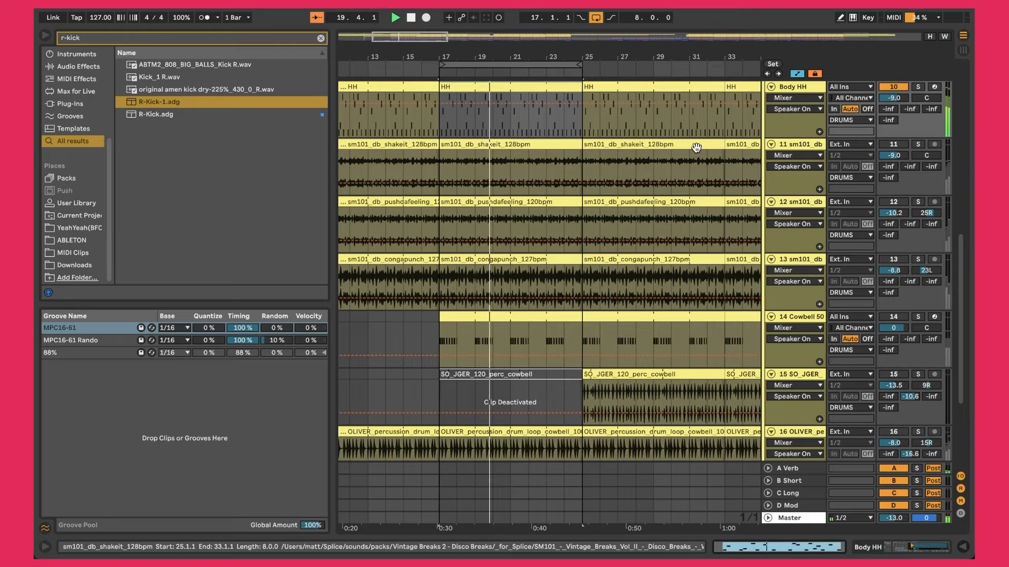
# Set the Body HH track's volume to -0.2 dB and audition the track briefly in solo.
pyautogui.moveTo(895, 98); pyautogui.dragTo(895, 71)
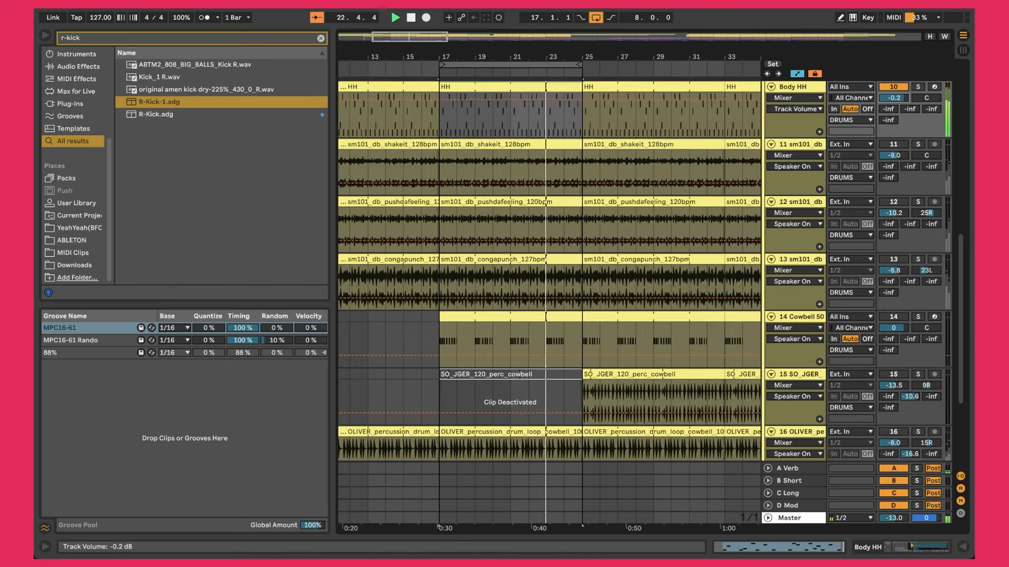
pyautogui.click(917, 87)
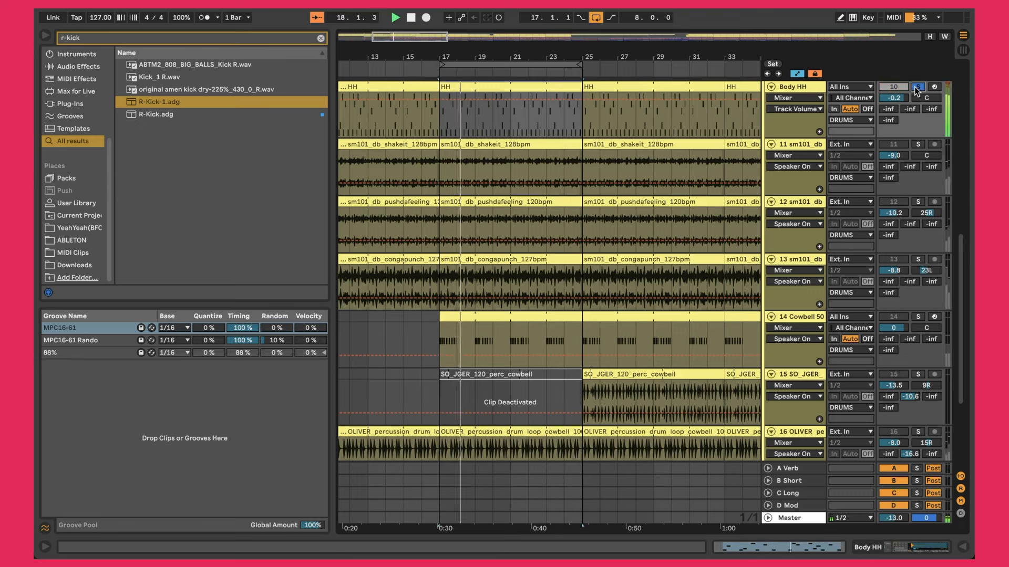
pyautogui.click(917, 87)
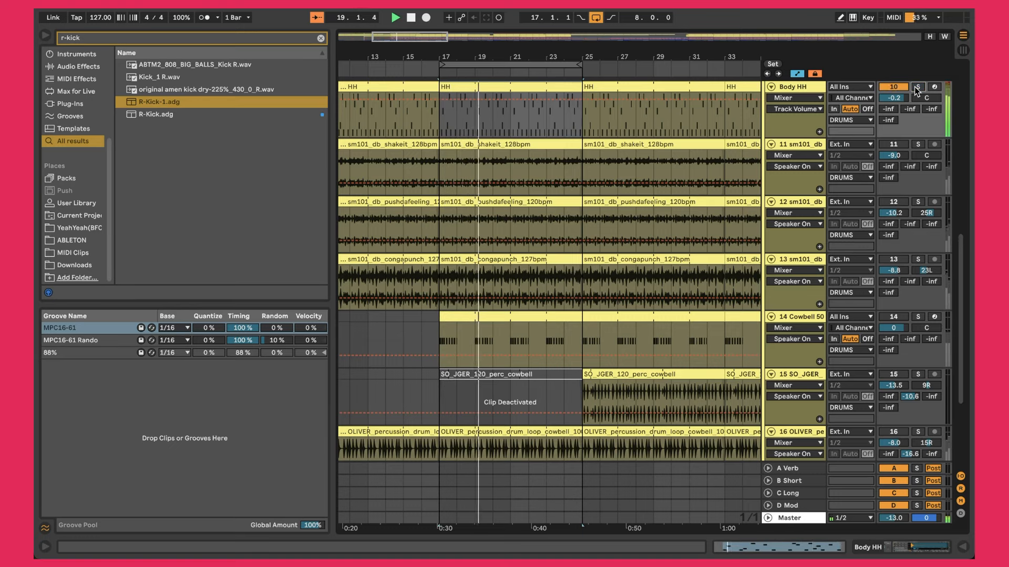
# Reopen the HH clip at bar 17 and audition the PIV_DJK_CLOSED_HAT_05 sample, highlighting its notes in the pattern.
pyautogui.doubleClick(485, 88)
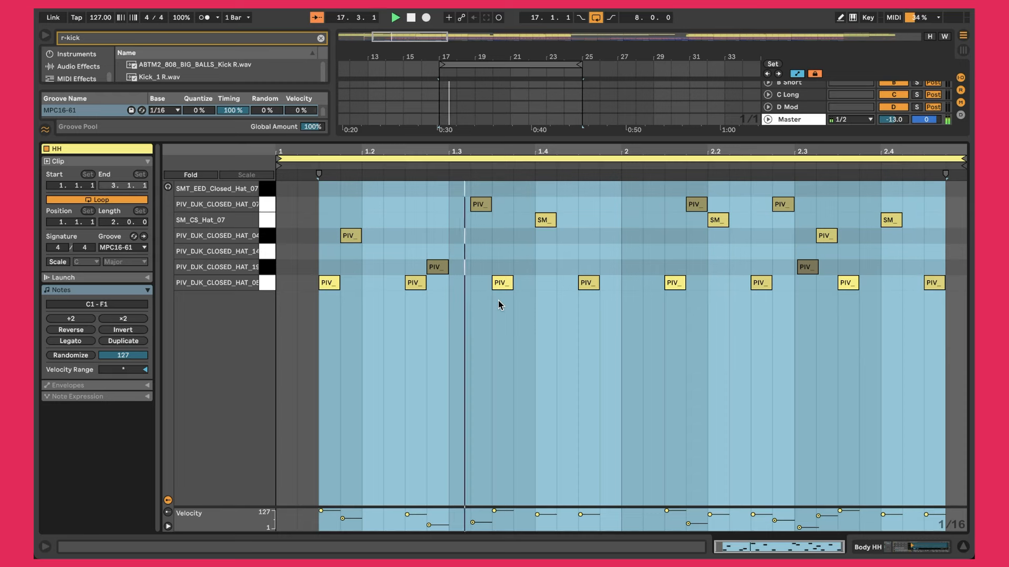
pyautogui.click(268, 284)
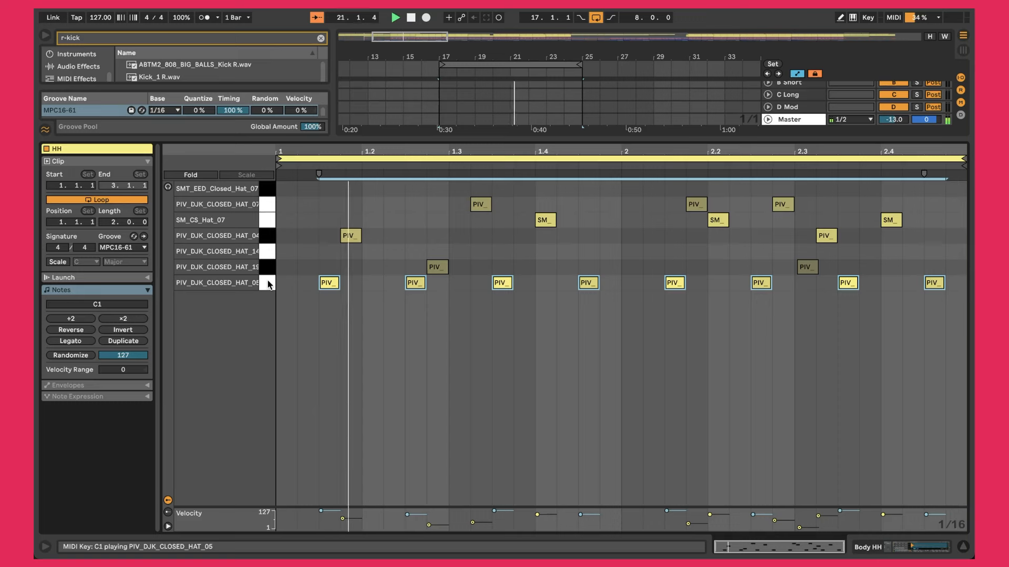
pyautogui.click(551, 332)
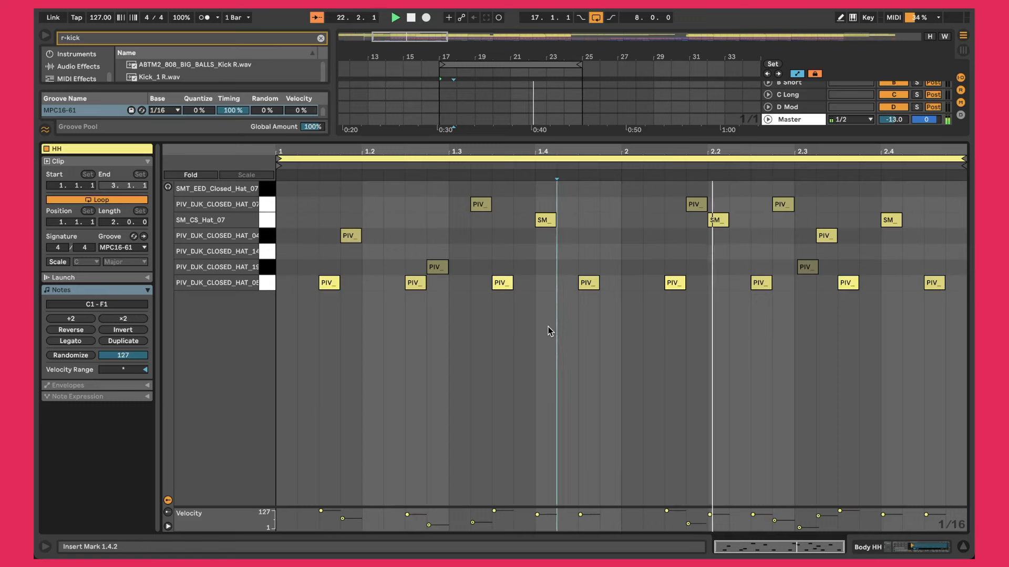
# Highlight the upper closed-hat notes in bar 1, check the velocities of all notes in the HH clip, and return to the arrangement.
pyautogui.moveTo(315, 191); pyautogui.dragTo(563, 275)
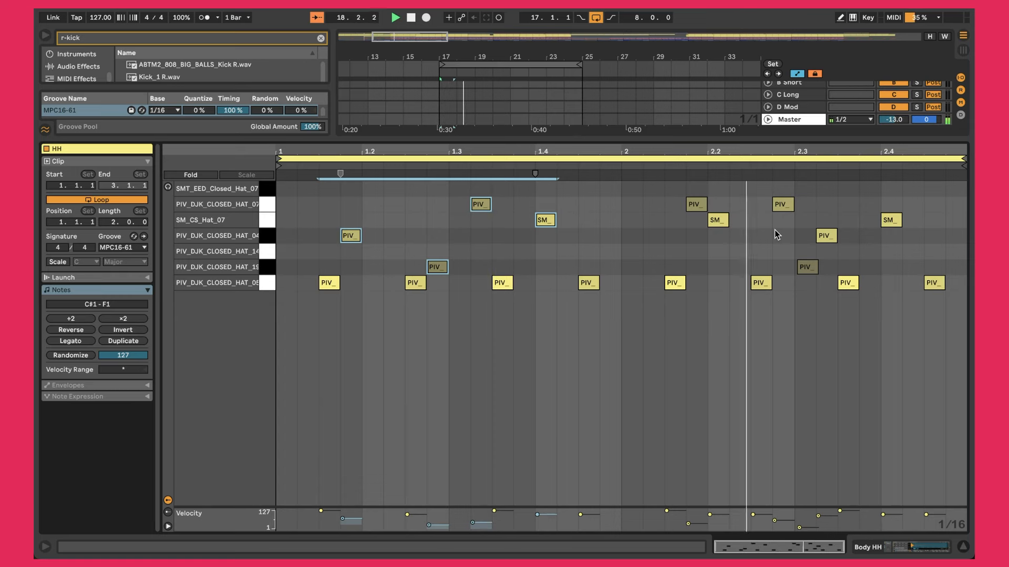
pyautogui.press('super+a')
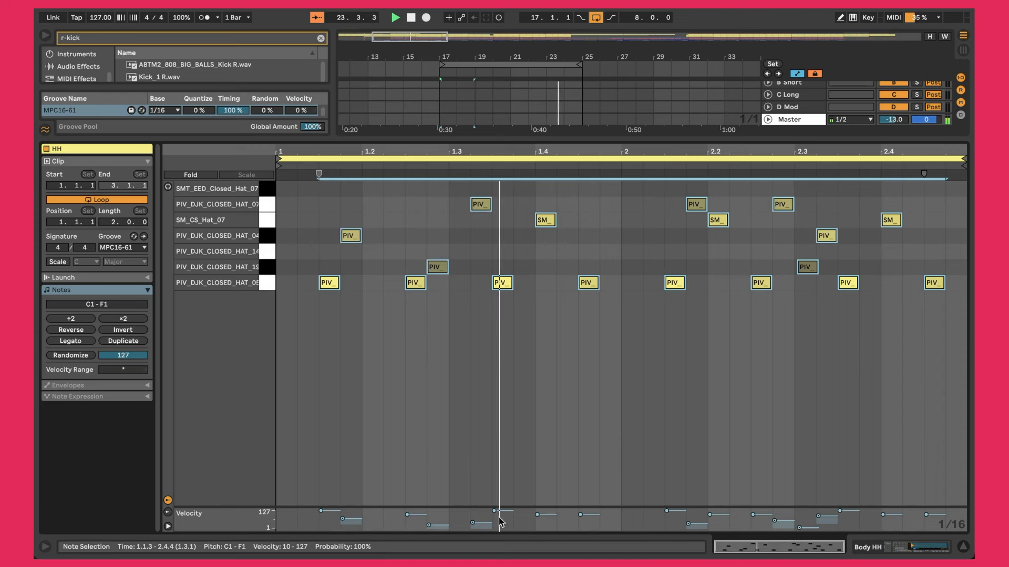
pyautogui.click(534, 402)
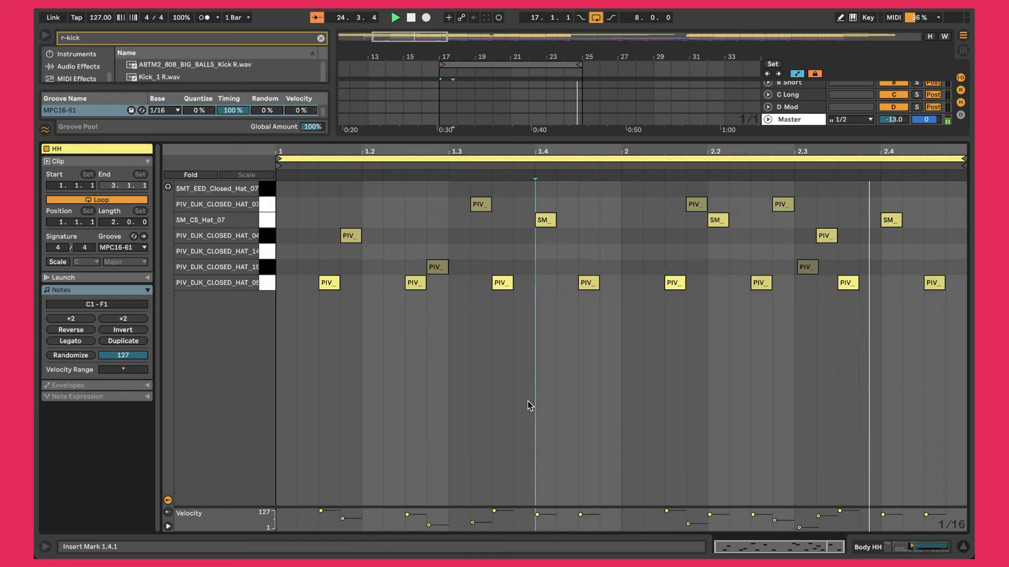
pyautogui.hotkey('shift', 'Tab')
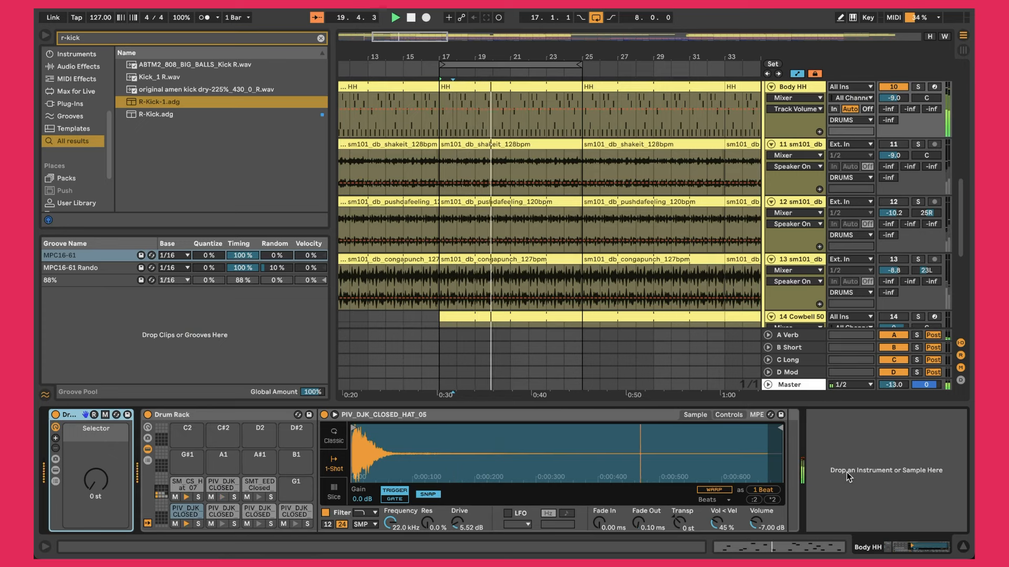
# Look back over the Body HH, OH, Clap, Snare and Kick tracks in the arrangement.
pyautogui.scroll(1, 747, 362)
pyautogui.scroll(2, 747, 361)
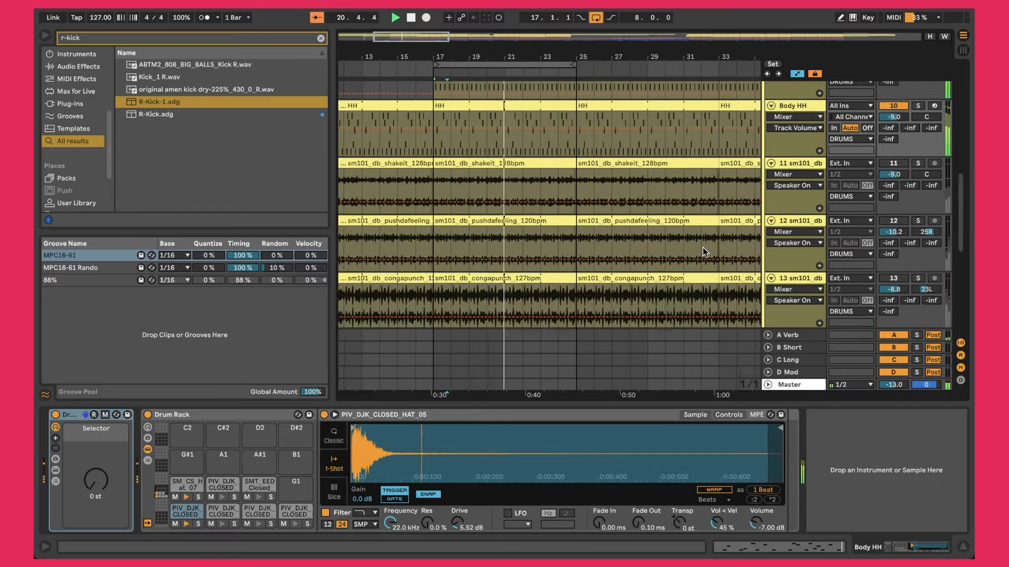
pyautogui.keyDown('shift'); pyautogui.click(707, 253); pyautogui.keyUp('shift')
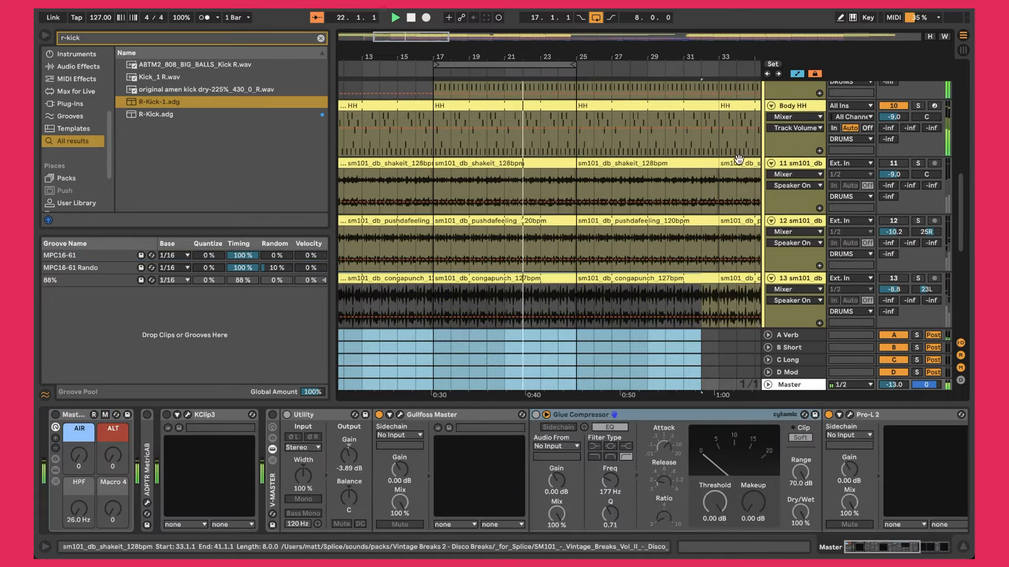
pyautogui.scroll(5, 685, 158)
pyautogui.scroll(10, 686, 159)
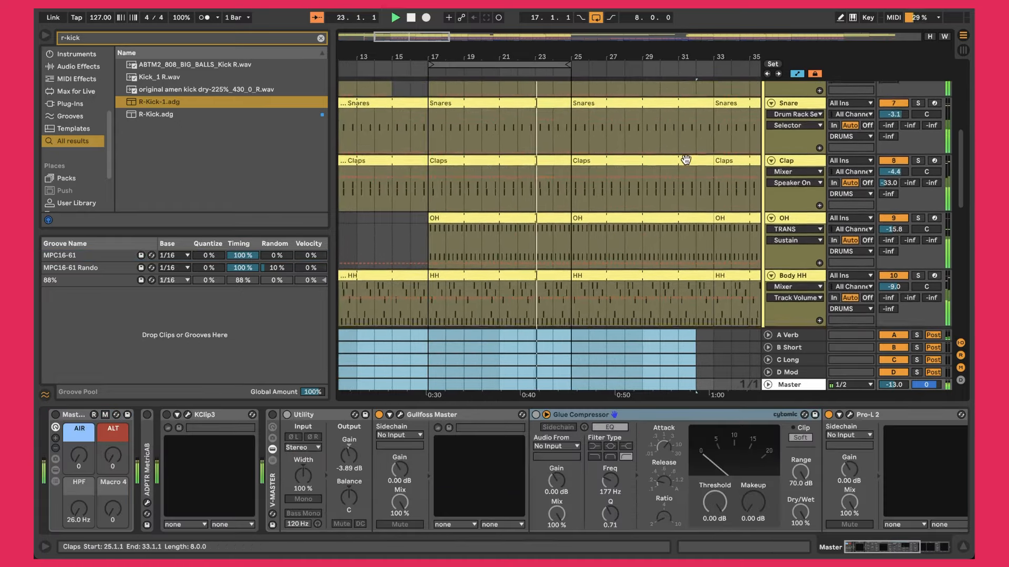
pyautogui.scroll(8, 503, 230)
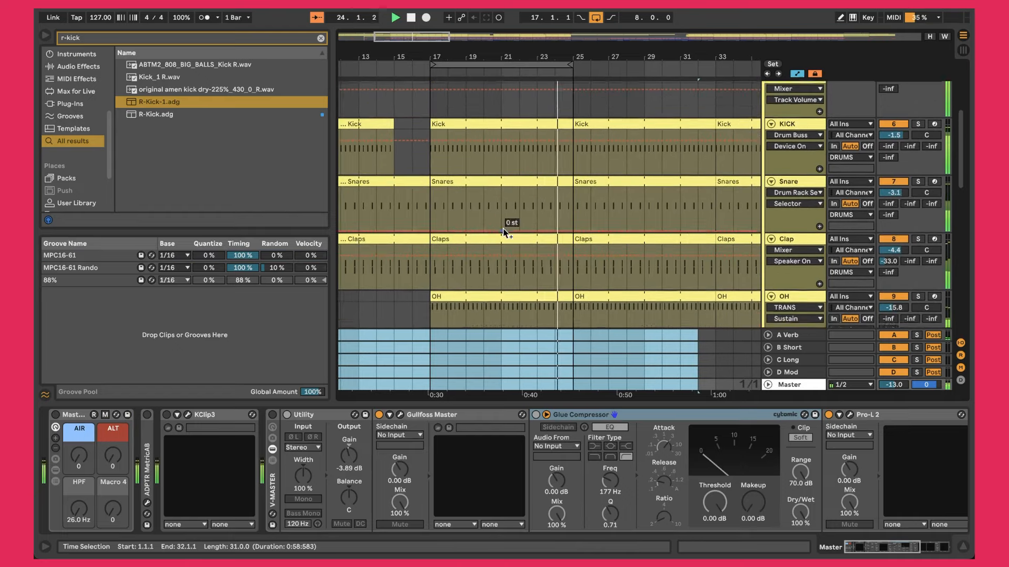
# Examine the percussion loop tracks below Body HH, including the shakeit and pushdafeeling clips at bar 17 and their effect chains.
pyautogui.scroll(-10, 503, 229)
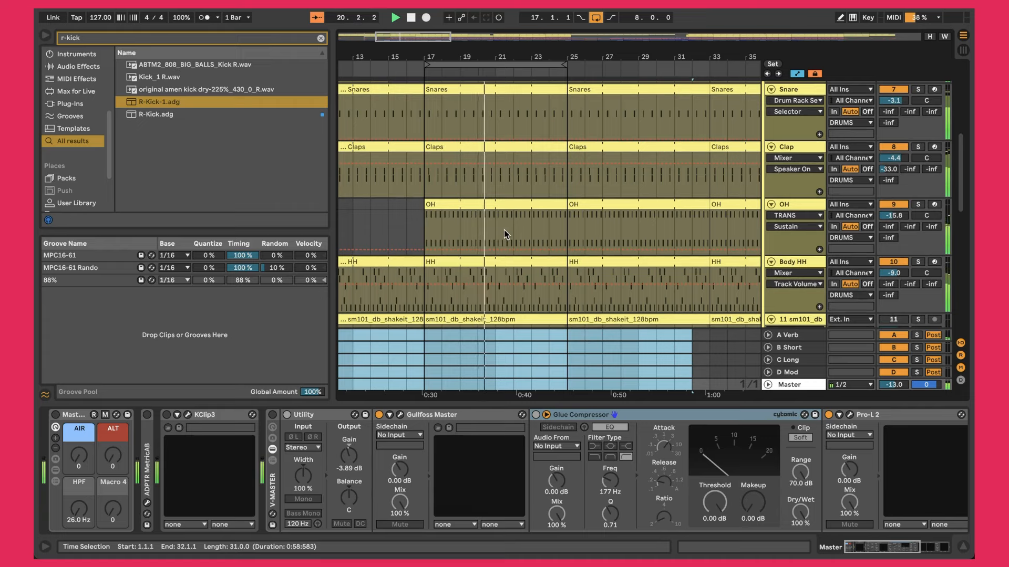
pyautogui.scroll(-6, 503, 229)
pyautogui.click(503, 229)
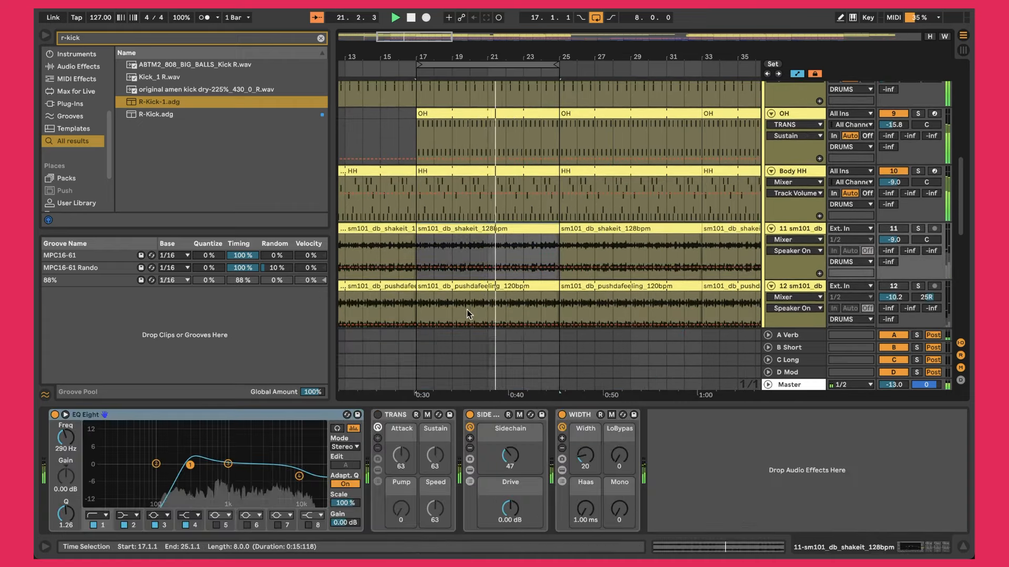
pyautogui.click(461, 283)
pyautogui.scroll(-10, 460, 283)
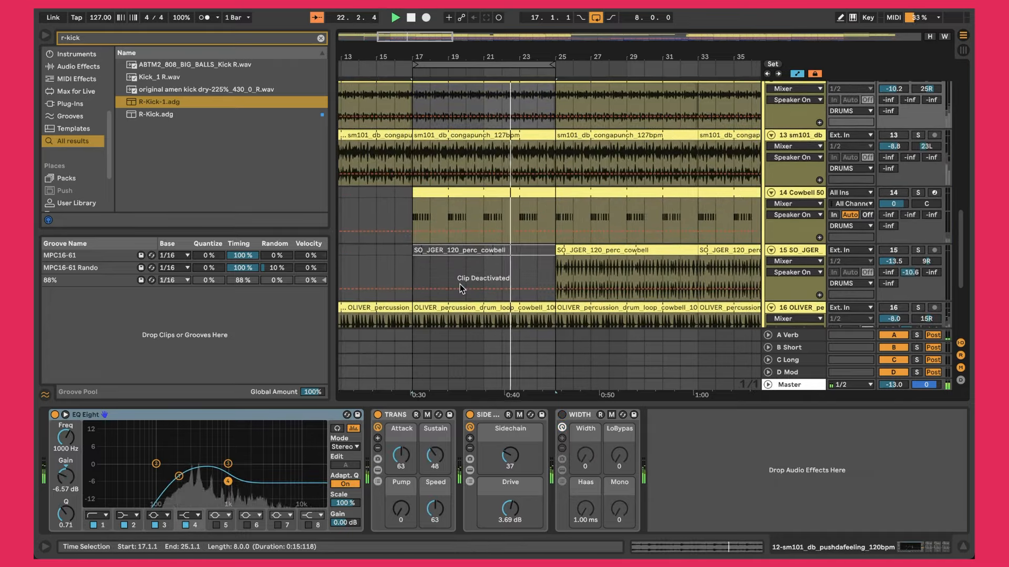
pyautogui.scroll(10, 459, 285)
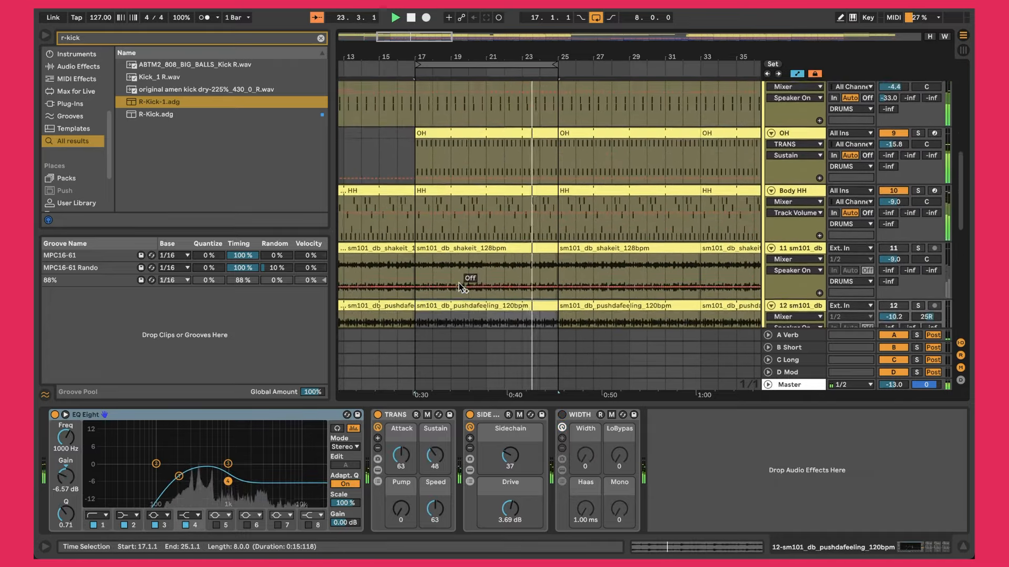
pyautogui.scroll(-1, 459, 284)
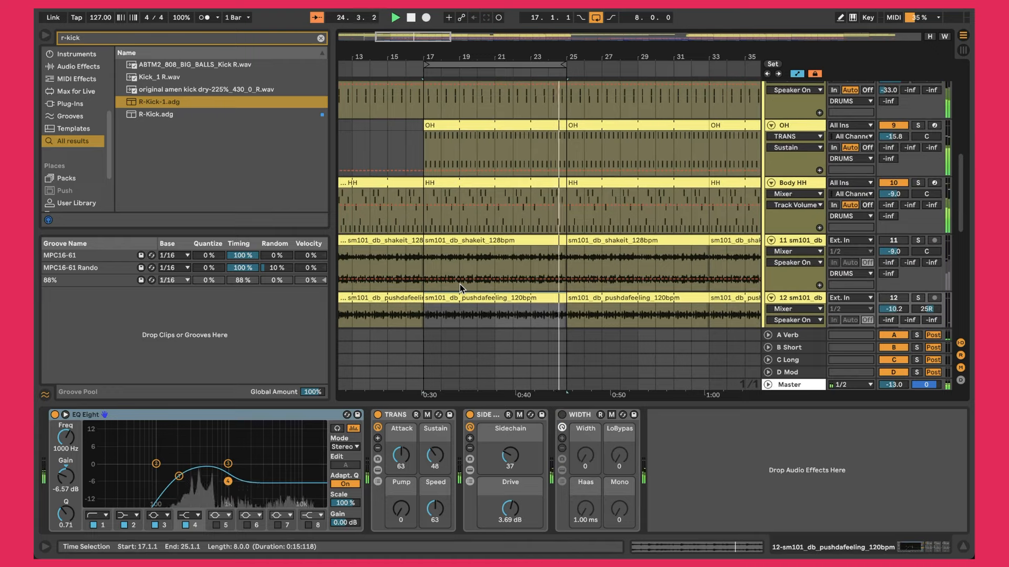
pyautogui.scroll(-2, 459, 284)
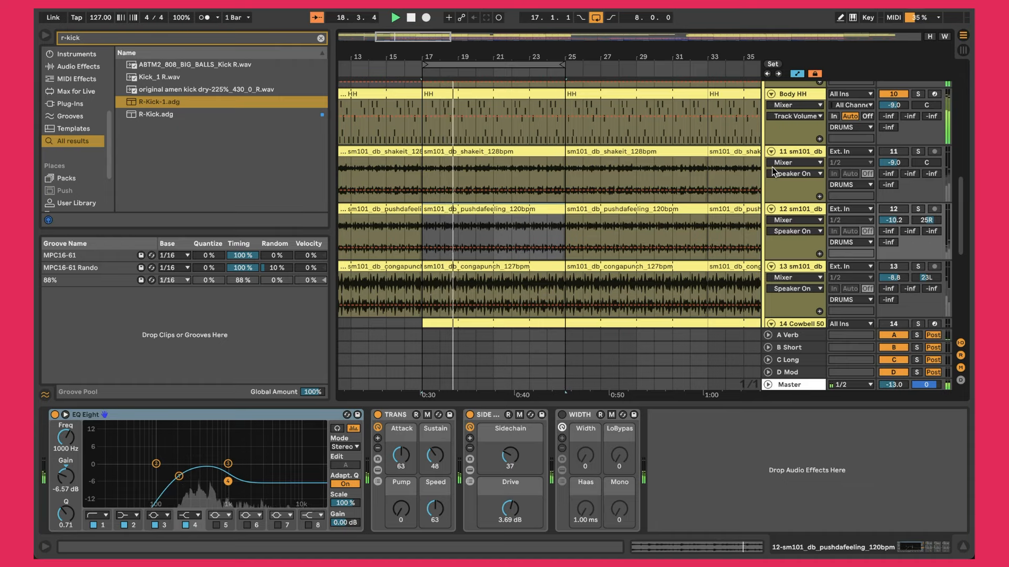
# Activate track 11 with the sm101_db_shakeit_128bpm loop and audition it in solo, returning to the full mix.
pyautogui.click(539, 151)
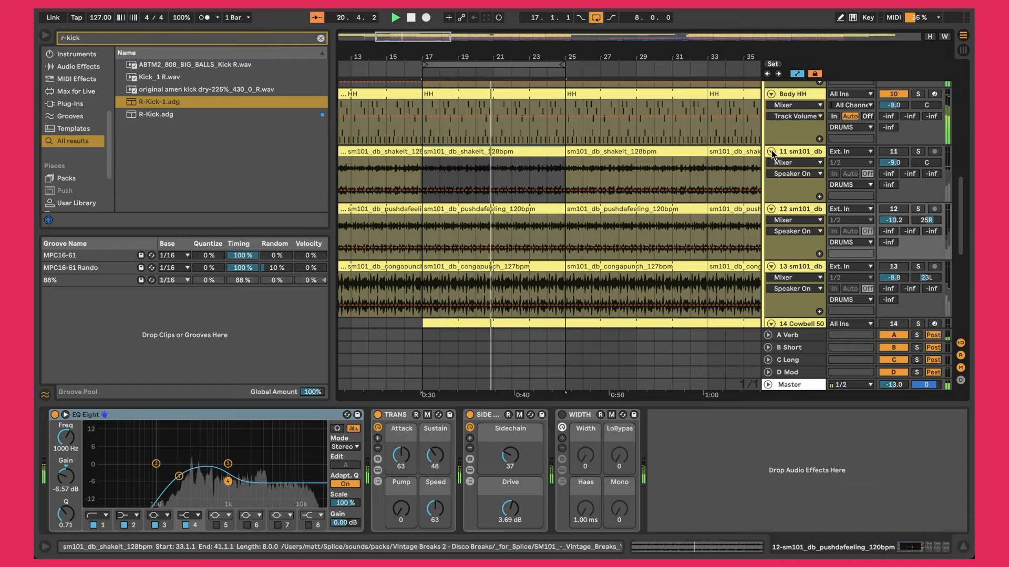
pyautogui.click(796, 152)
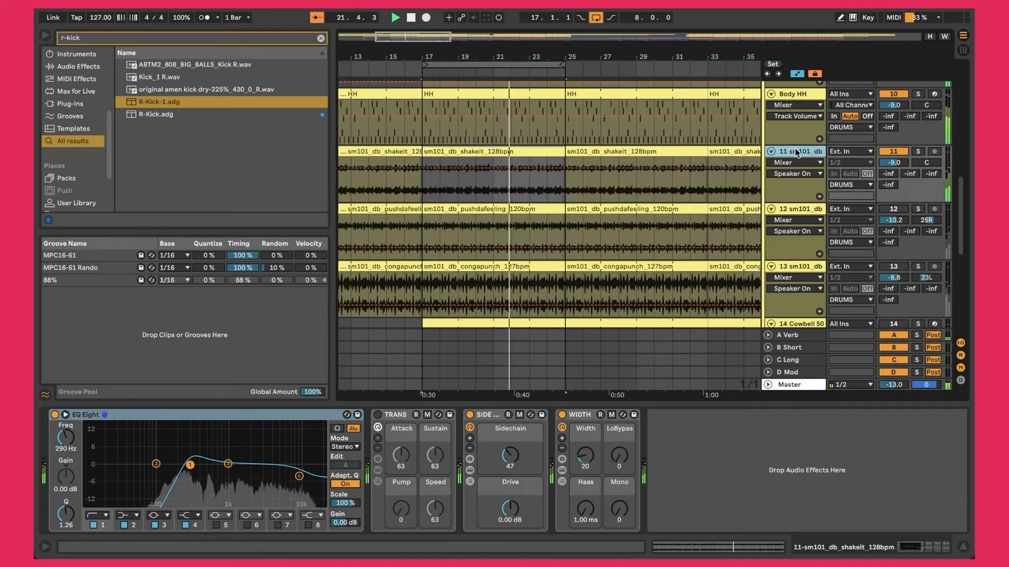
pyautogui.click(918, 152)
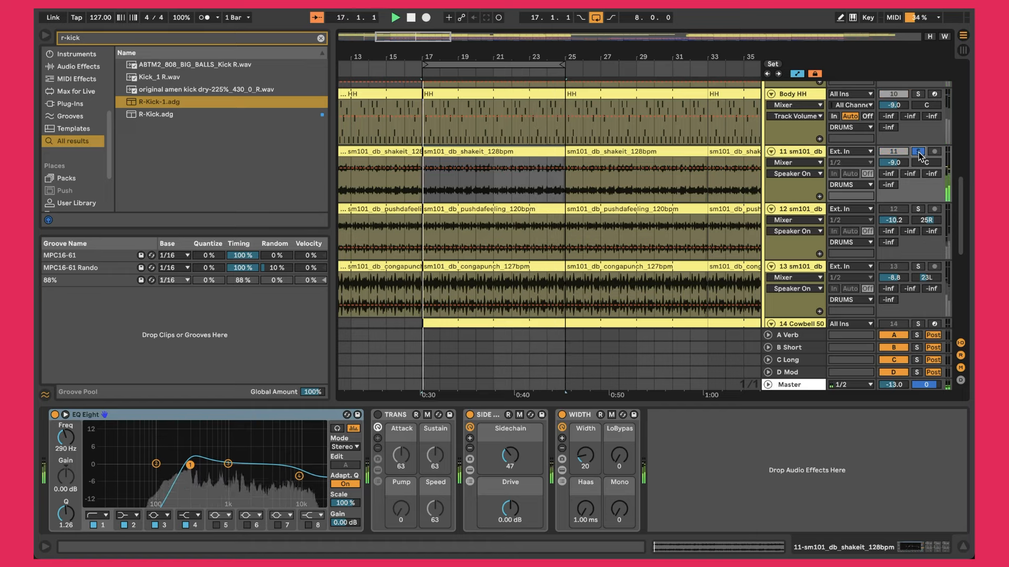
pyautogui.click(918, 152)
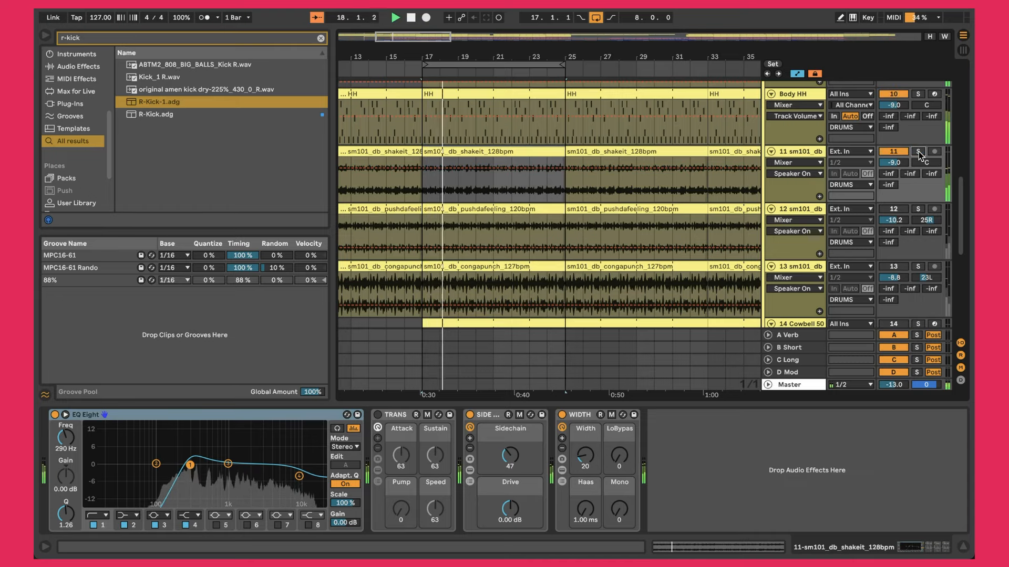
pyautogui.click(918, 153)
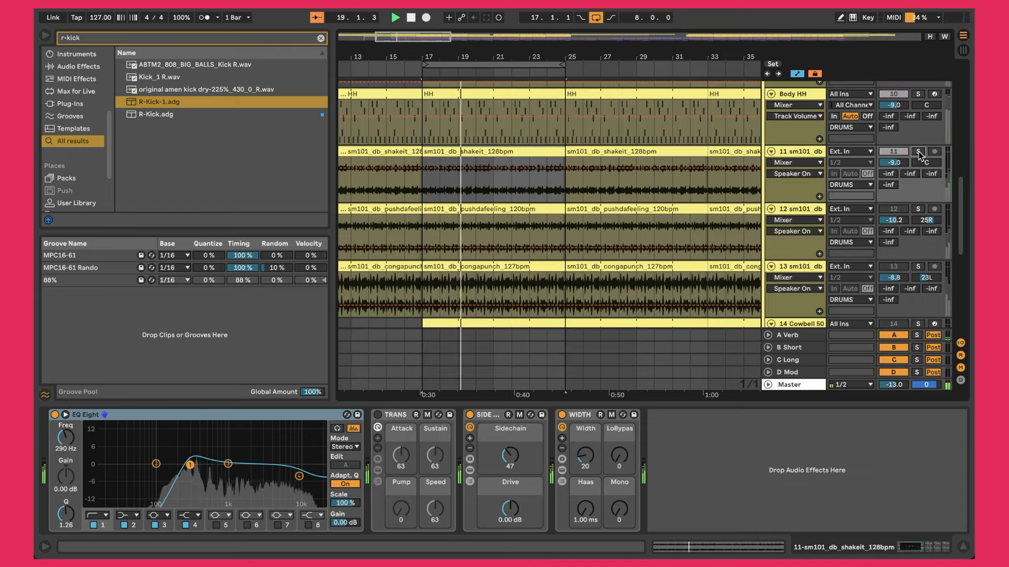
pyautogui.click(918, 152)
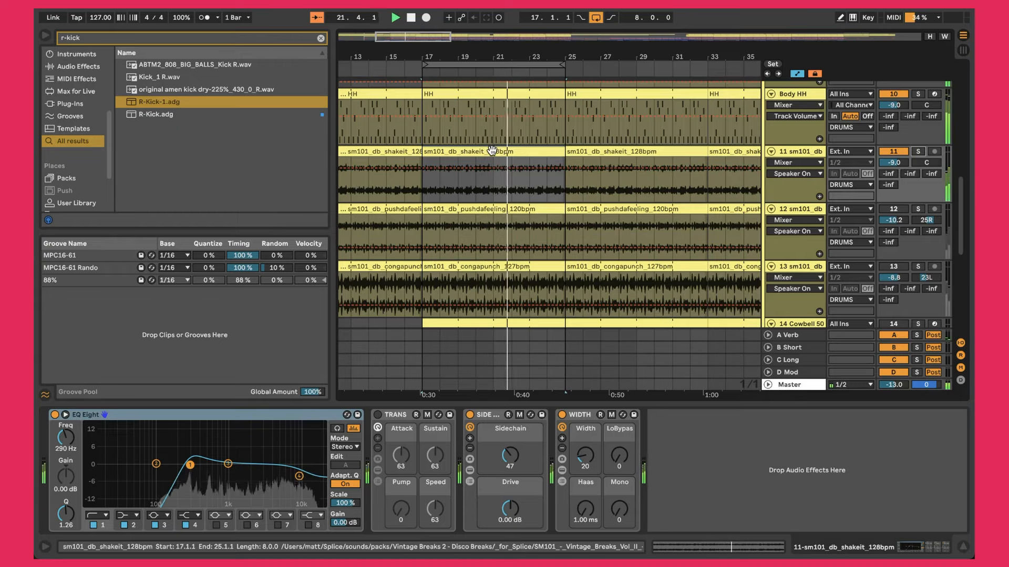
# Open the shakeit loop clip at bar 17 and examine its warp mode and Preserve options.
pyautogui.doubleClick(475, 151)
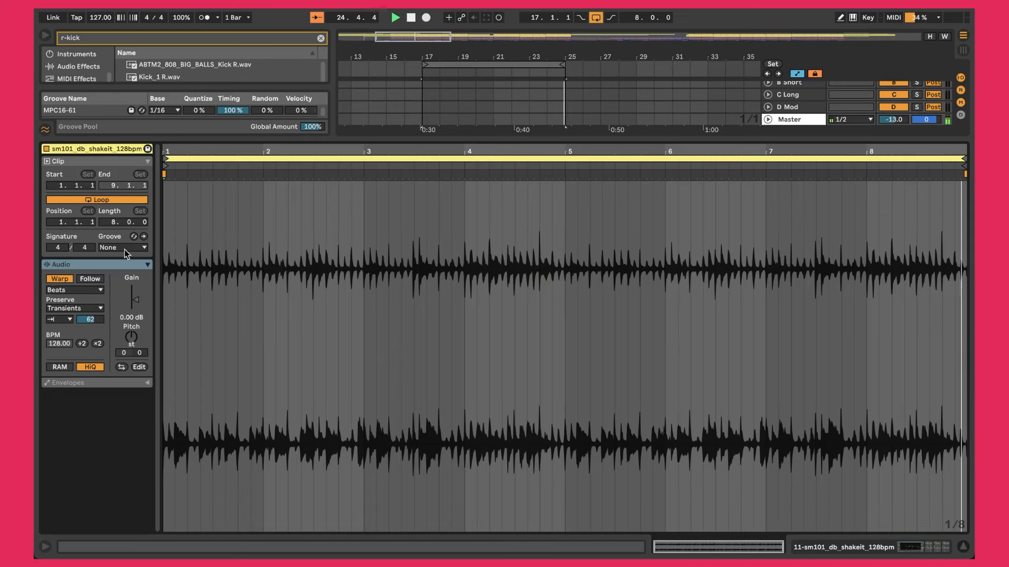
pyautogui.click(60, 291)
pyautogui.click(60, 292)
pyautogui.click(61, 308)
pyautogui.click(61, 308)
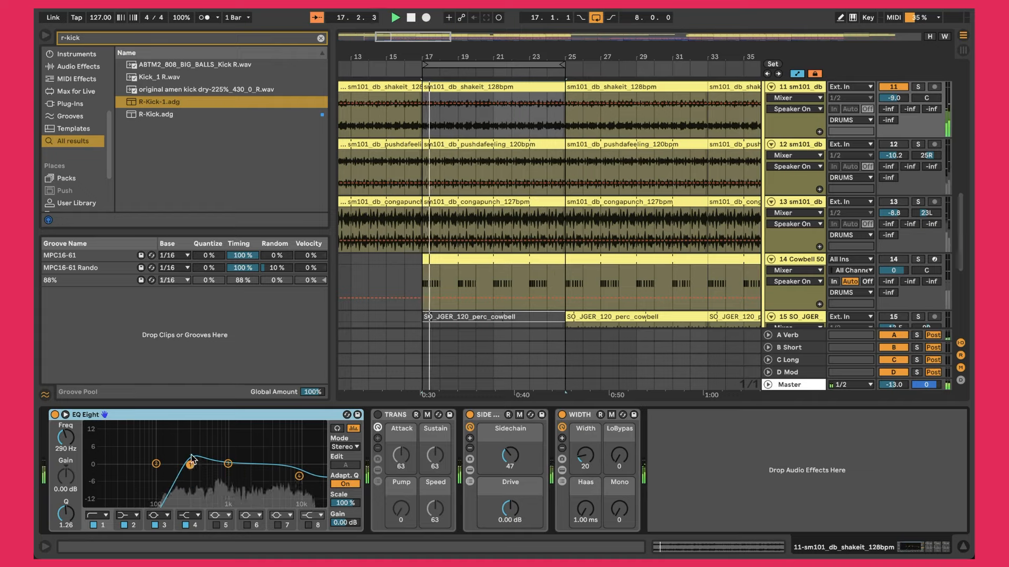
# Examine the shakeit track's EQ Eight curve and the Utility, Shaper and Saturator devices inside its SIDE rack.
pyautogui.moveTo(191, 464); pyautogui.dragTo(191, 465)
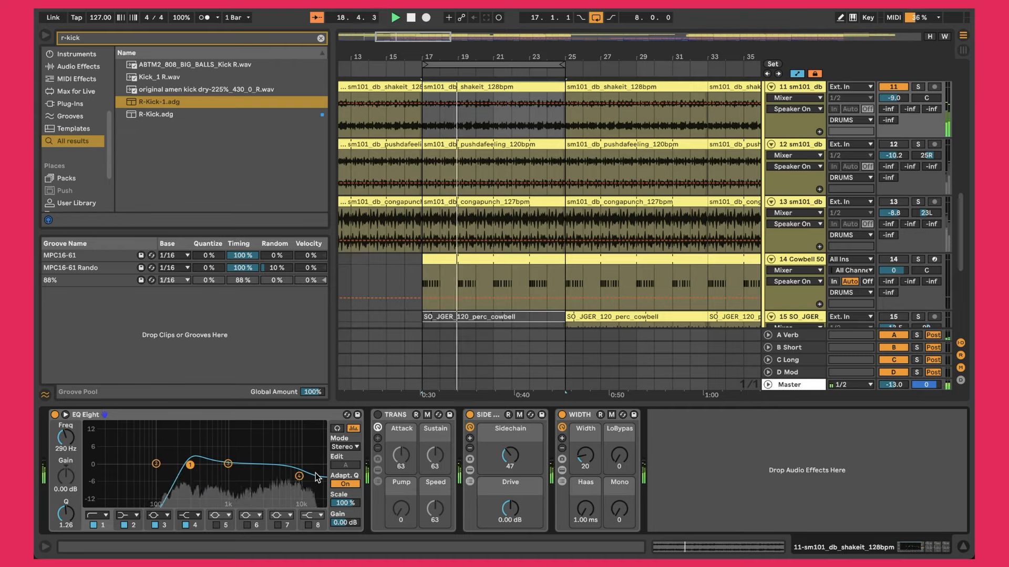
pyautogui.click(477, 422)
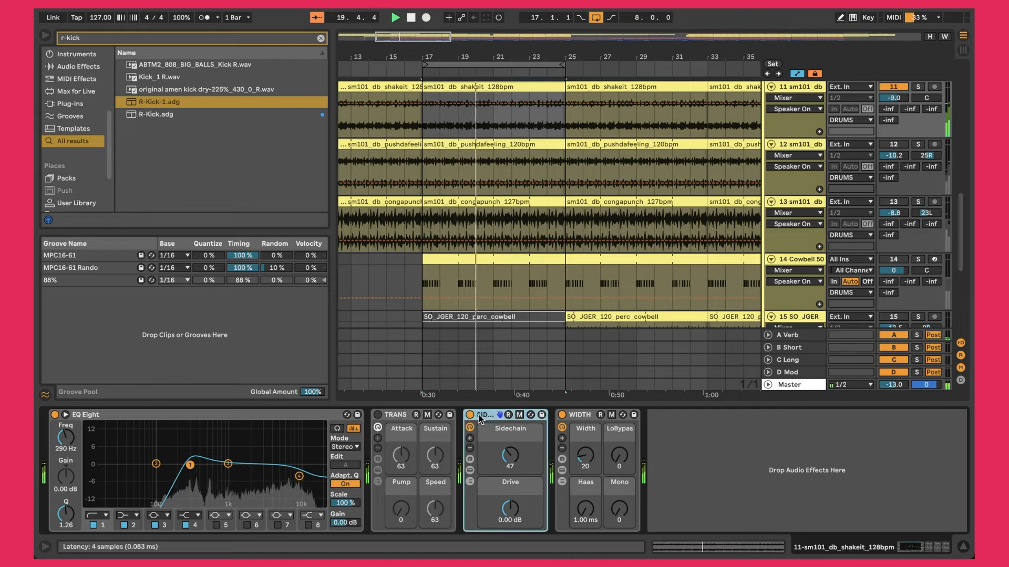
pyautogui.click(470, 470)
pyautogui.click(719, 419)
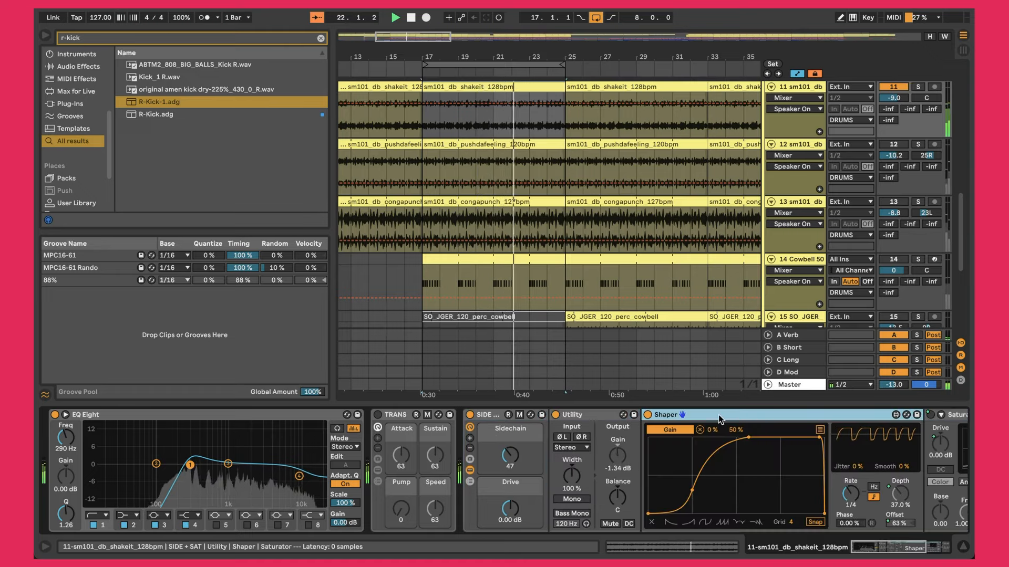
pyautogui.hscroll(3, 721, 419)
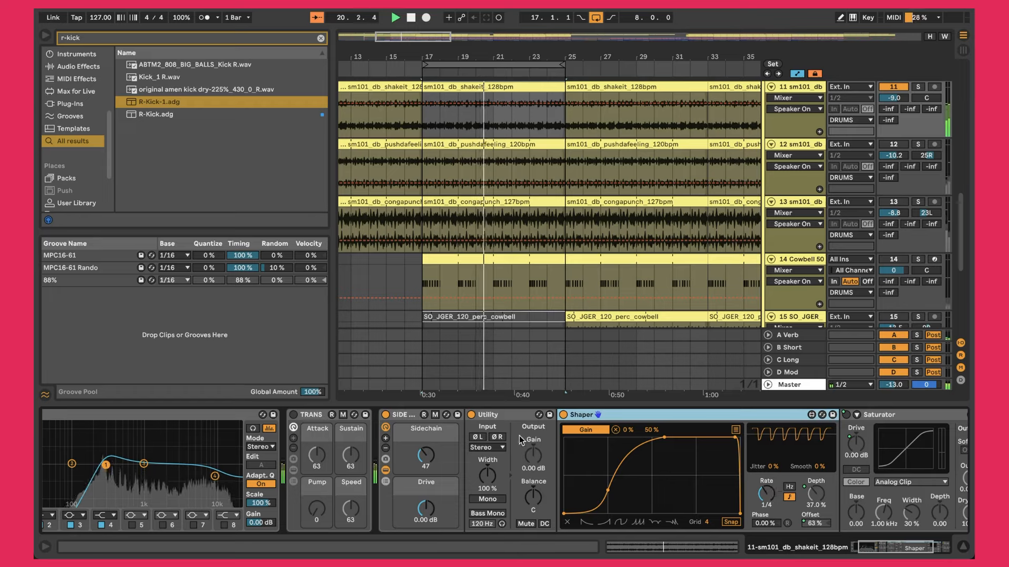
# Set the Sidechain amount of the shakeit track's SIDE rack to 53 and check the Width of its WIDTH rack.
pyautogui.click(385, 470)
pyautogui.moveTo(420, 457); pyautogui.dragTo(420, 458)
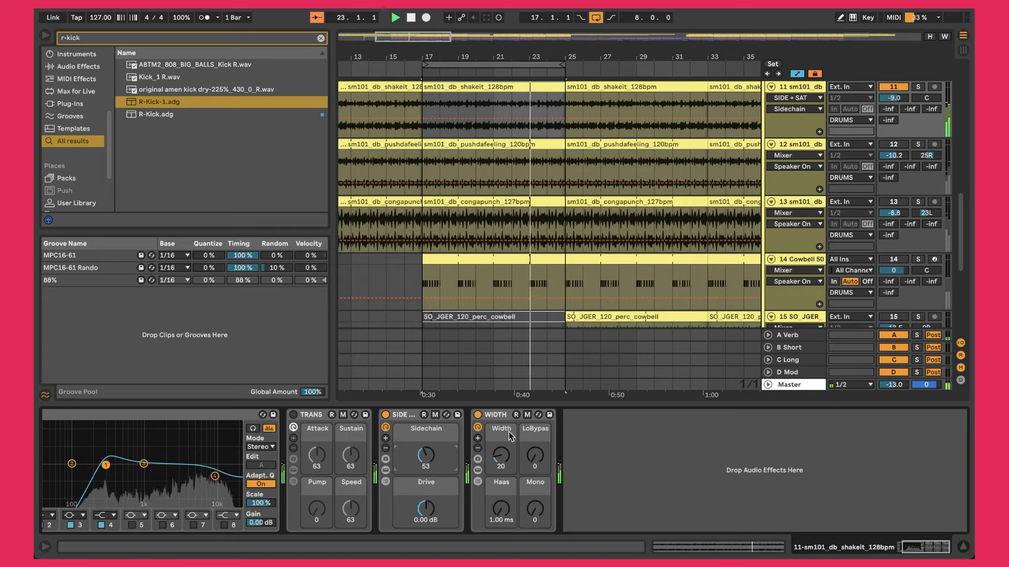
pyautogui.click(509, 456)
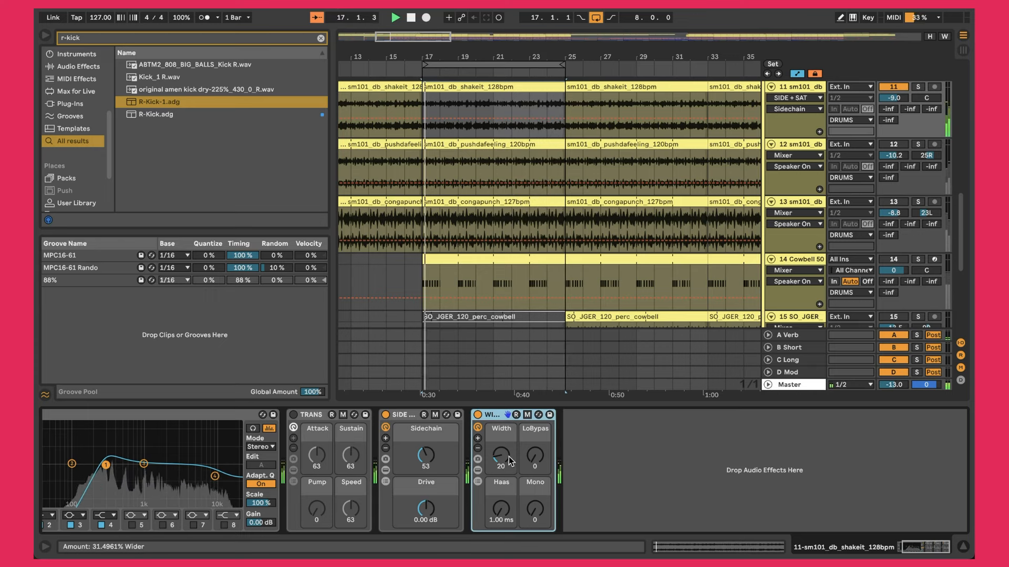
# Activate track 12 with the sm101_db_pushdafeeling_120bpm loop and audition it in solo, returning to the full mix.
pyautogui.click(814, 146)
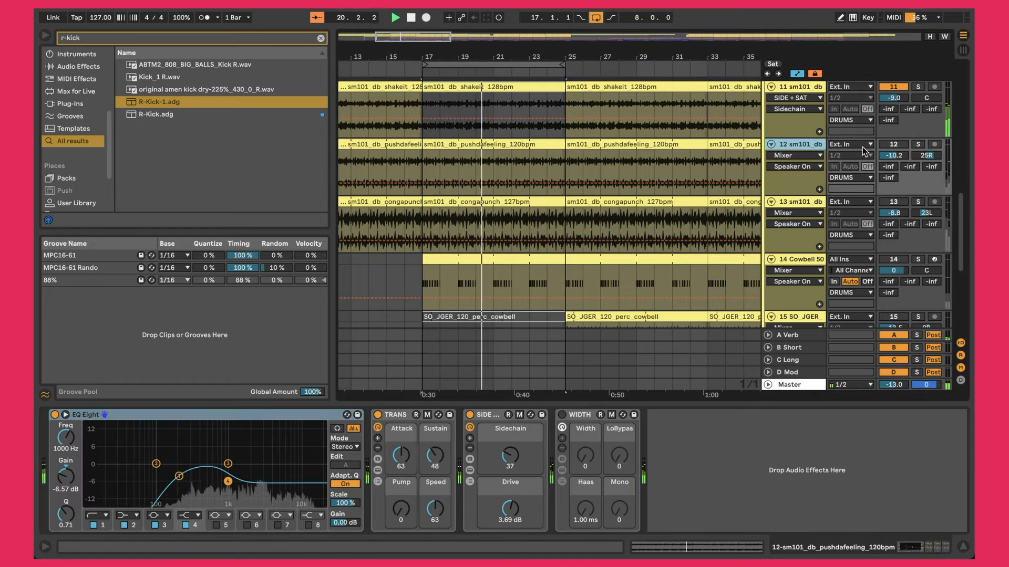
pyautogui.click(892, 145)
pyautogui.click(789, 147)
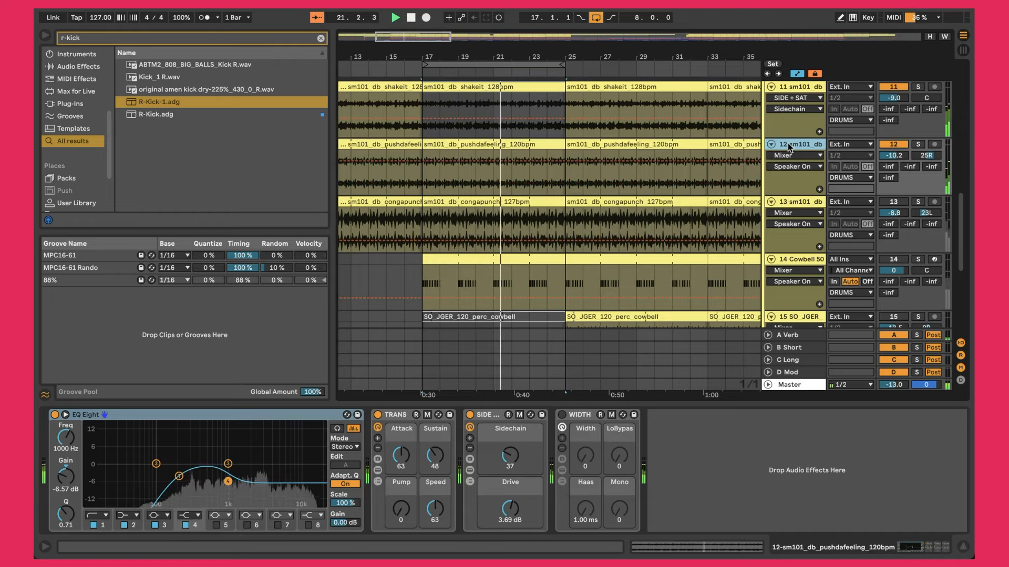
pyautogui.click(918, 145)
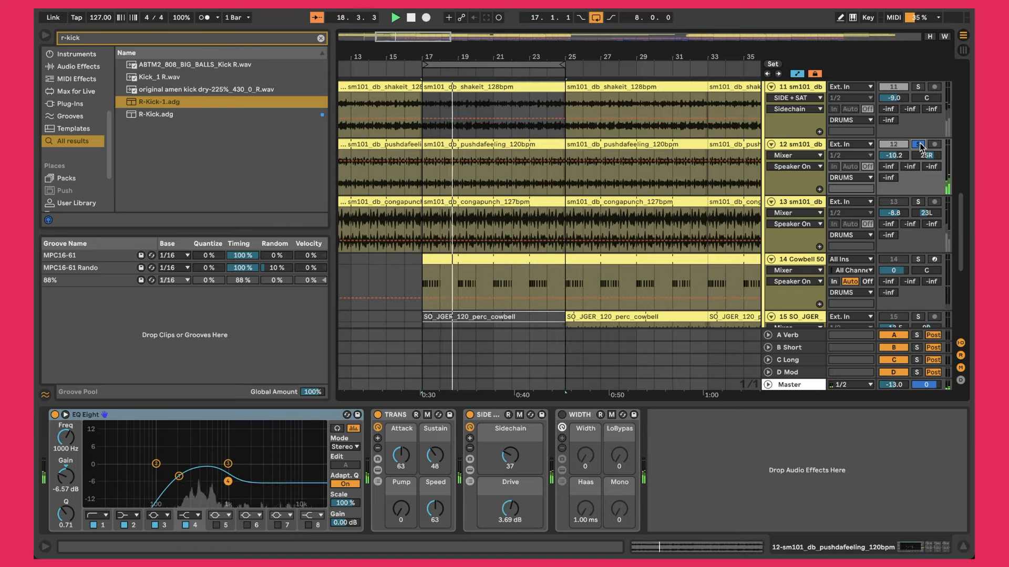
pyautogui.click(918, 145)
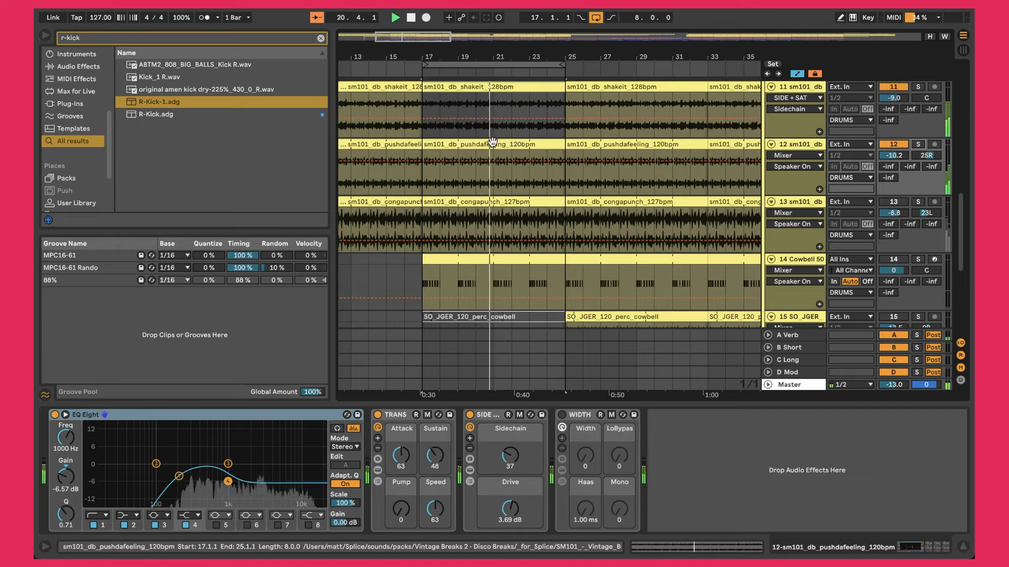
# Examine the warp settings of the pushdafeeling loop clip at bar 17, switching between the clip and the arrangement.
pyautogui.doubleClick(492, 142)
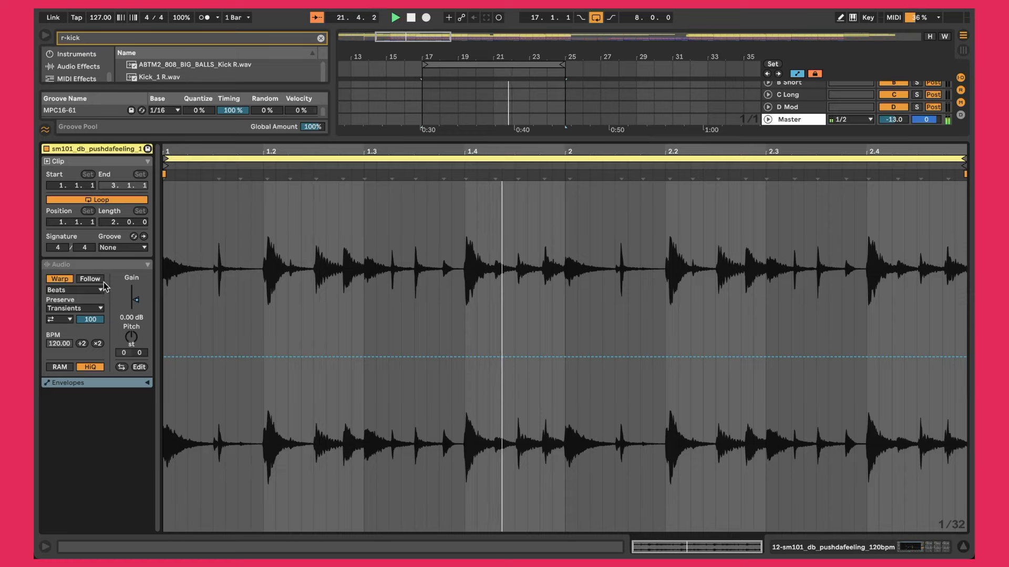
pyautogui.hotkey('shift', 'Tab')
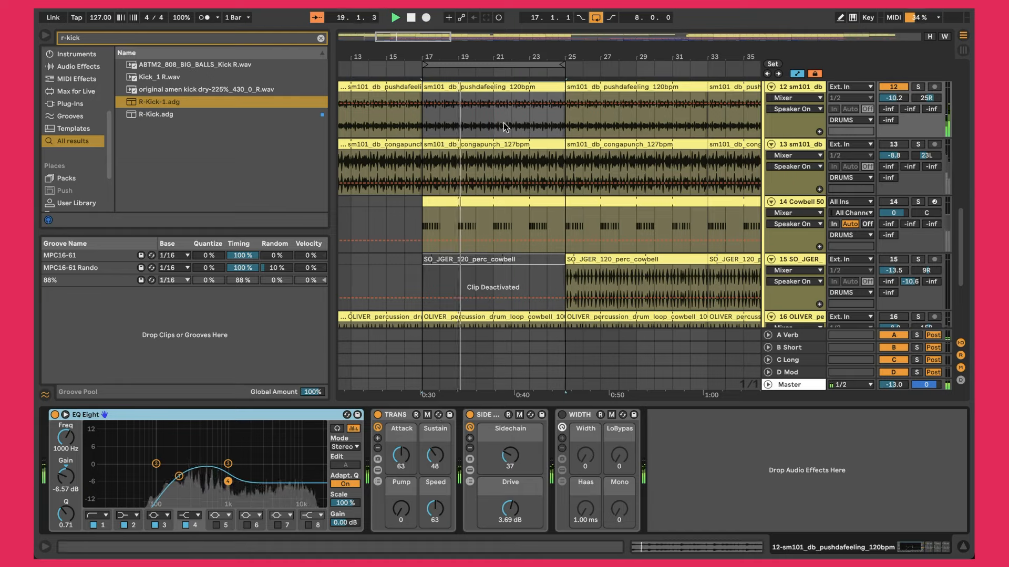
pyautogui.doubleClick(466, 88)
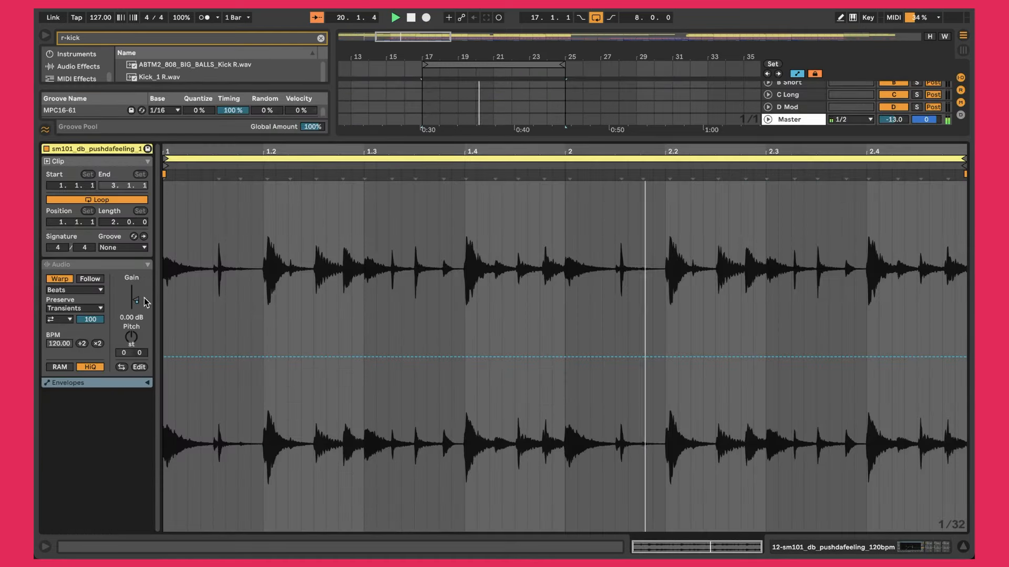
# Examine the warp settings of the shakeit loop clip at bar 17, returning to the arrangement.
pyautogui.press('alt+super+l')
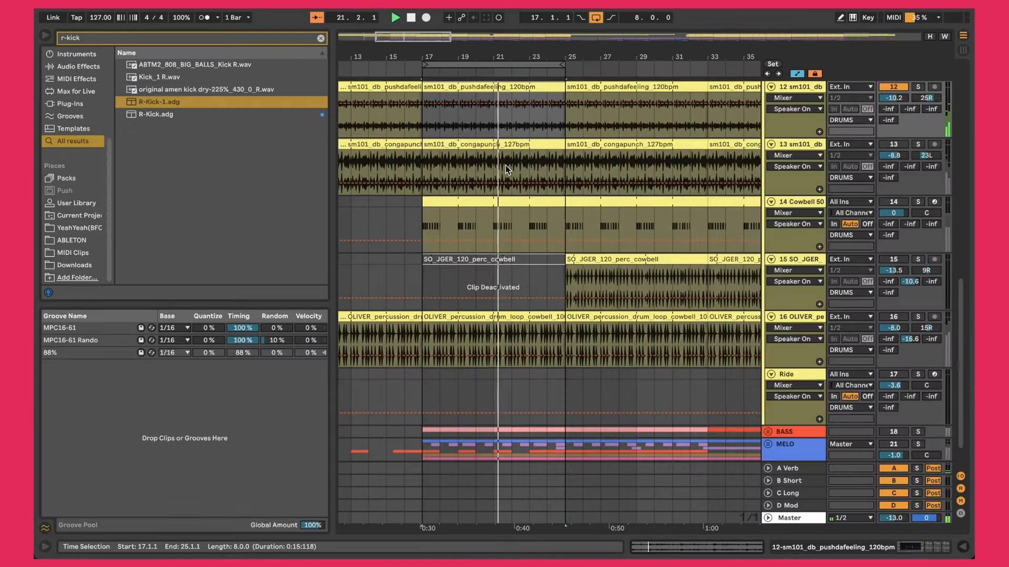
pyautogui.click(503, 144)
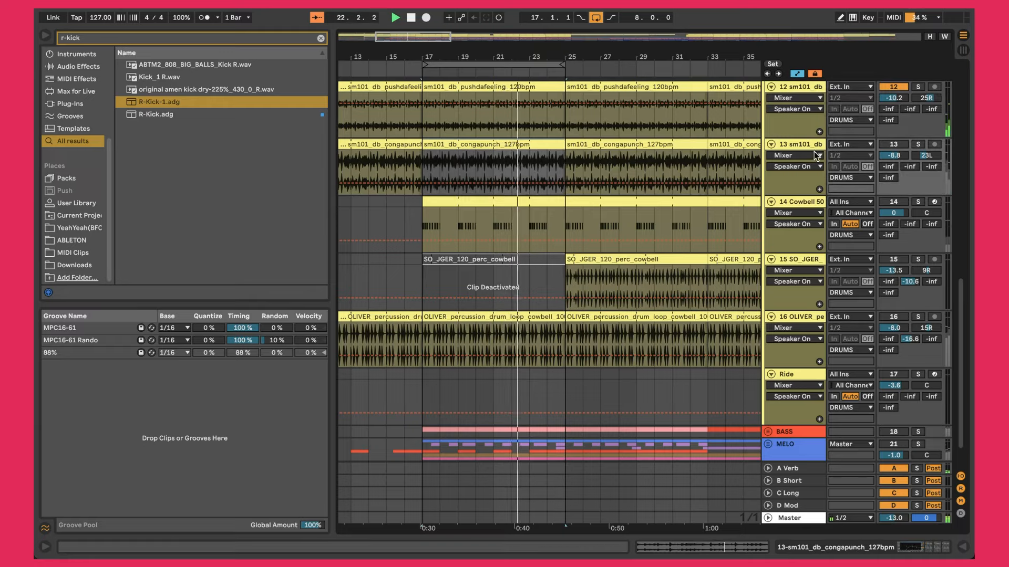
pyautogui.scroll(6, 800, 85)
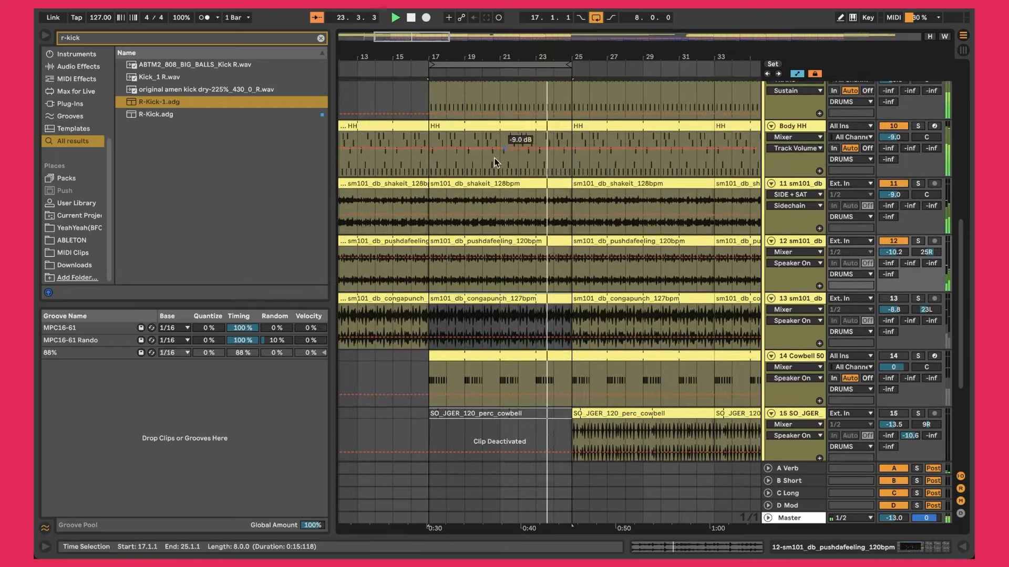
pyautogui.click(496, 184)
pyautogui.press('alt+super+l')
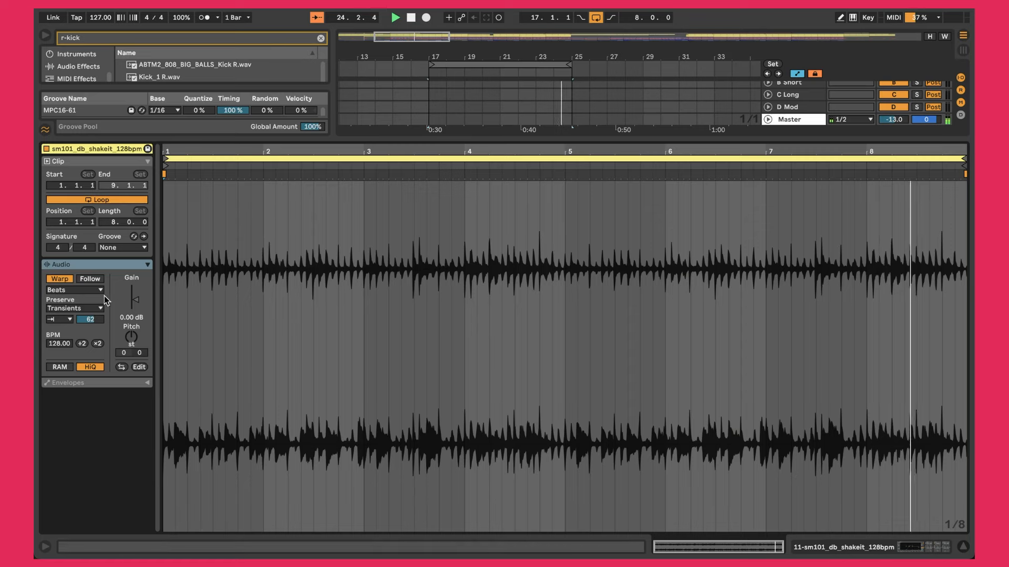
pyautogui.press('alt+super+l')
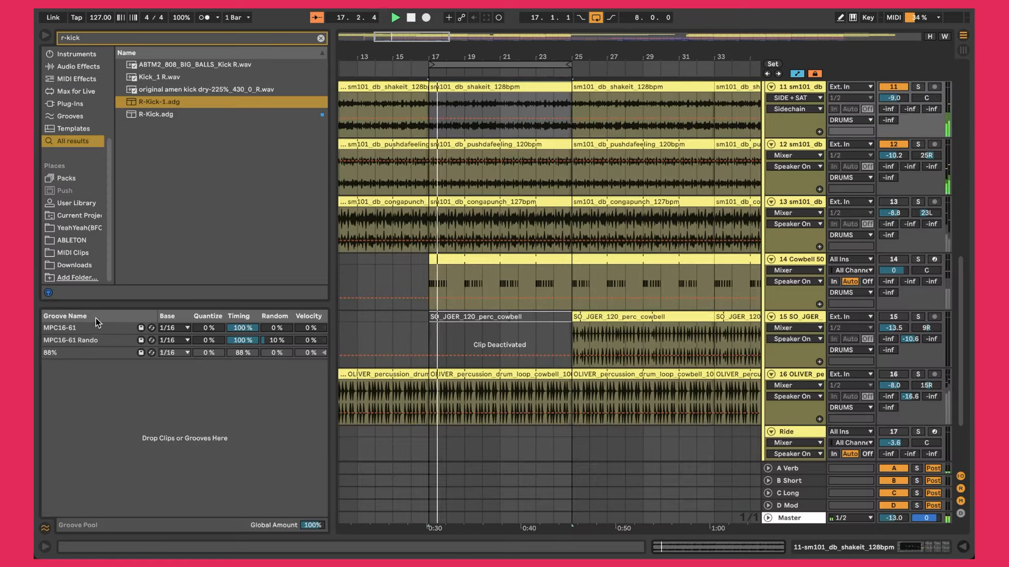
# Examine the pushdafeeling track's EQ Eight curve, TRANS rack and the Sidechain and Drive settings of its SIDE rack.
pyautogui.click(813, 145)
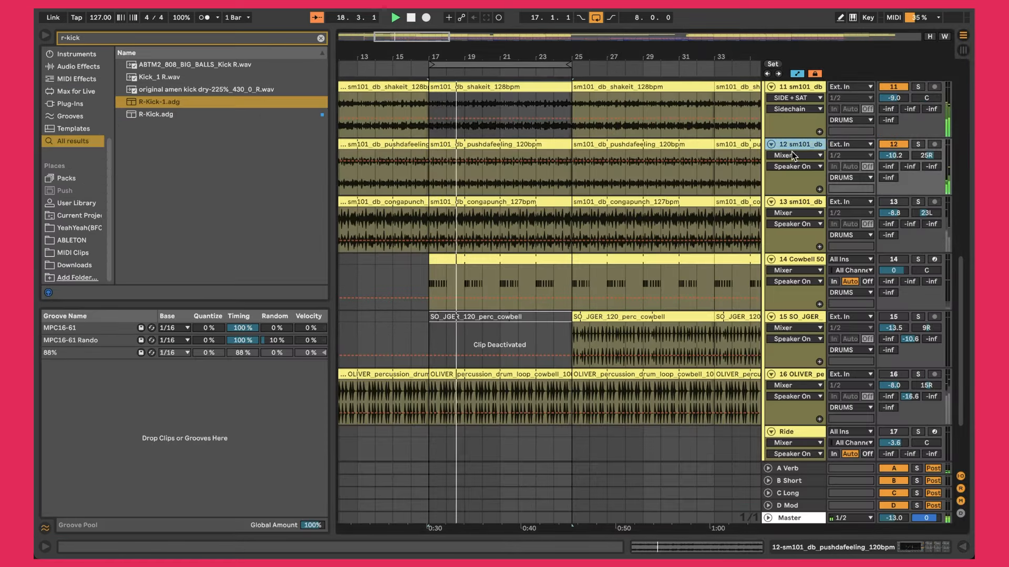
pyautogui.doubleClick(793, 146)
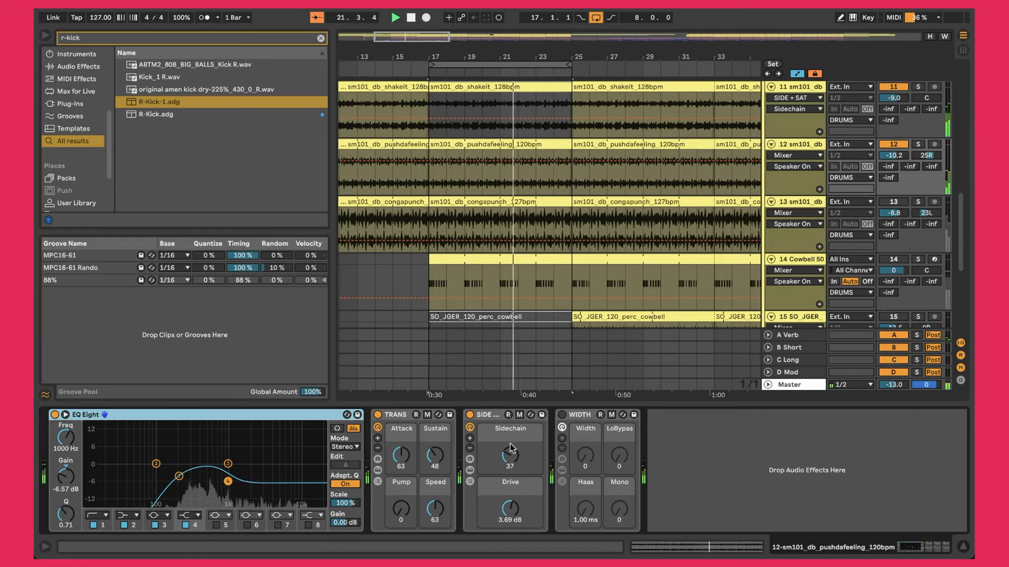
pyautogui.click(513, 509)
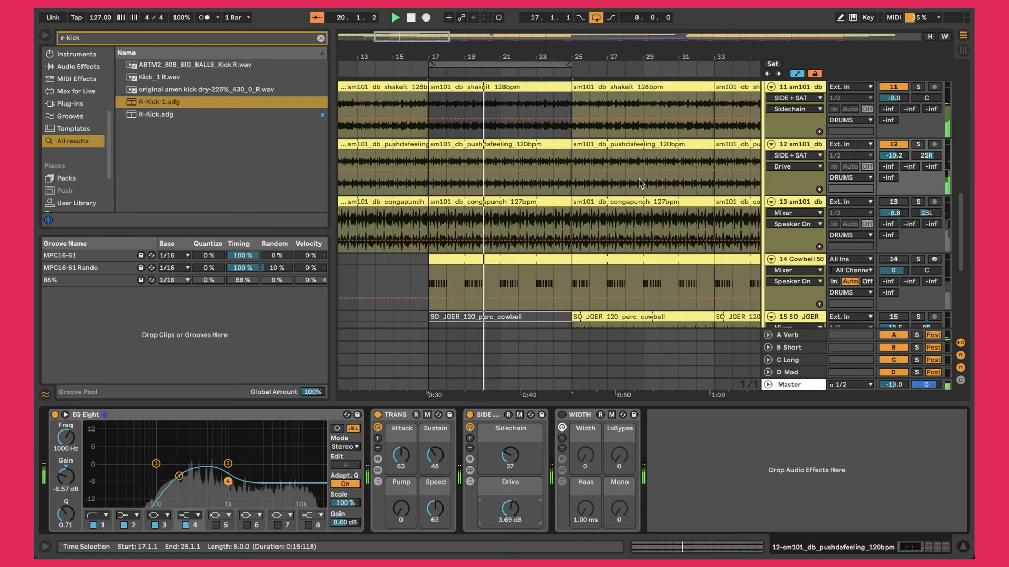
pyautogui.click(823, 145)
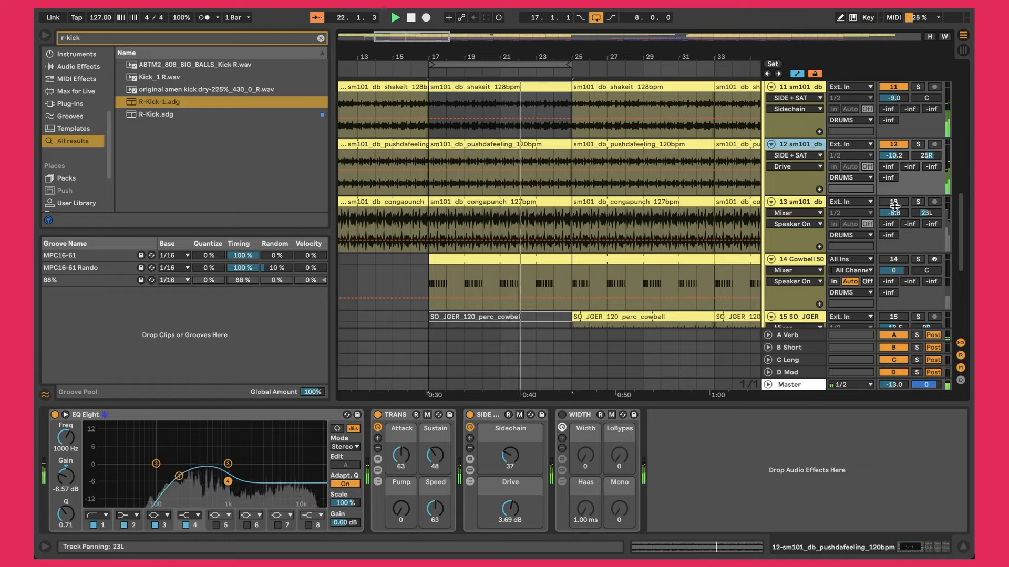
# Activate track 13 with the sm101_db_congapunch_127bpm loop and audition it in solo, returning to the full mix.
pyautogui.click(793, 205)
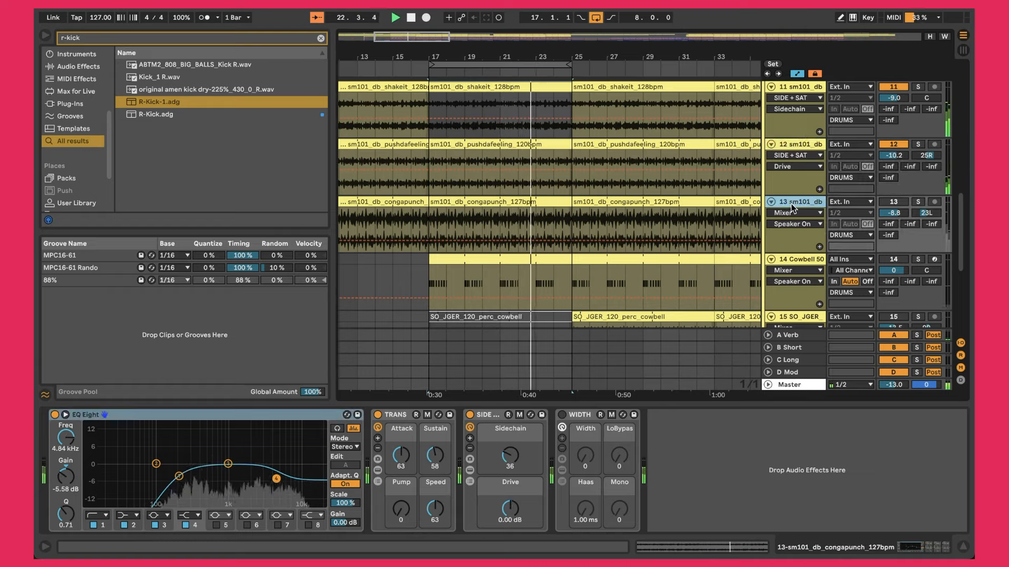
pyautogui.click(887, 202)
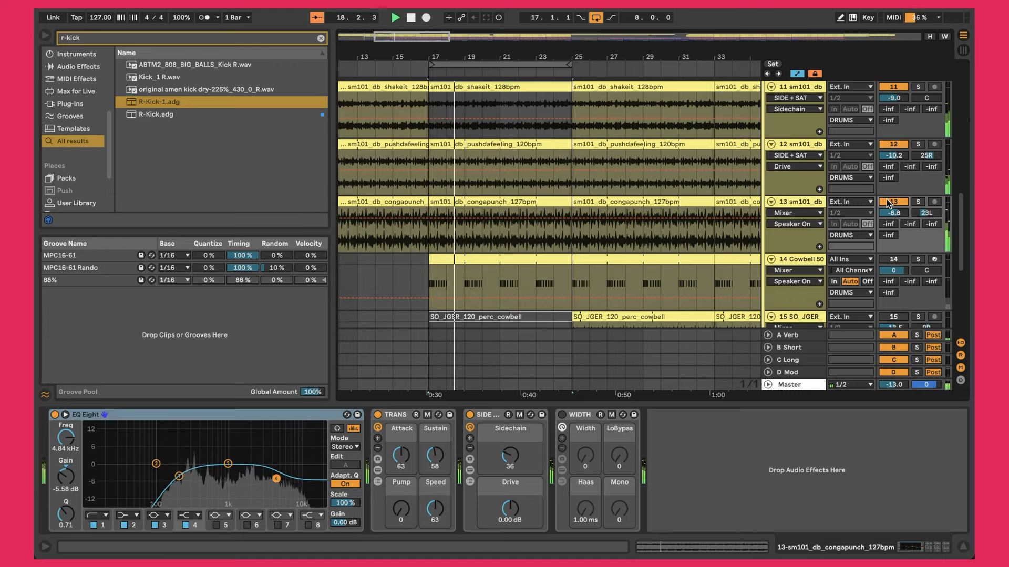
pyautogui.click(918, 202)
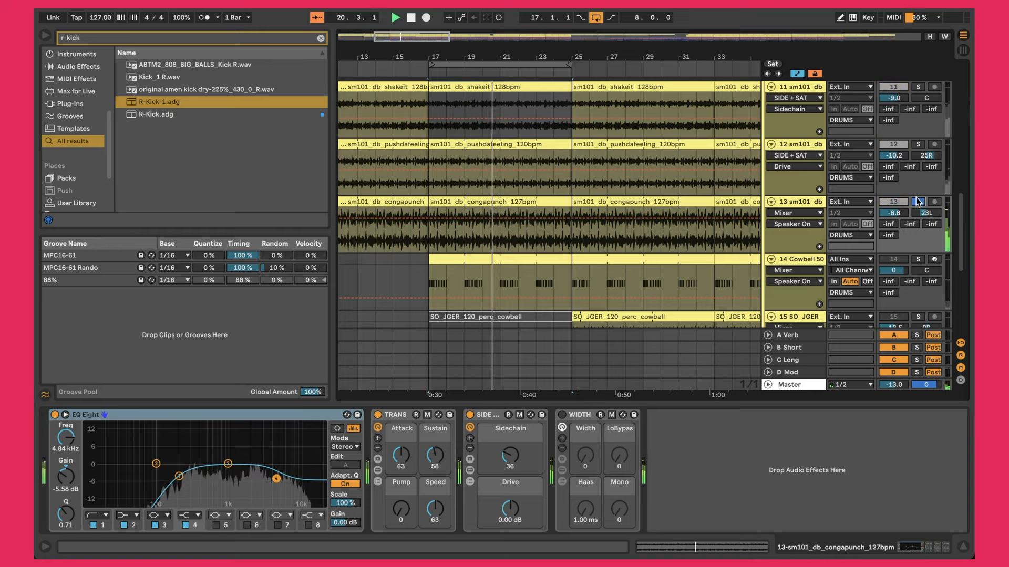
pyautogui.click(918, 202)
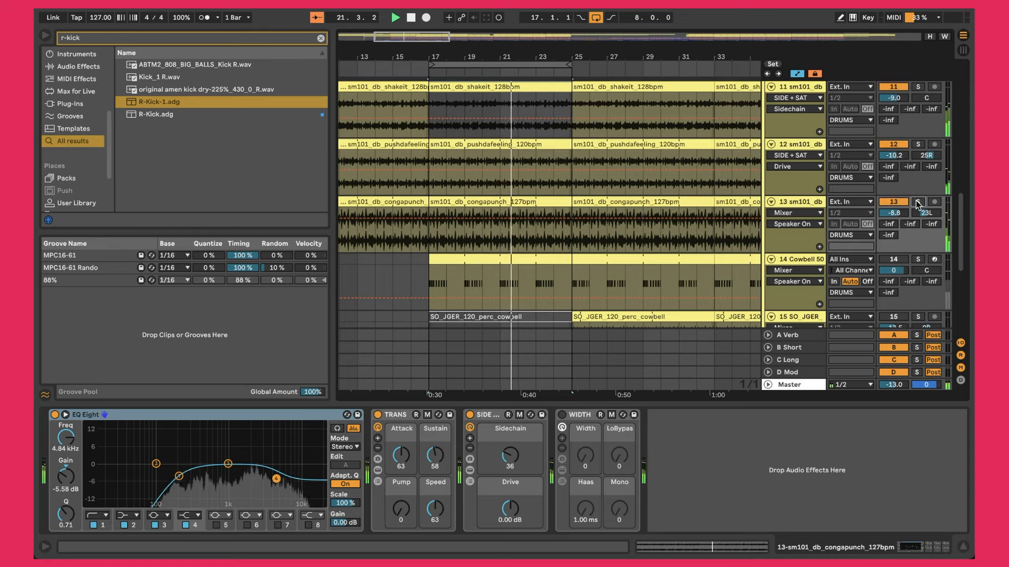
# Examine the congapunch clip's warp settings and its clip Gain envelope, returning to the track's devices.
pyautogui.doubleClick(559, 199)
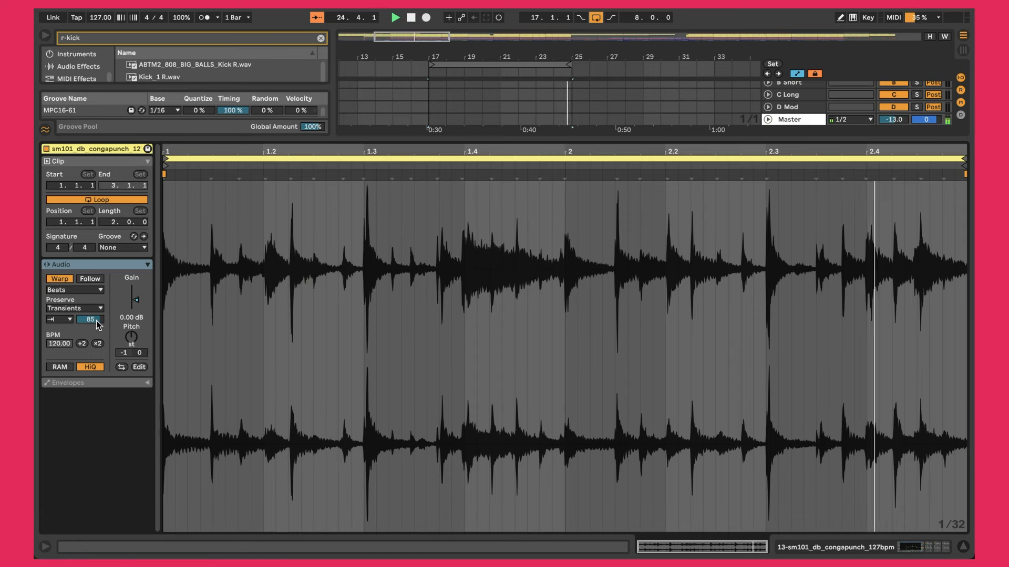
pyautogui.click(131, 384)
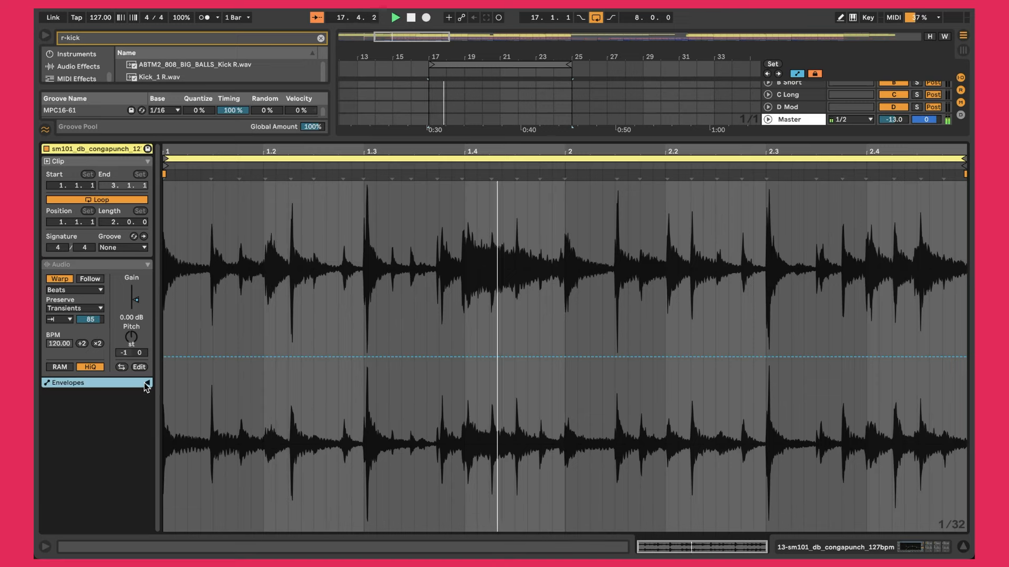
pyautogui.click(146, 385)
pyautogui.click(69, 397)
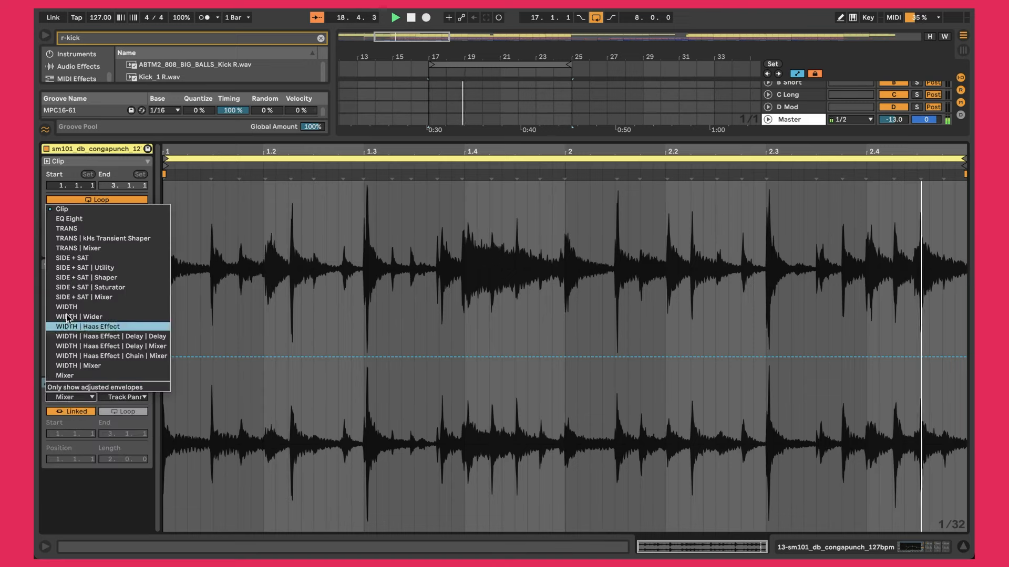
pyautogui.click(64, 209)
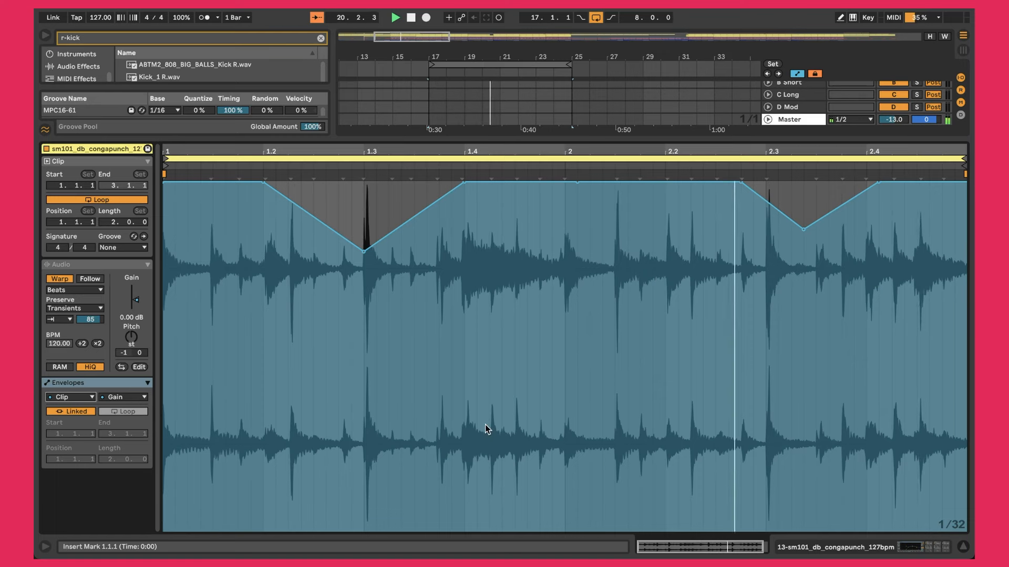
pyautogui.hotkey('shift', 'Tab')
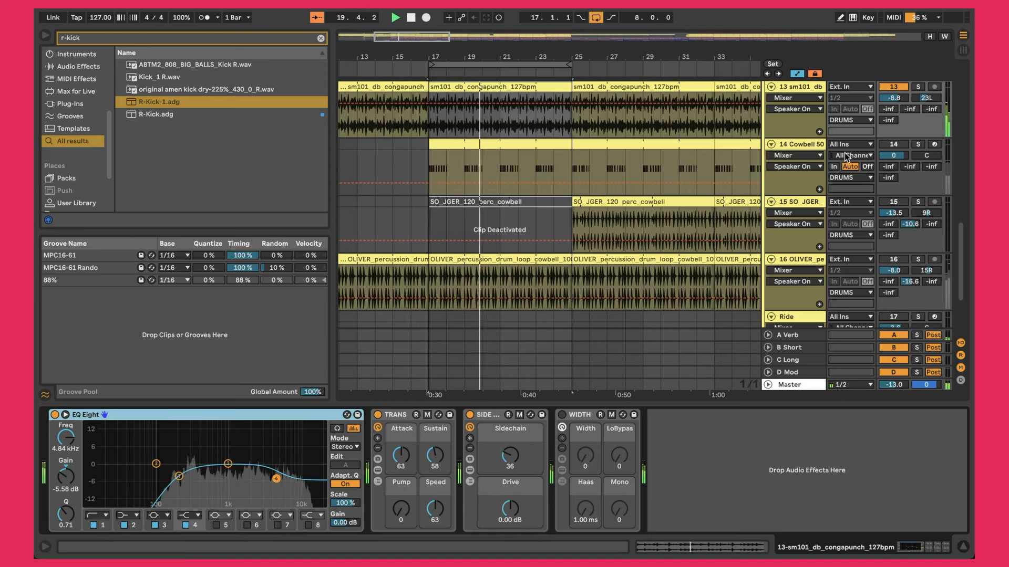
# Examine the Cowbell 505 track's sampler and EQ Eight settings along with its note pattern from bar 17.
pyautogui.click(814, 145)
pyautogui.click(887, 145)
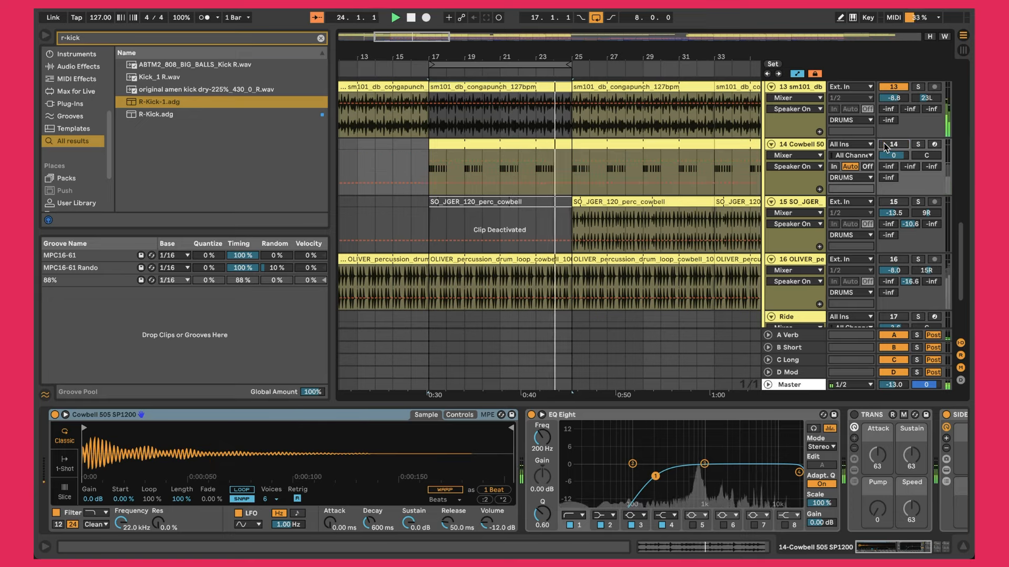
pyautogui.scroll(-1, 820, 165)
pyautogui.scroll(-3, 819, 165)
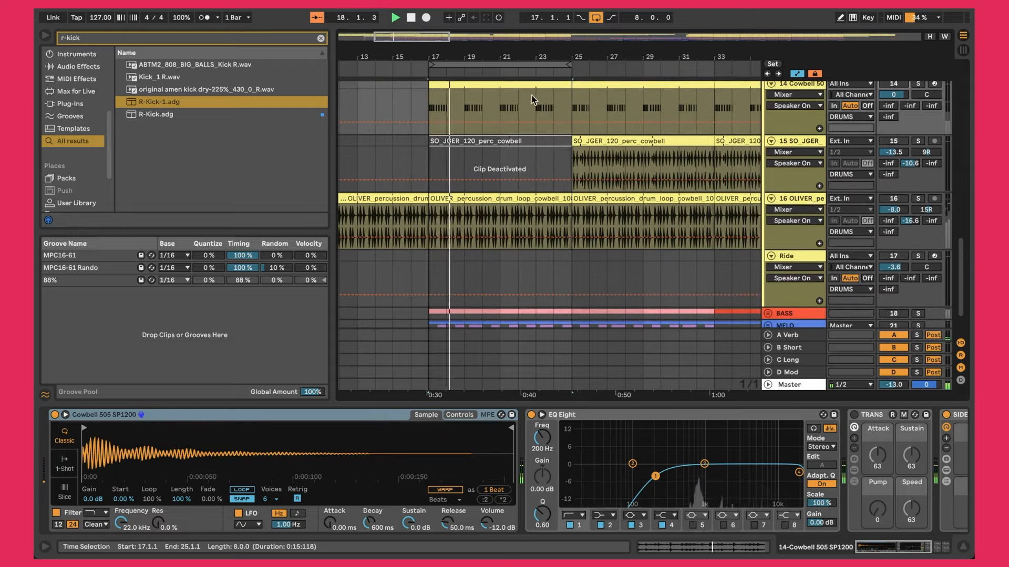
# Move the playback loop to bars 25–33 and activate track 15, selecting its SO_JGER_120_perc_cowbell clip at bar 25.
pyautogui.moveTo(490, 64); pyautogui.dragTo(624, 70)
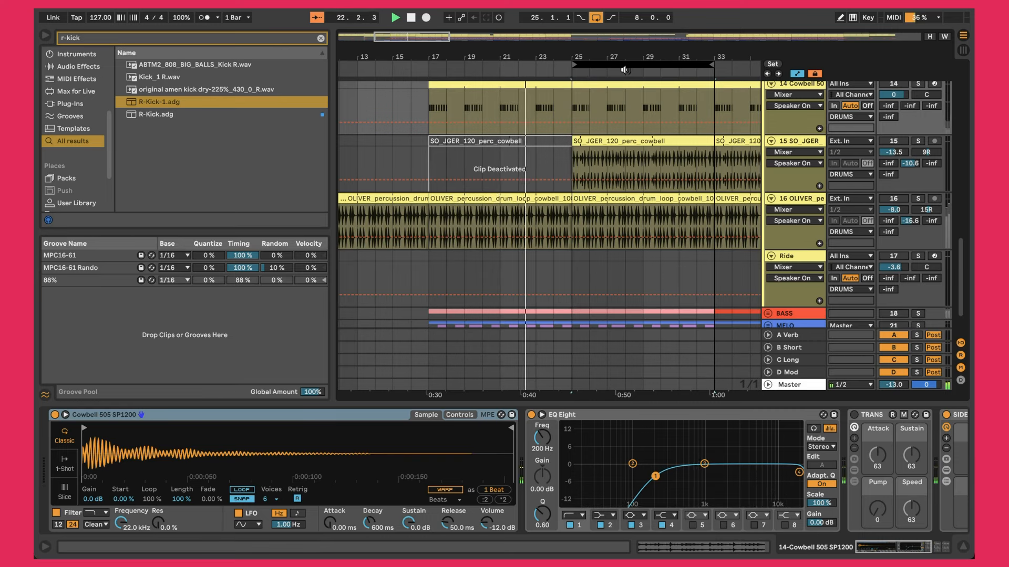
pyautogui.click(645, 188)
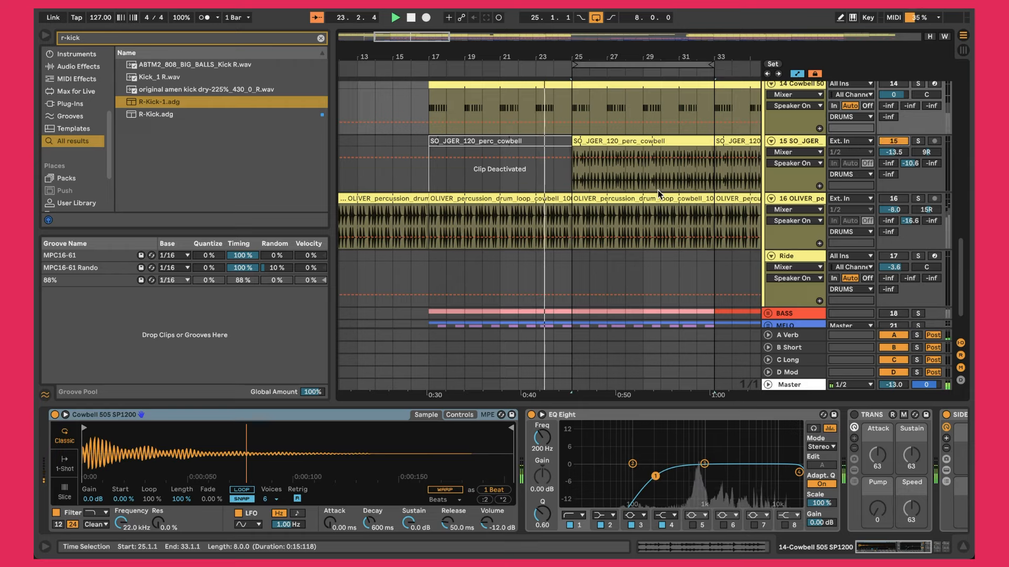
pyautogui.scroll(8, 641, 164)
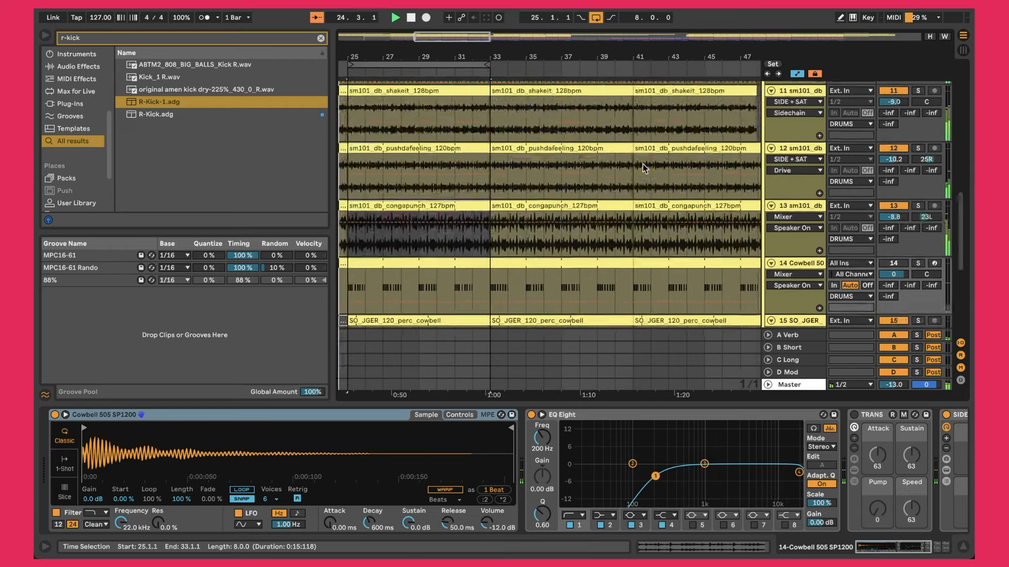
pyautogui.scroll(-8, 642, 164)
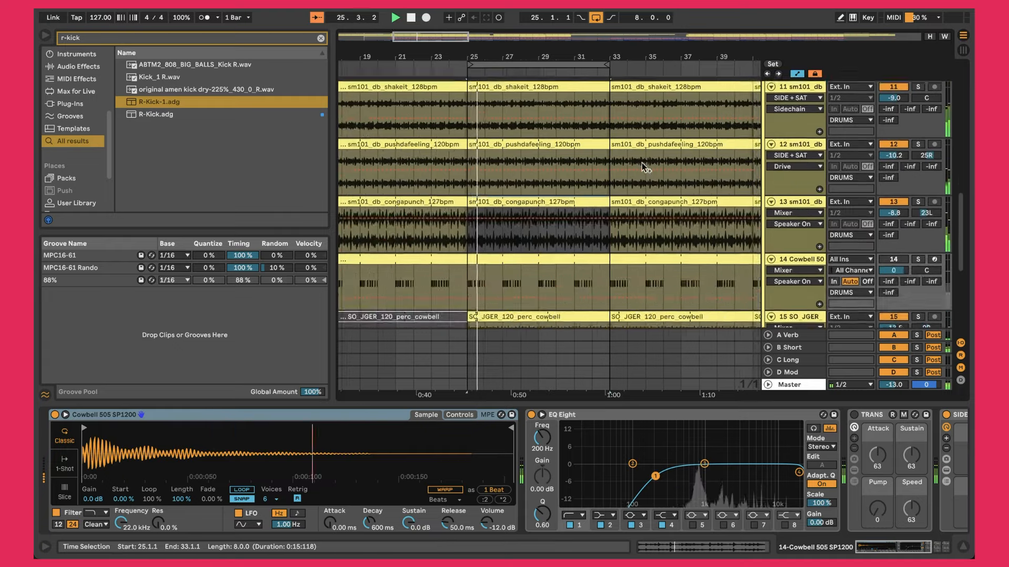
pyautogui.scroll(-2, 619, 167)
pyautogui.click(580, 191)
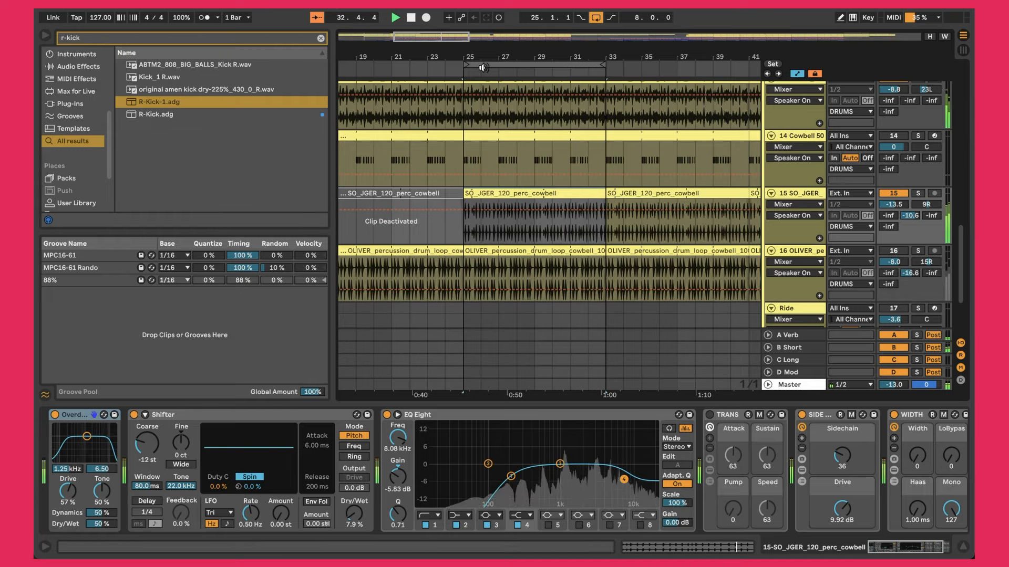
# Compare the perc_cowbell hits with the neighbouring cowbells at bar 25 and examine track 15's Overdrive, Shifter, EQ Eight and rack settings.
pyautogui.moveTo(465, 46); pyautogui.dragTo(472, 197)
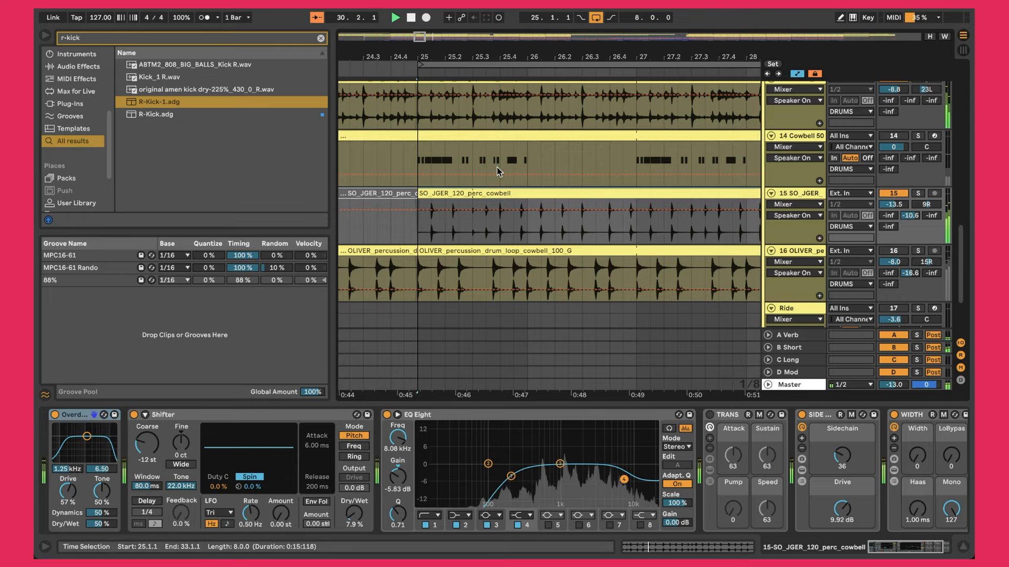
pyautogui.moveTo(453, 50); pyautogui.dragTo(447, 9)
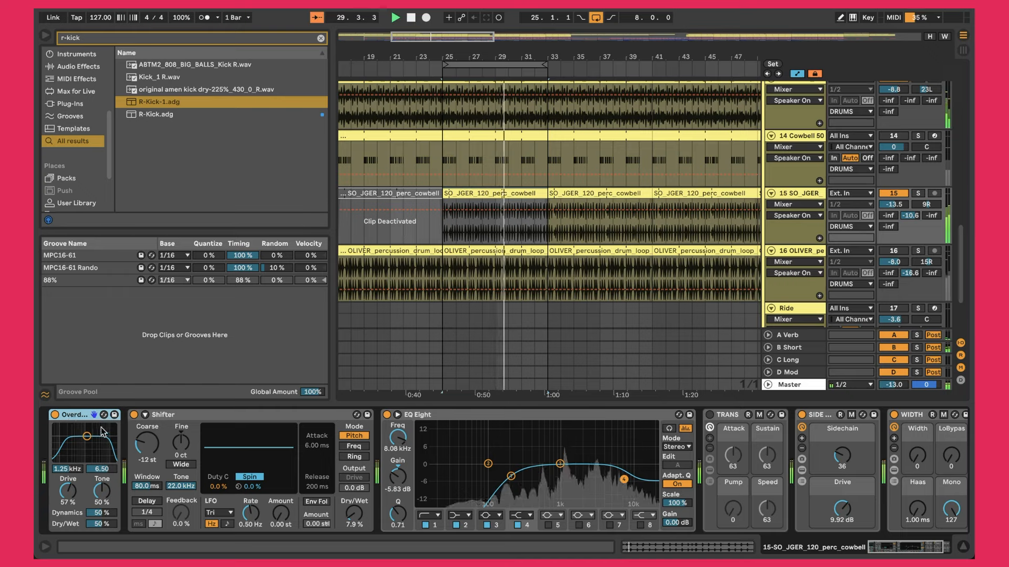
pyautogui.click(193, 417)
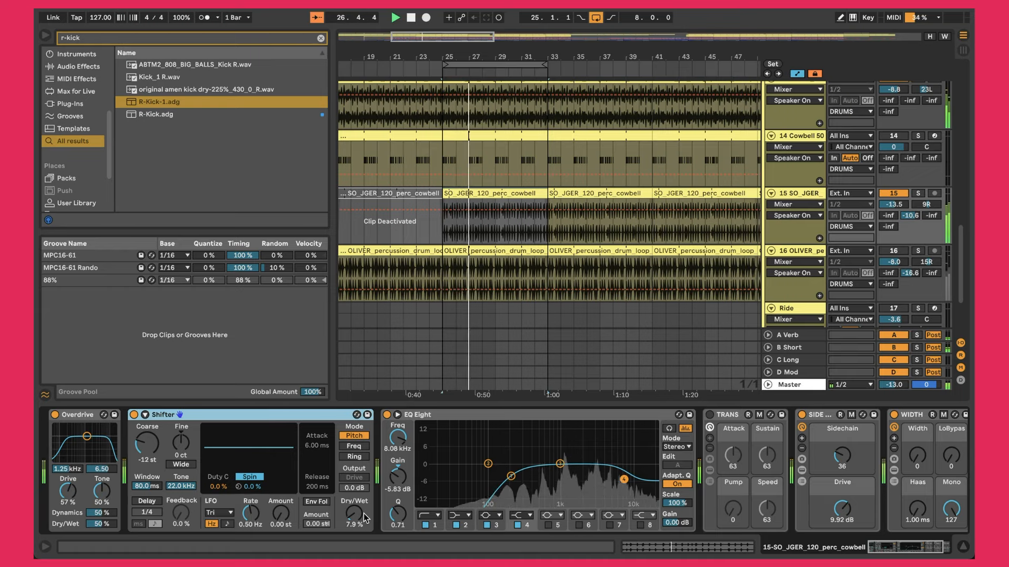
pyautogui.hscroll(3, 570, 457)
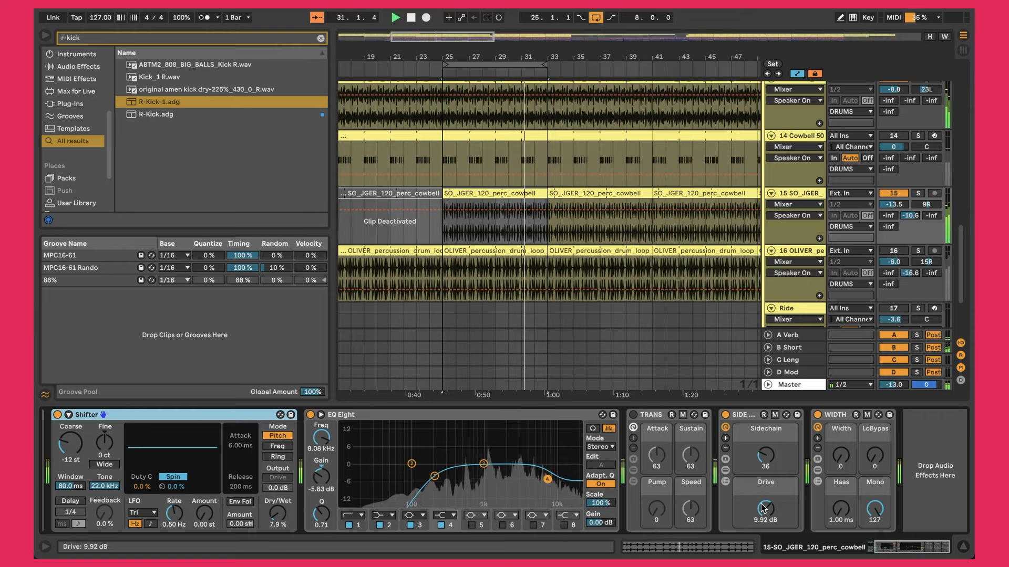
pyautogui.click(875, 517)
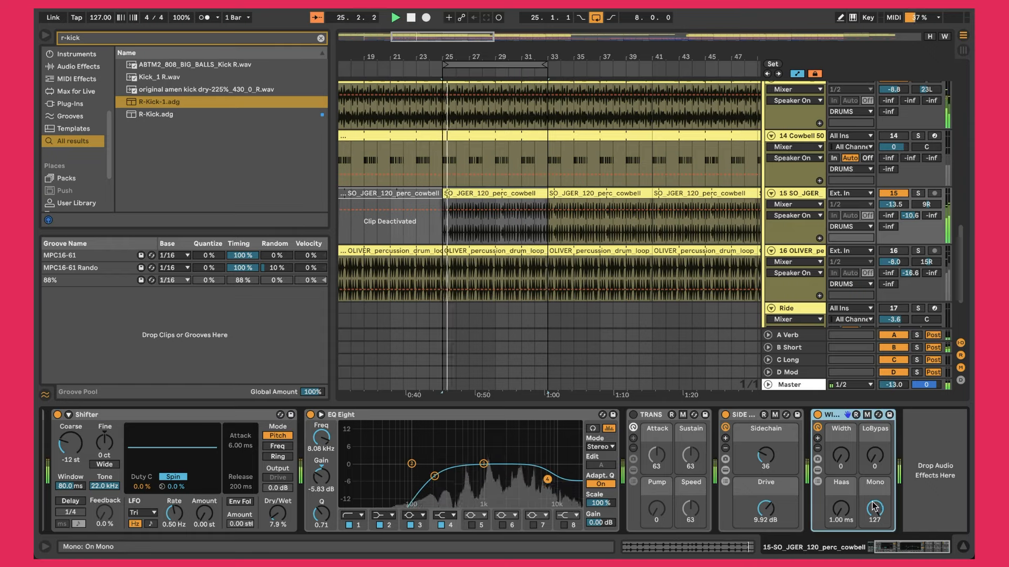
# Activate track 16 with the OLIVER_percussion_drum_loop_cowbell_100_G loop and examine its clip's waveform and warp settings.
pyautogui.click(812, 249)
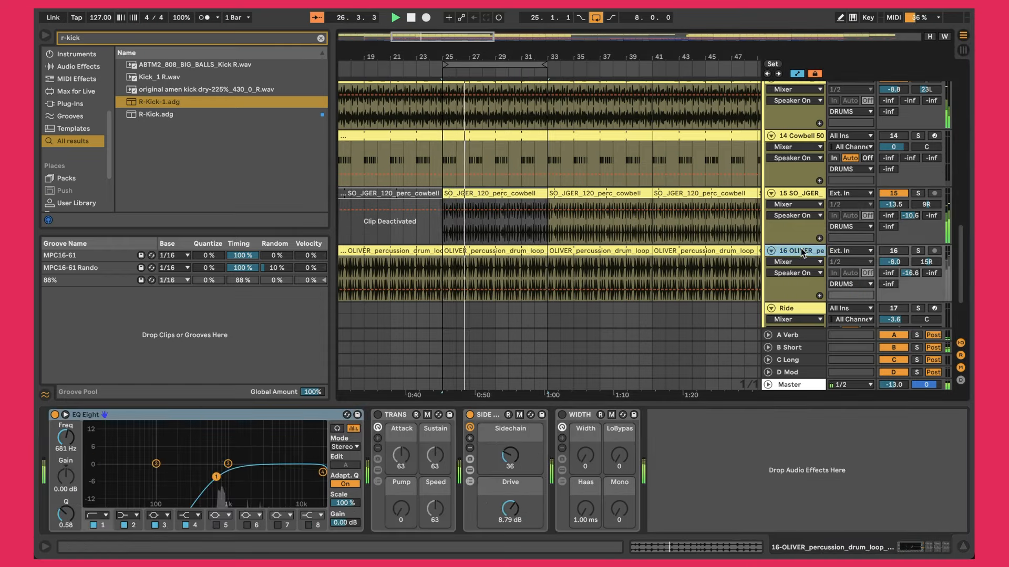
pyautogui.click(899, 252)
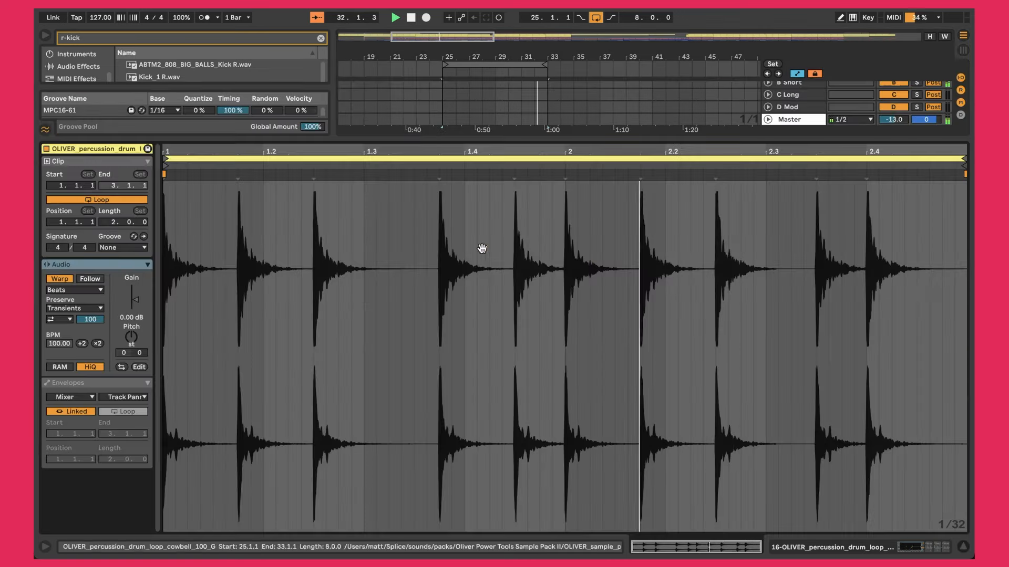
pyautogui.doubleClick(482, 250)
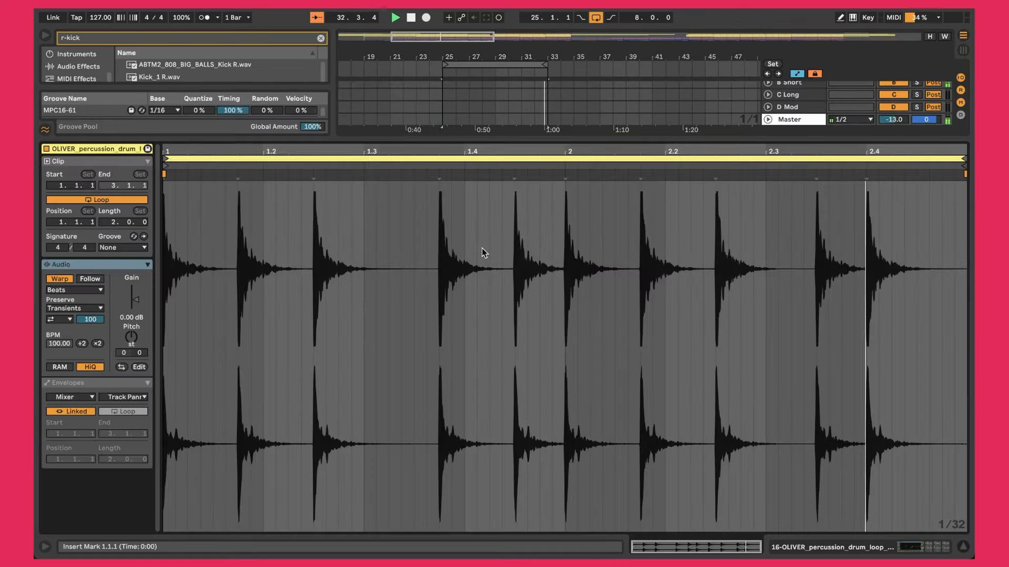
pyautogui.press('alt+super+l')
# Examine the OLIVER loop track's EQ Eight and SIDE rack, returning to the arrangement's snare, clap and hat tracks.
pyautogui.doubleClick(798, 274)
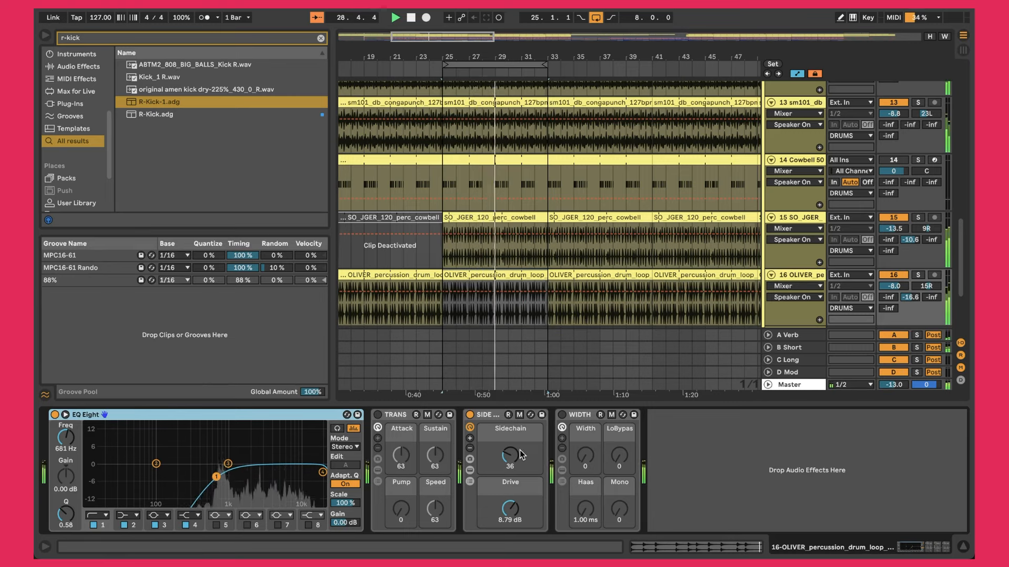
pyautogui.press('super+alt+l')
pyautogui.scroll(12, 584, 262)
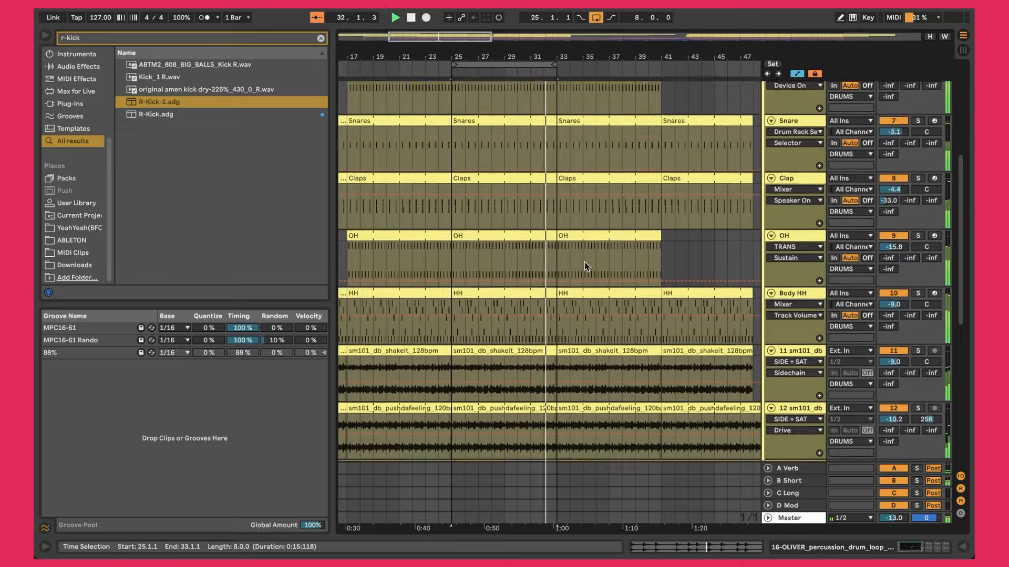